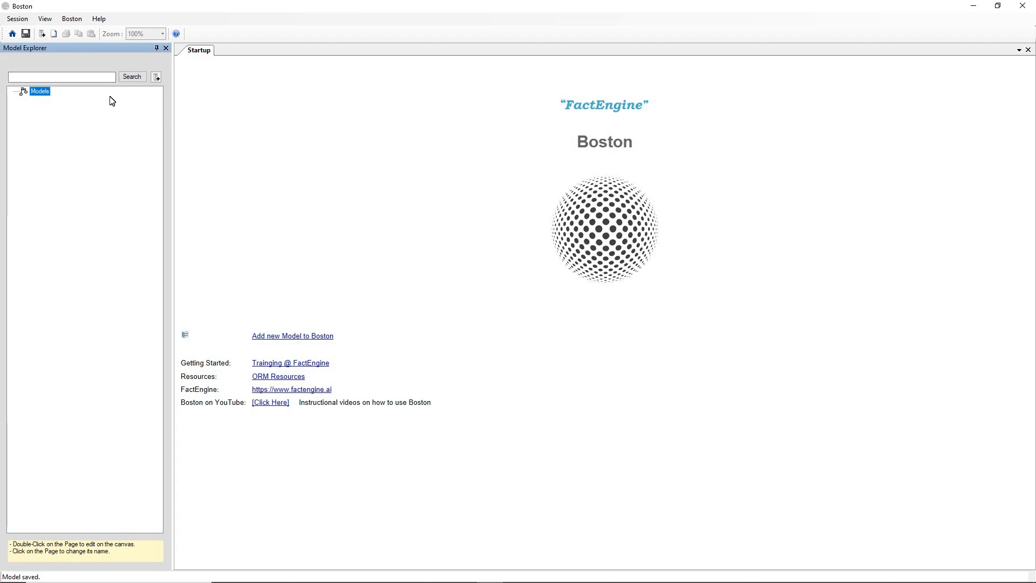
- Add a new model and rename it RelationalKnowledgeGraph-CinemaBookings
click(156, 76)
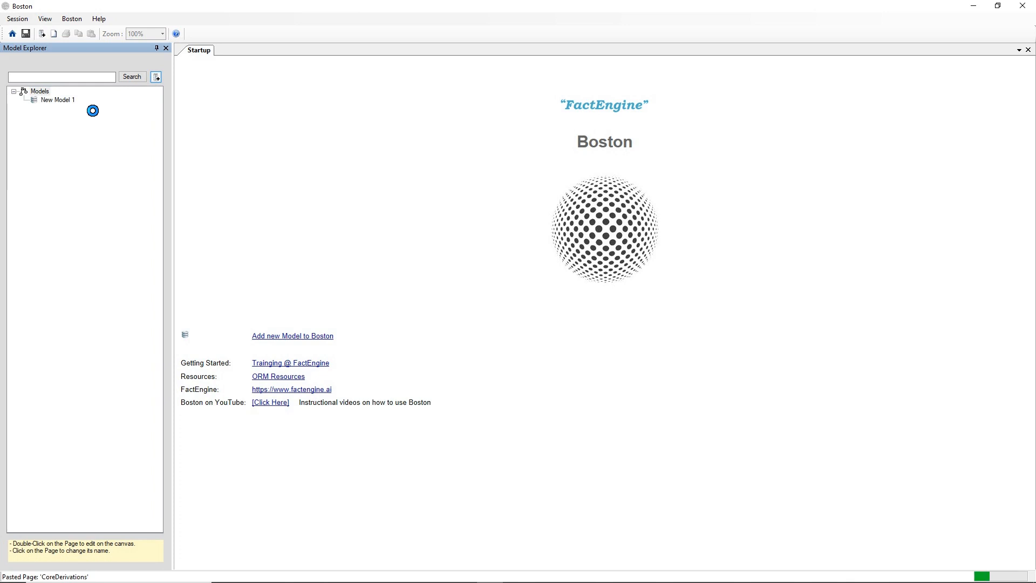
right_click(63, 104)
click(99, 252)
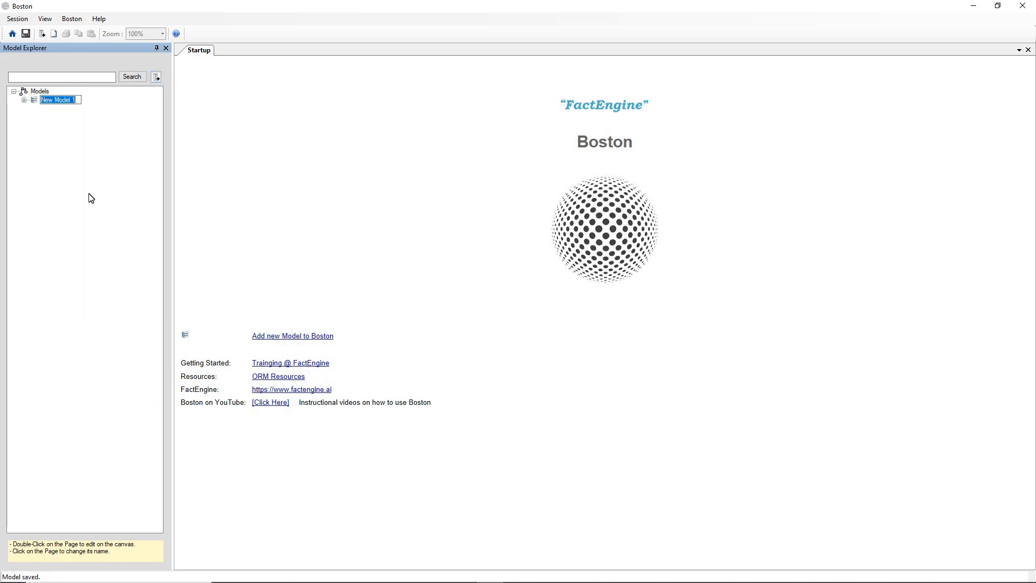
text(Rel)
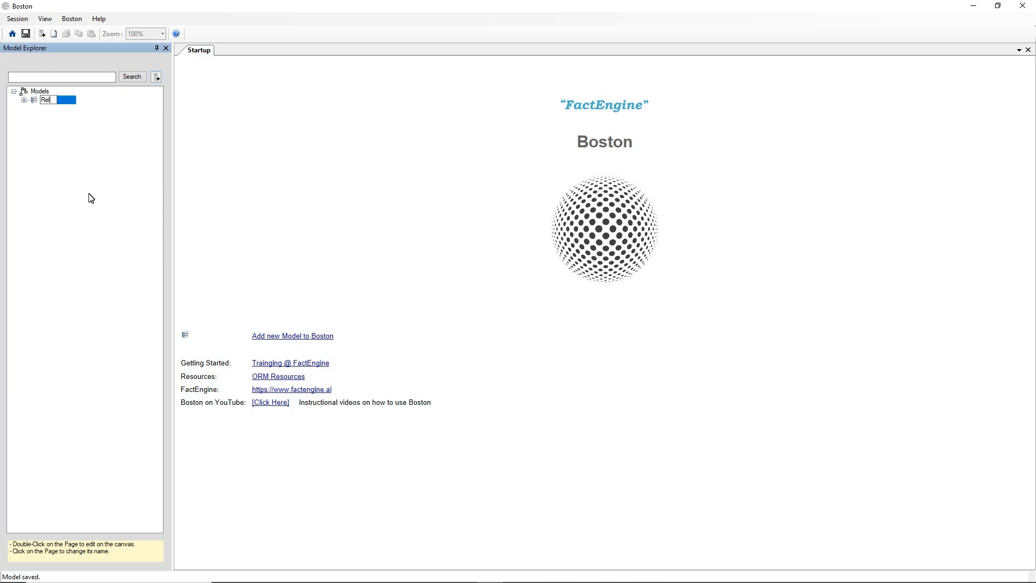
text(ationalKnowledgeGRaph-CinemaBookings)
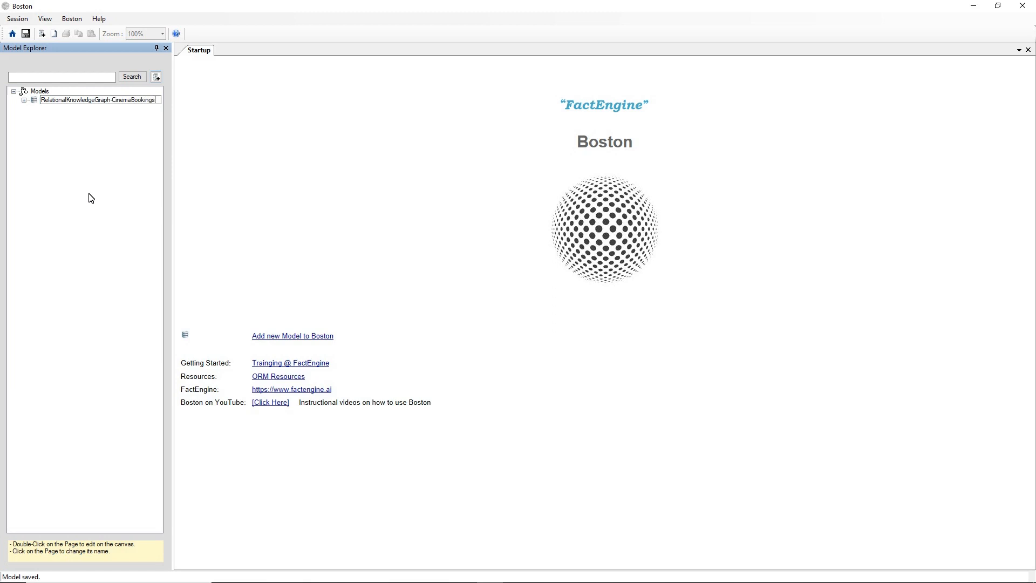
key(Return)
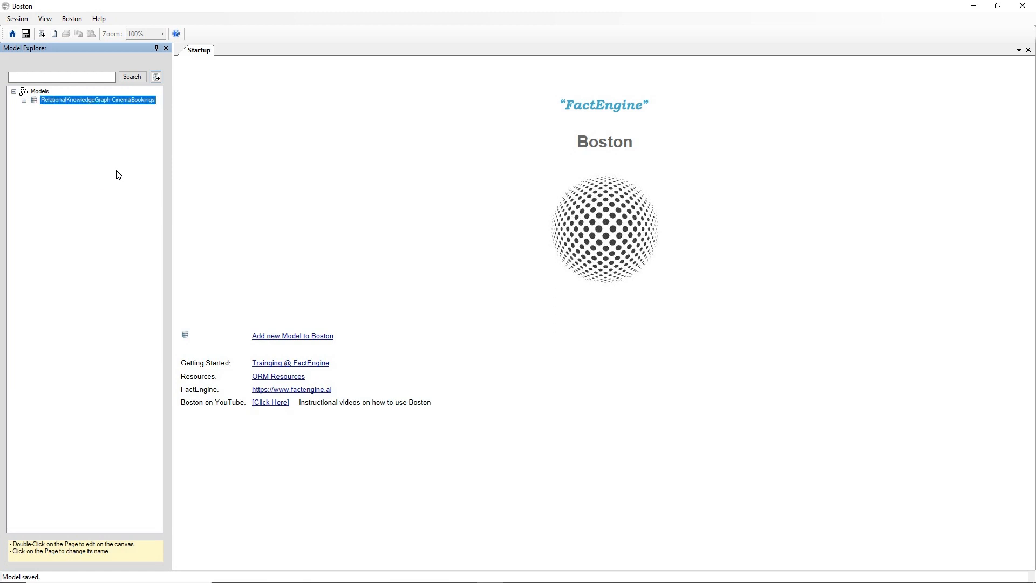
- Delete the default page New Model Page 1 from the RelationalKnowledgeGraph-CinemaBookings model
click(25, 100)
click(76, 110)
right_click(77, 110)
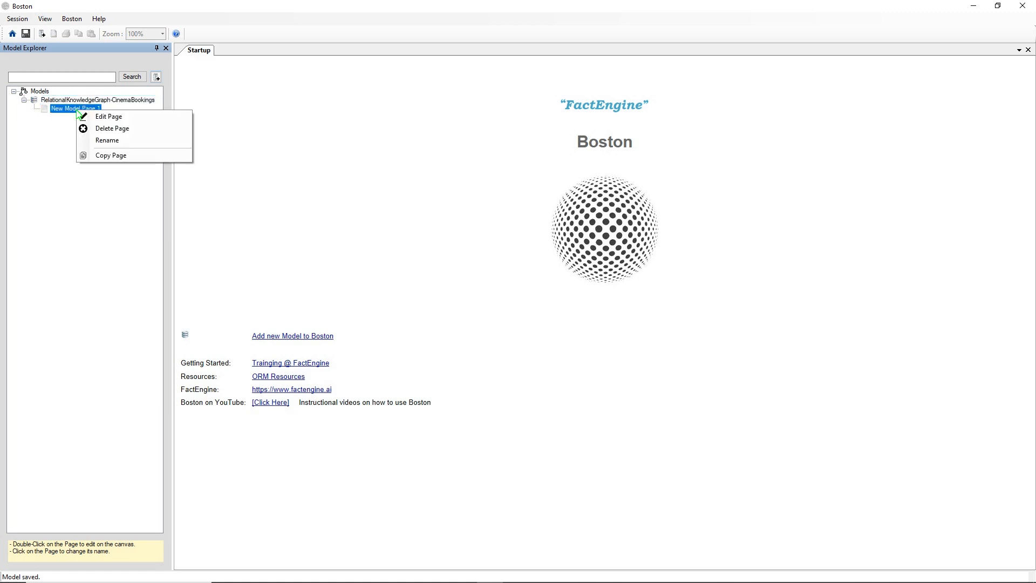
click(91, 128)
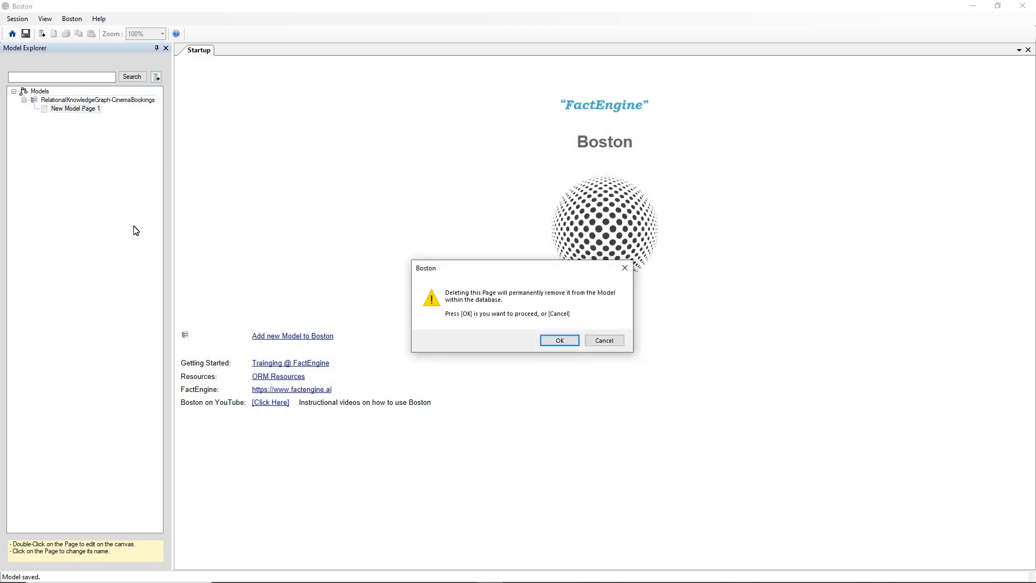
click(553, 339)
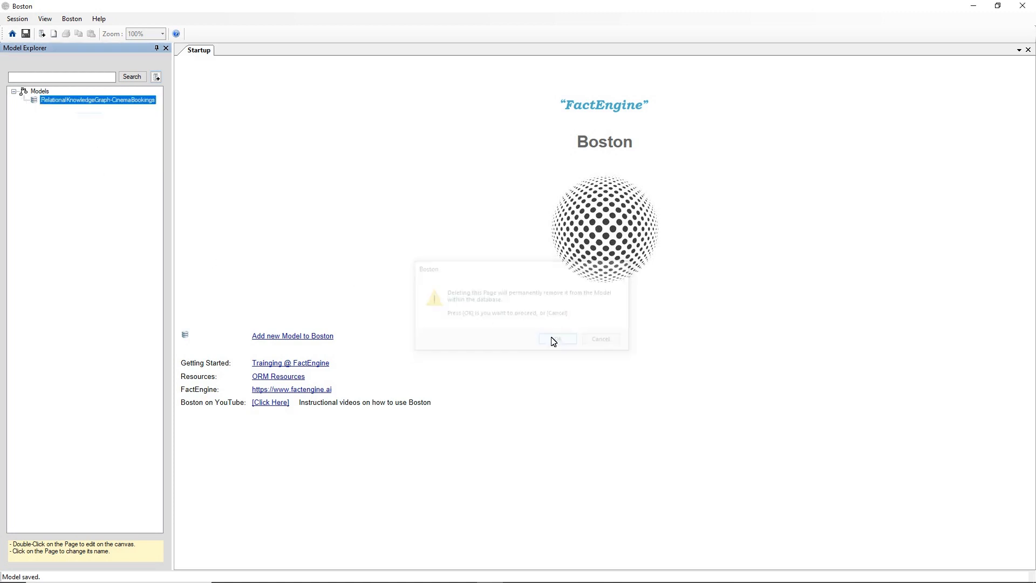
- Configure the model to use a new SQLite database file named CinemaBookings in the RelationalKnowledgeGraph folder, and test the connection
right_click(108, 103)
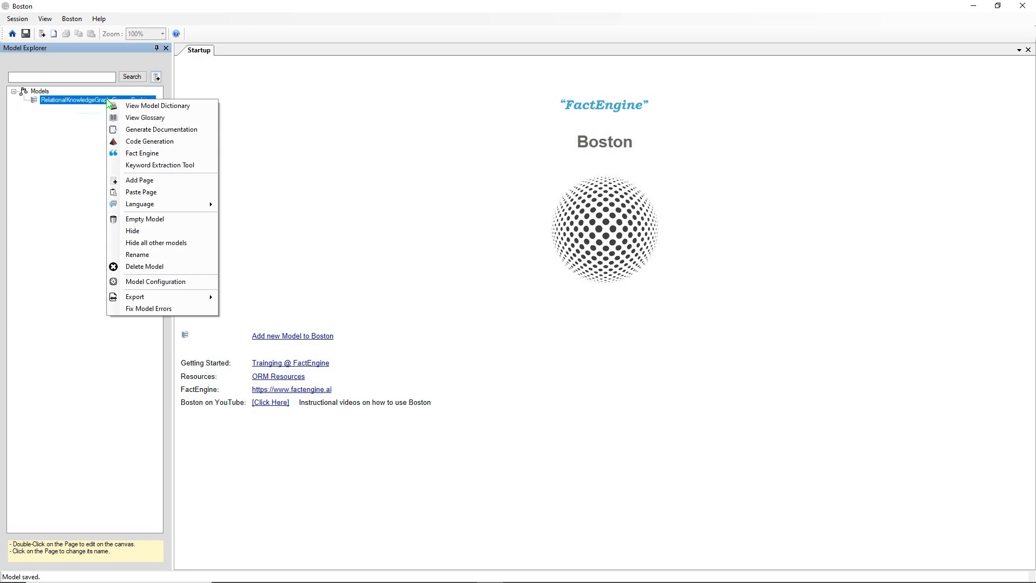
click(144, 282)
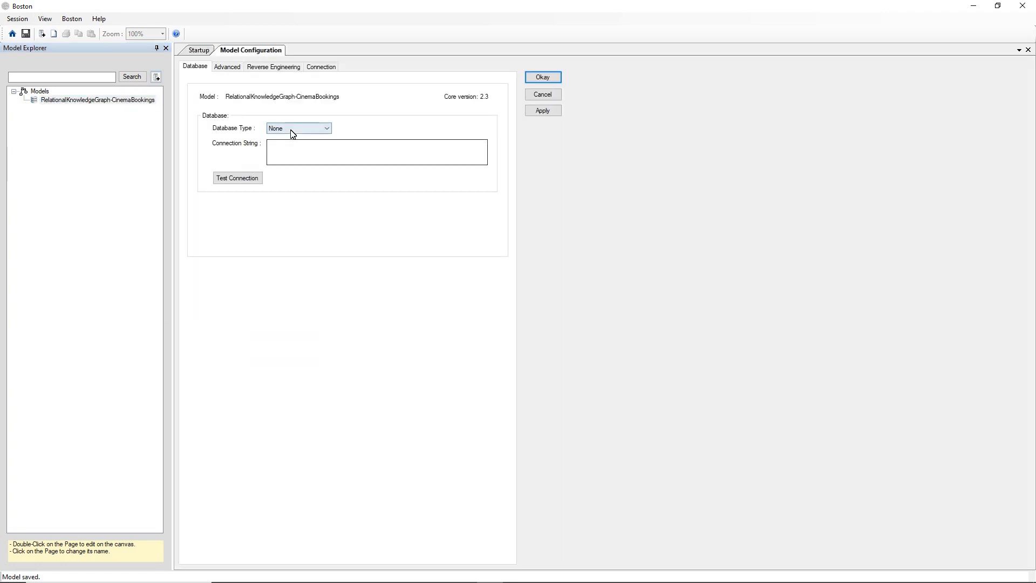
click(307, 132)
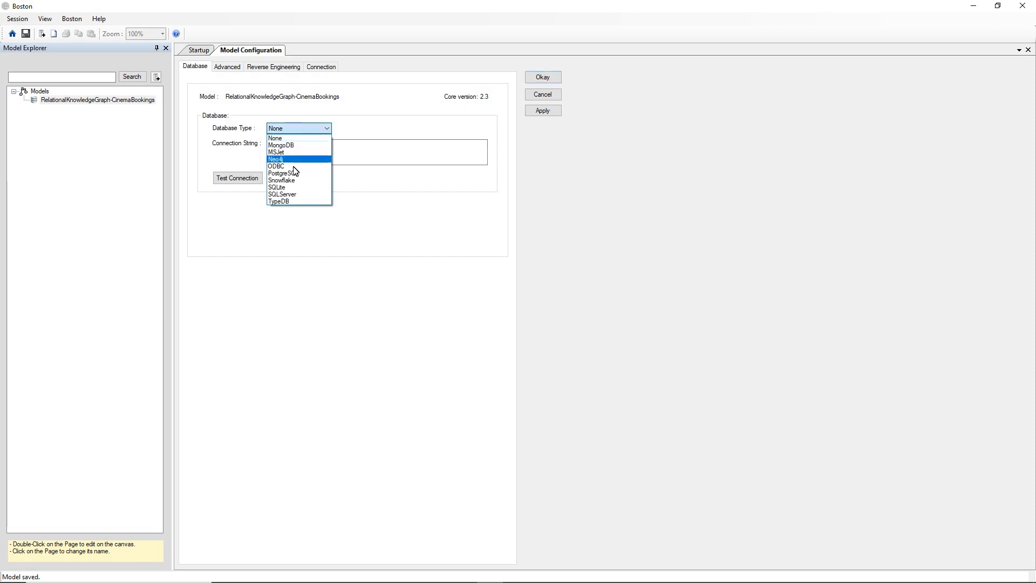
click(285, 188)
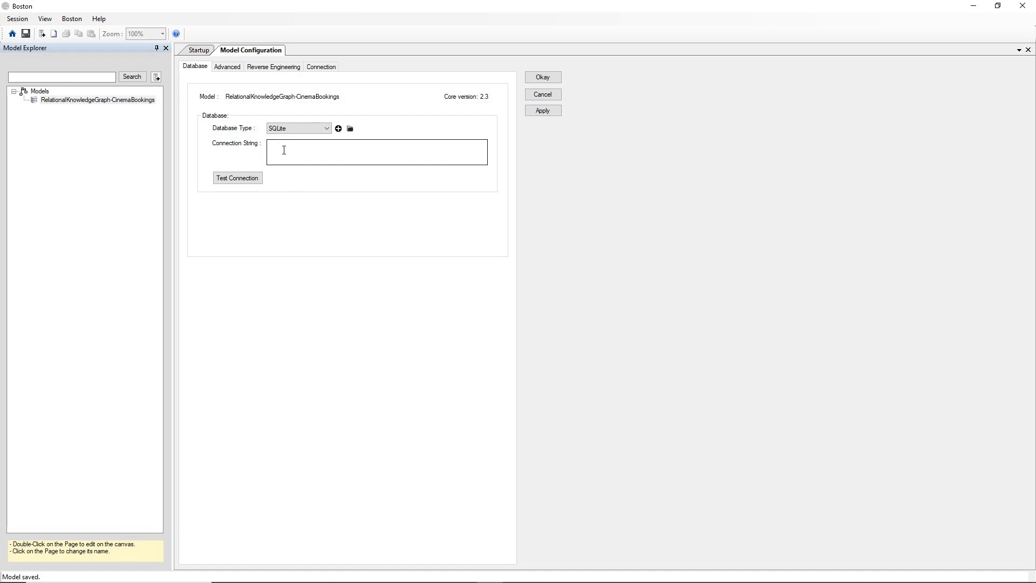
click(339, 129)
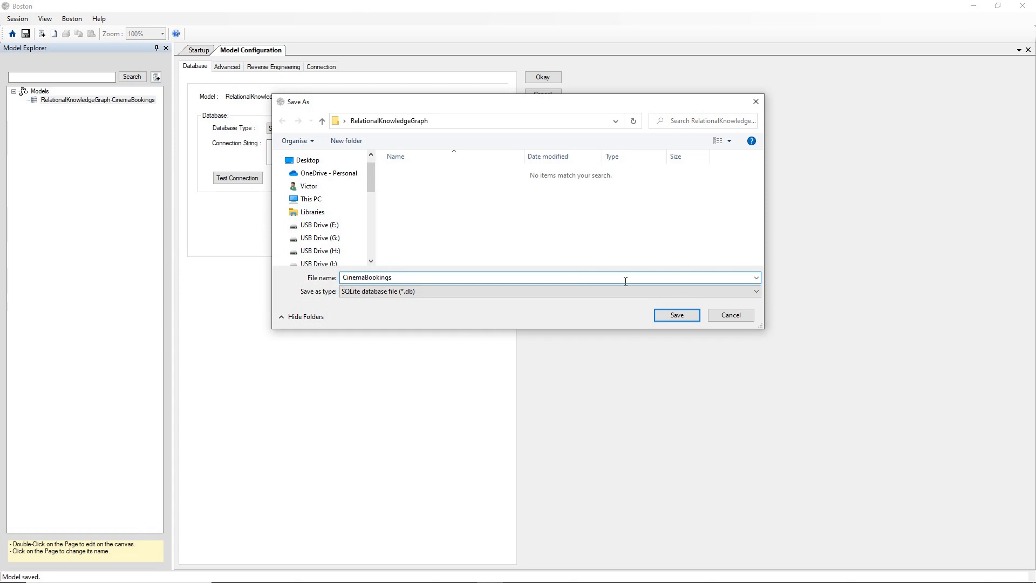
click(669, 314)
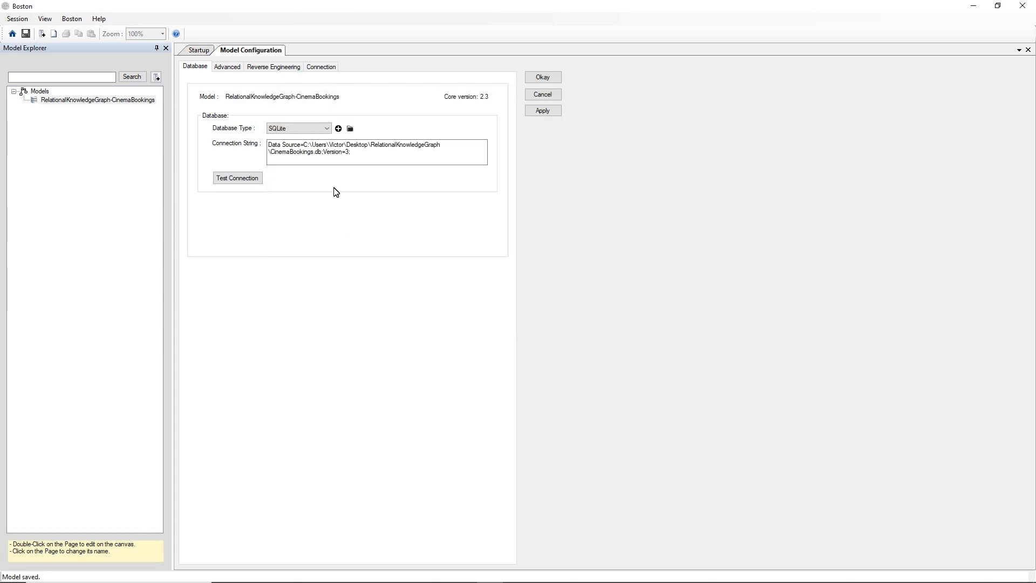
click(252, 177)
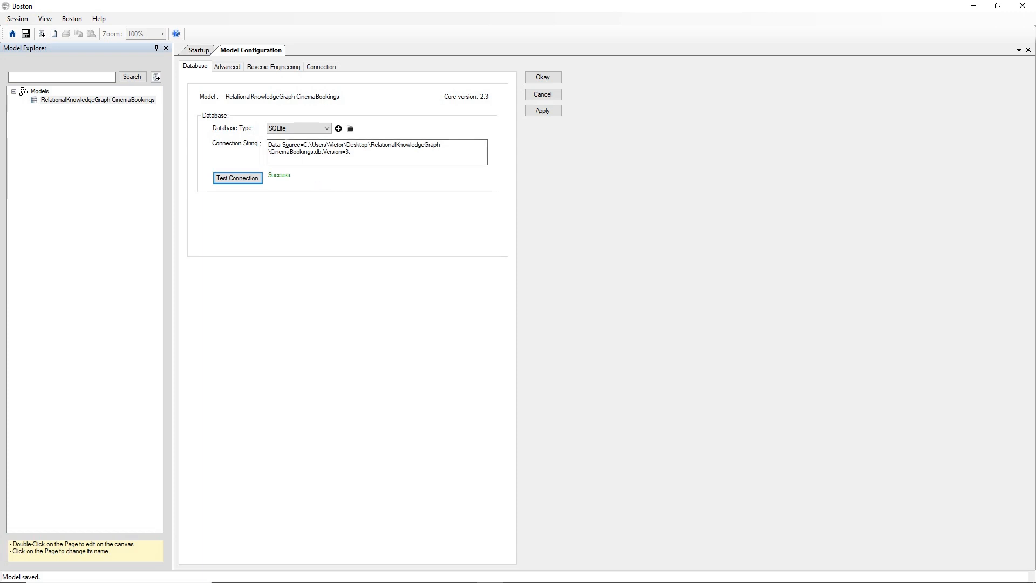
- Enable Is Database Synchronised in the model's advanced configuration and accept the configuration
click(228, 67)
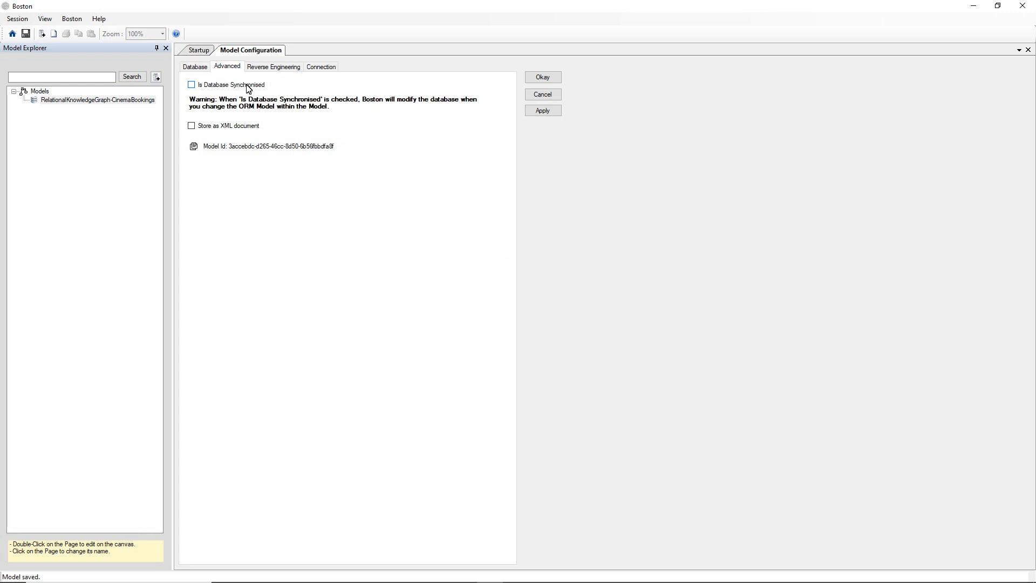
click(250, 89)
click(534, 81)
- Add a Property Graph Schema page to the RelationalKnowledgeGraph-CinemaBookings model and open it for editing
right_click(92, 103)
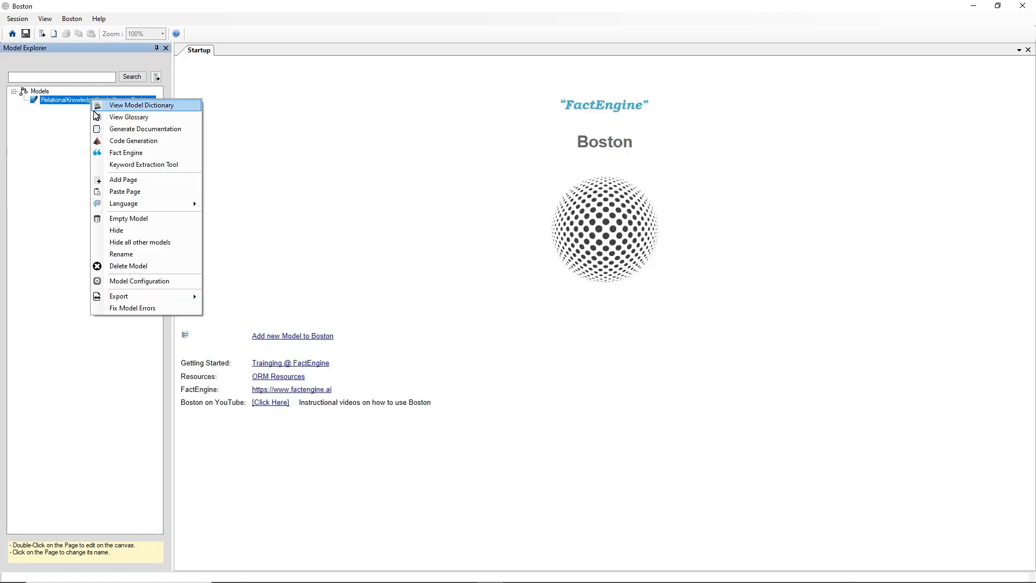
mouse_move(132, 206)
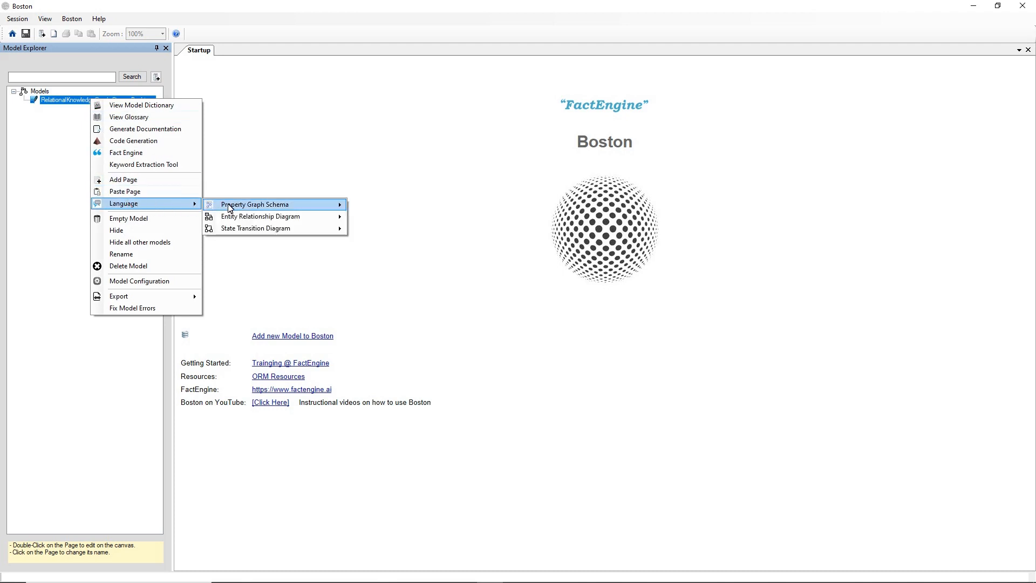
mouse_move(247, 207)
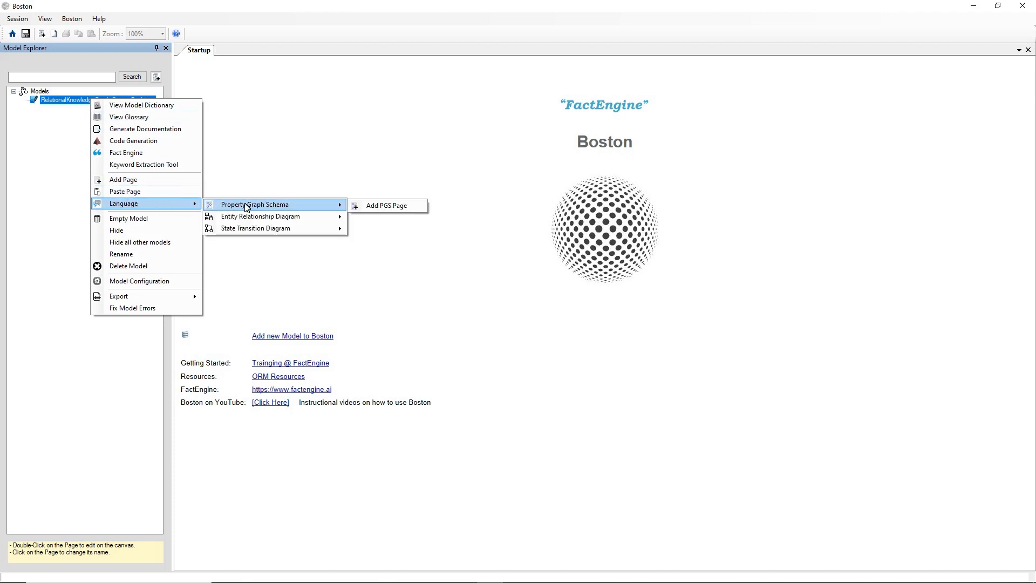
click(377, 209)
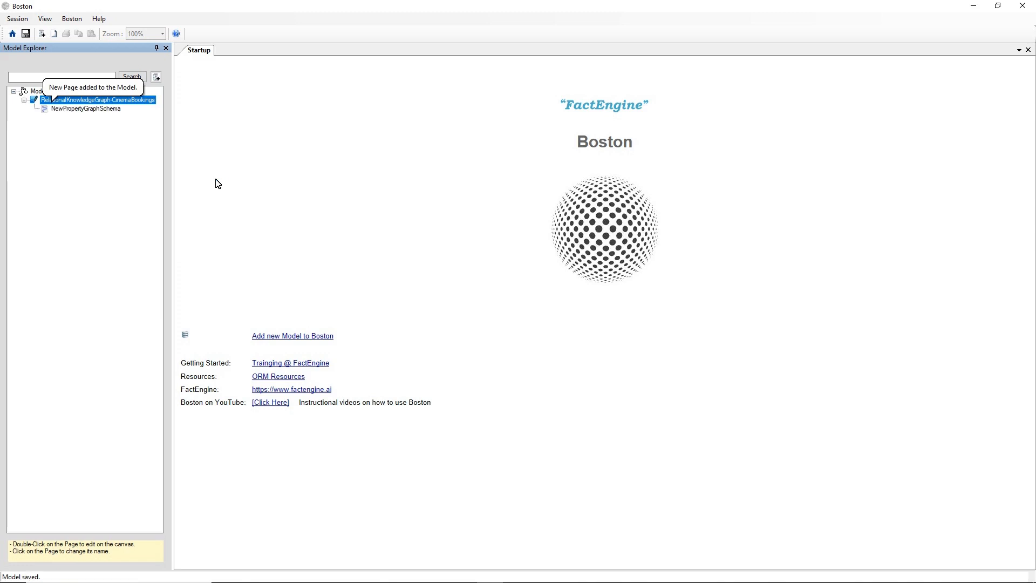
click(102, 108)
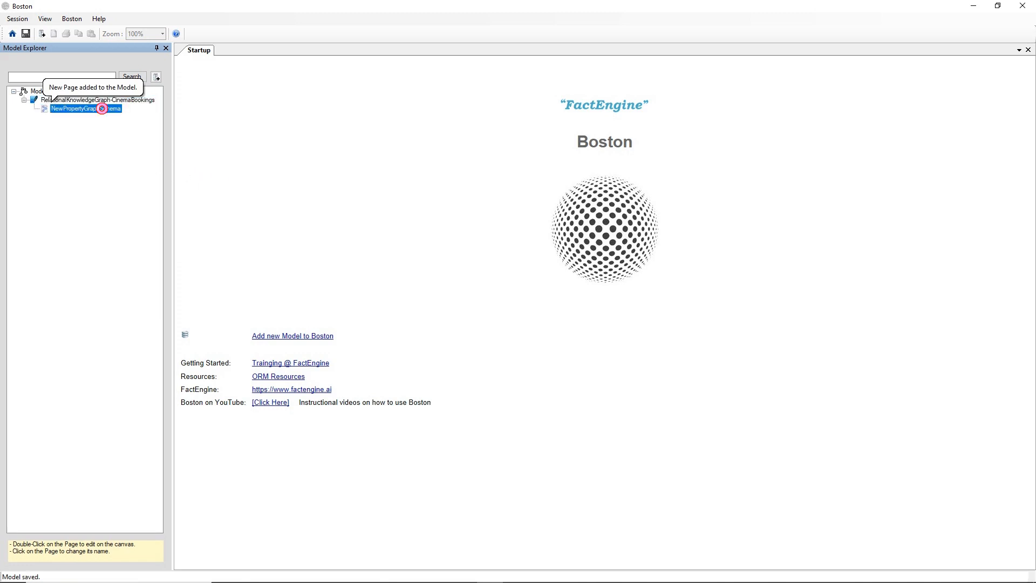
double_click(102, 109)
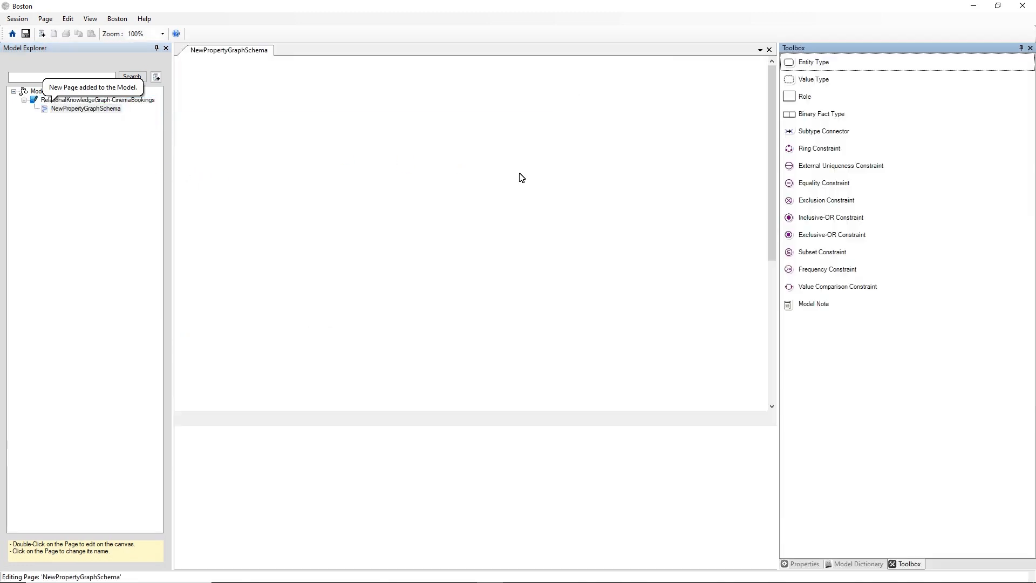
right_click(517, 174)
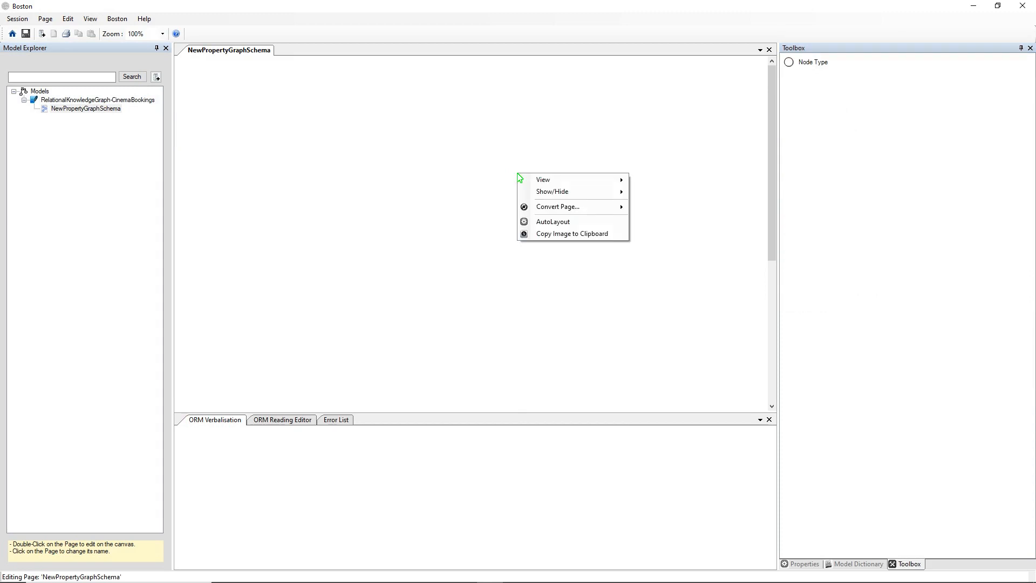
click(528, 136)
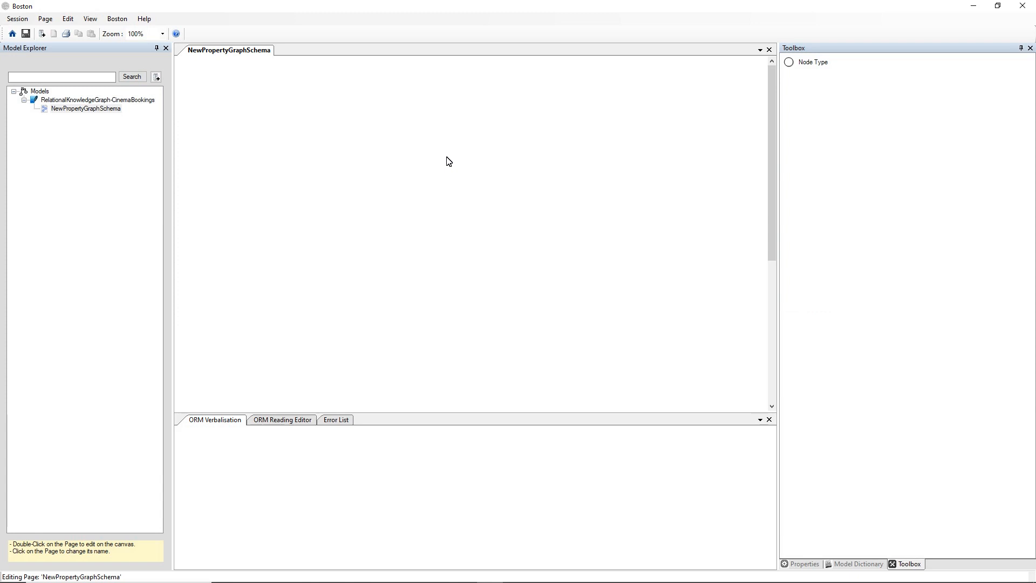
- Place a new node type in the upper middle of the schema page and name it Cinema
drag(789, 65, 422, 101)
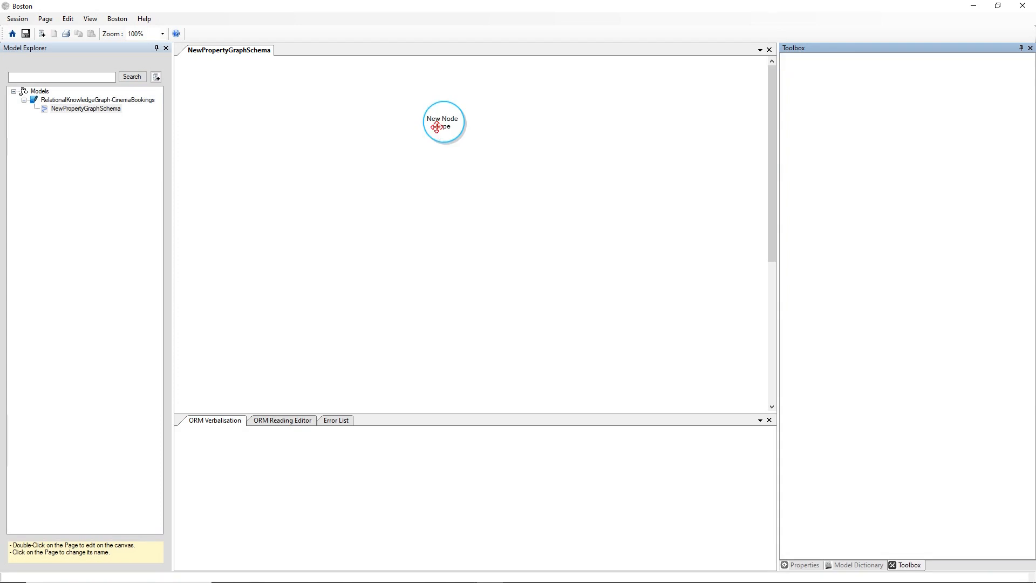
double_click(436, 127)
drag(454, 124, 411, 100)
text(Cinema)
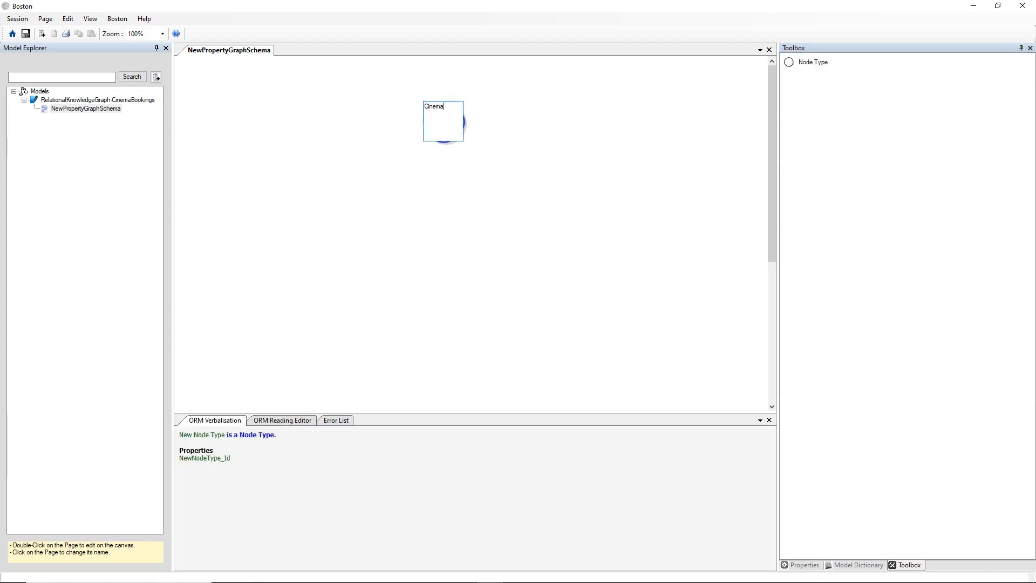
key(Return)
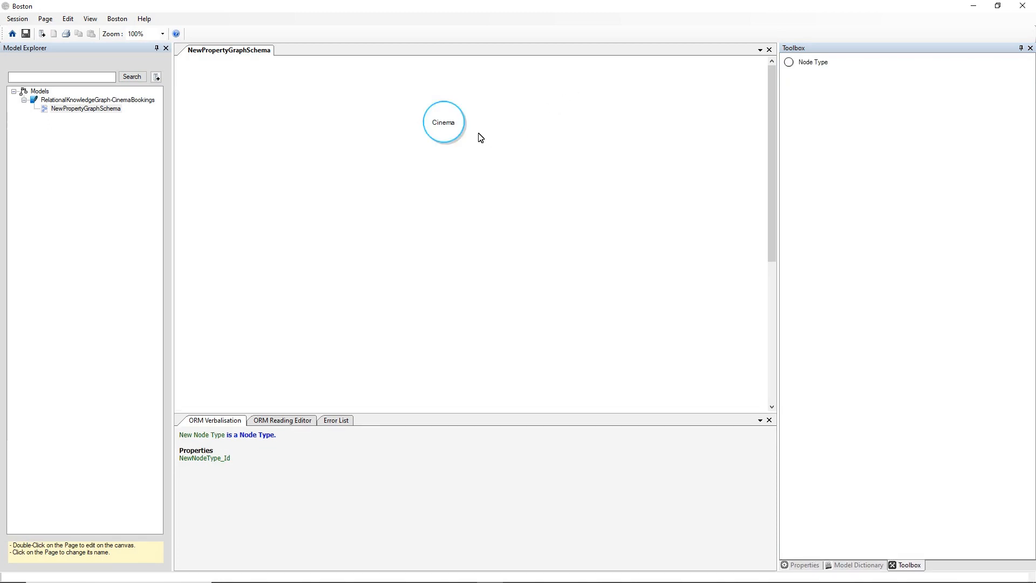
- Add a mandatory CinemaName property of data type TextFixedLength to the Cinema node type and display the node's properties on the page
click(451, 129)
right_click(451, 130)
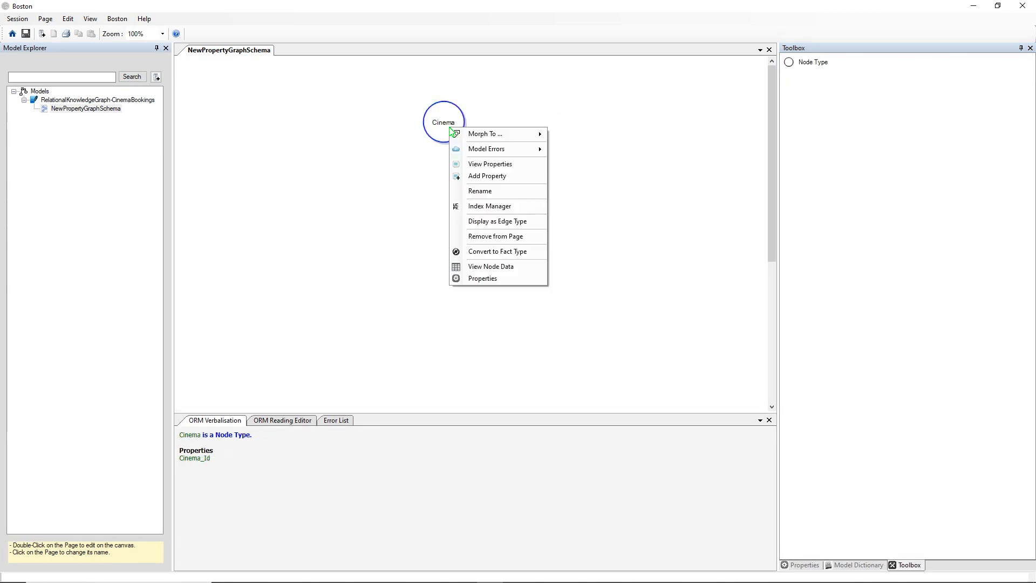
click(475, 176)
text(C)
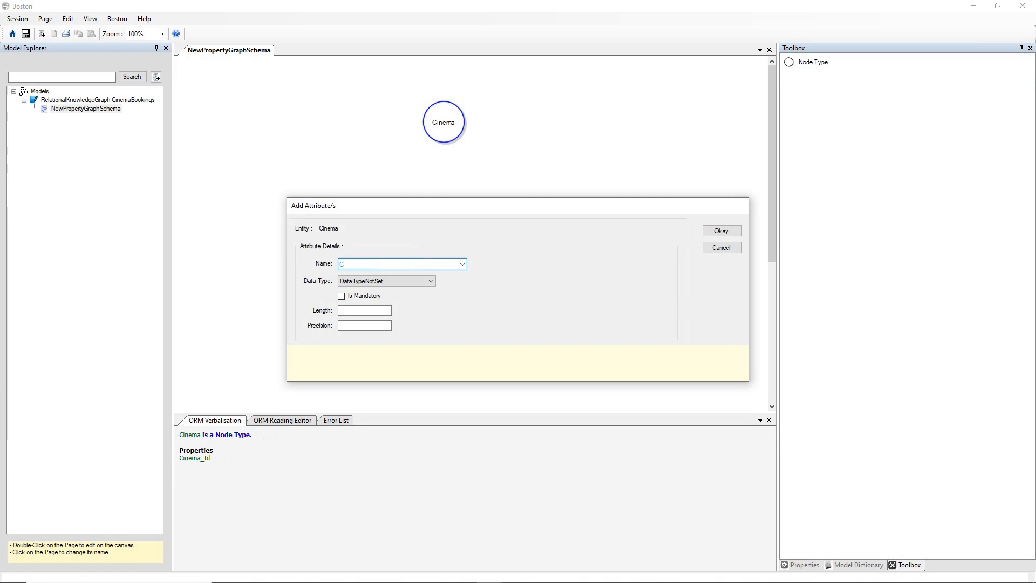
text(inemaName)
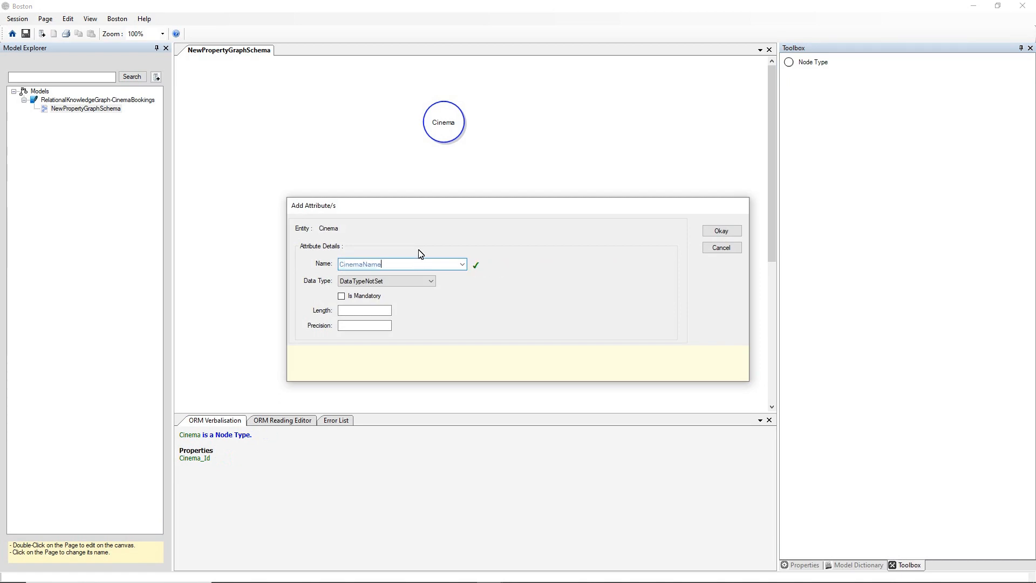
click(405, 282)
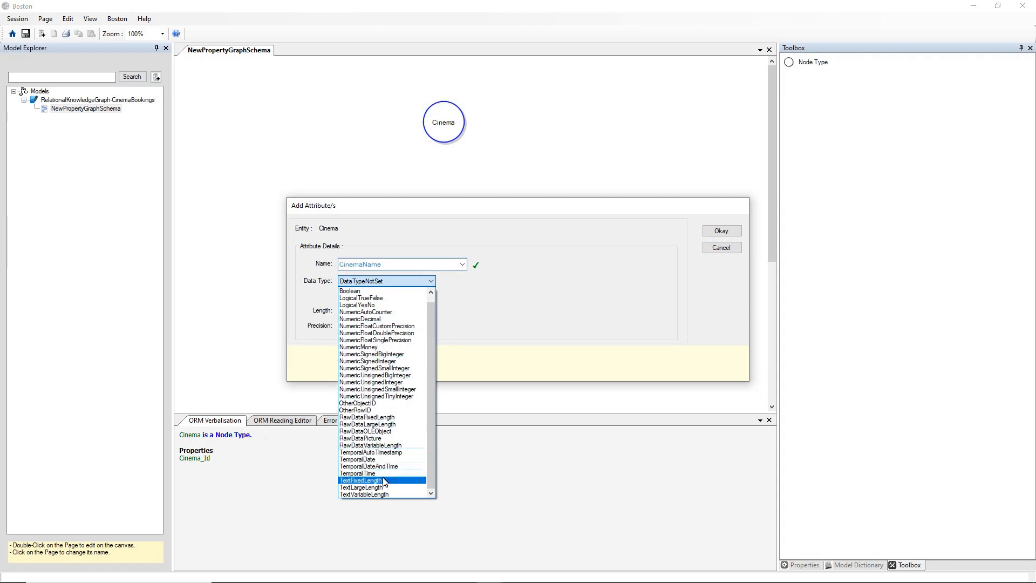
click(385, 480)
click(342, 296)
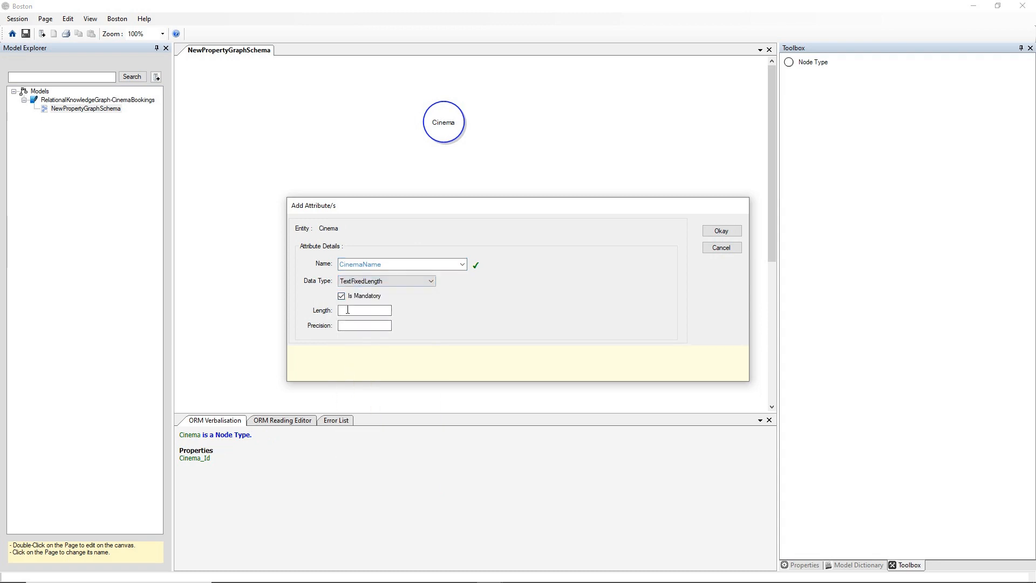
click(348, 311)
click(707, 236)
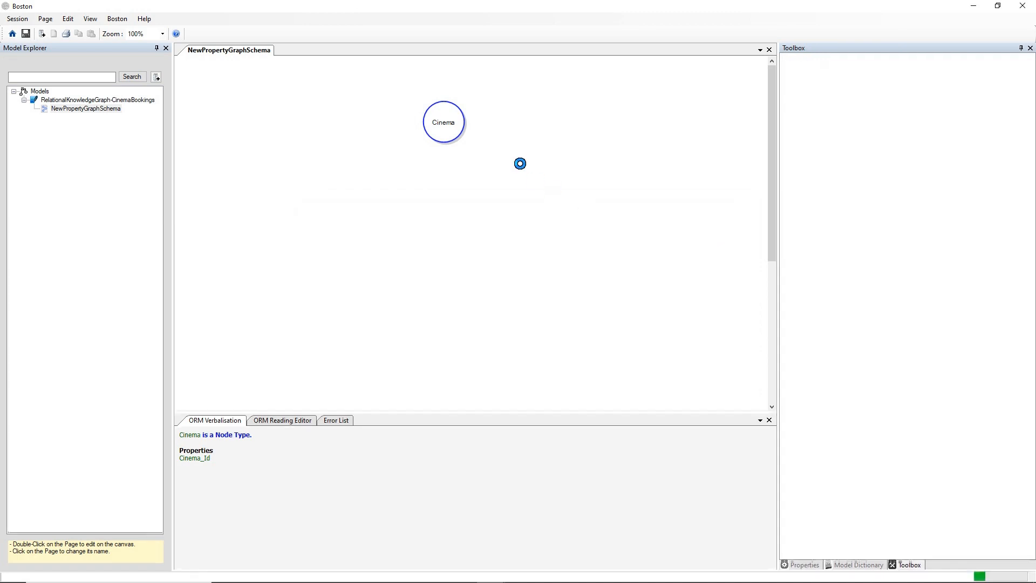
right_click(439, 139)
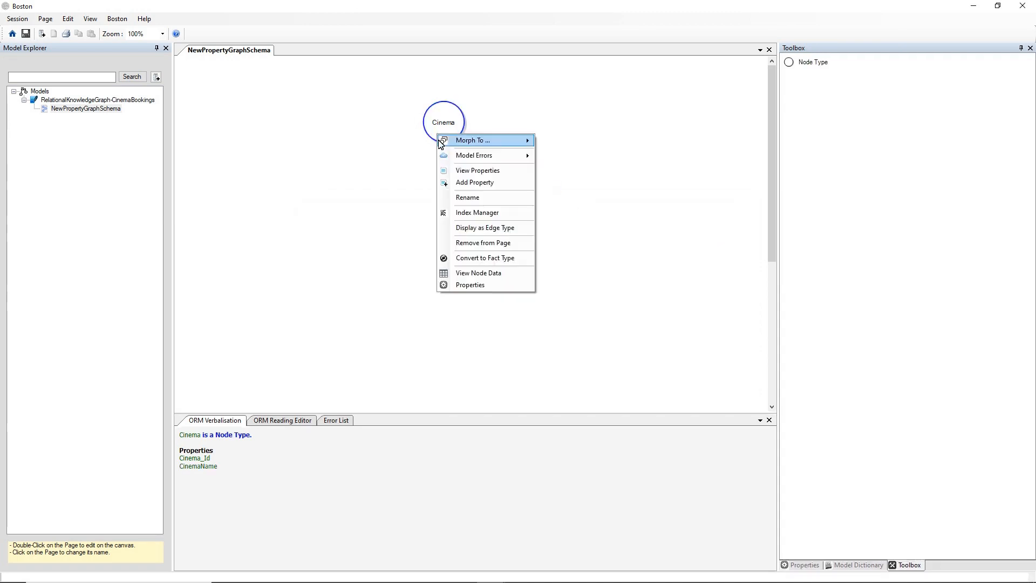
click(456, 171)
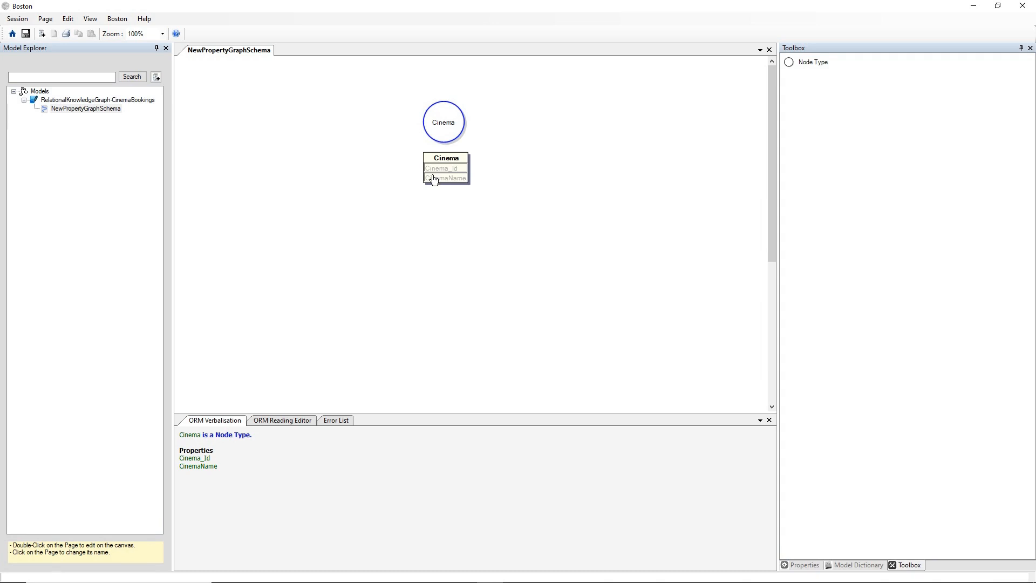
- Hide the Cinema property list, then add and apply a unique constraint on CinemaName for the Cinema node type in the Index Manager
click(502, 161)
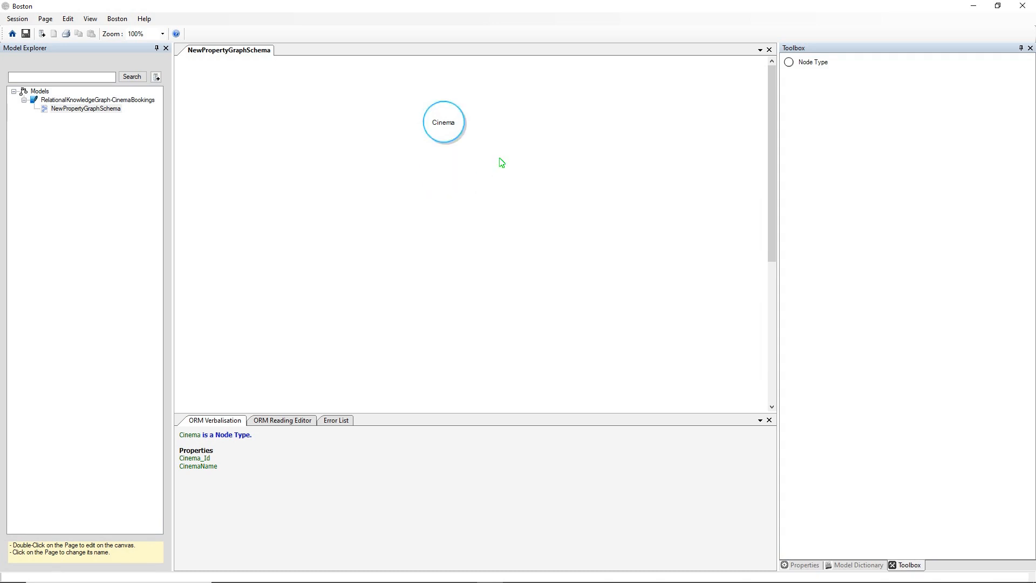
right_click(444, 123)
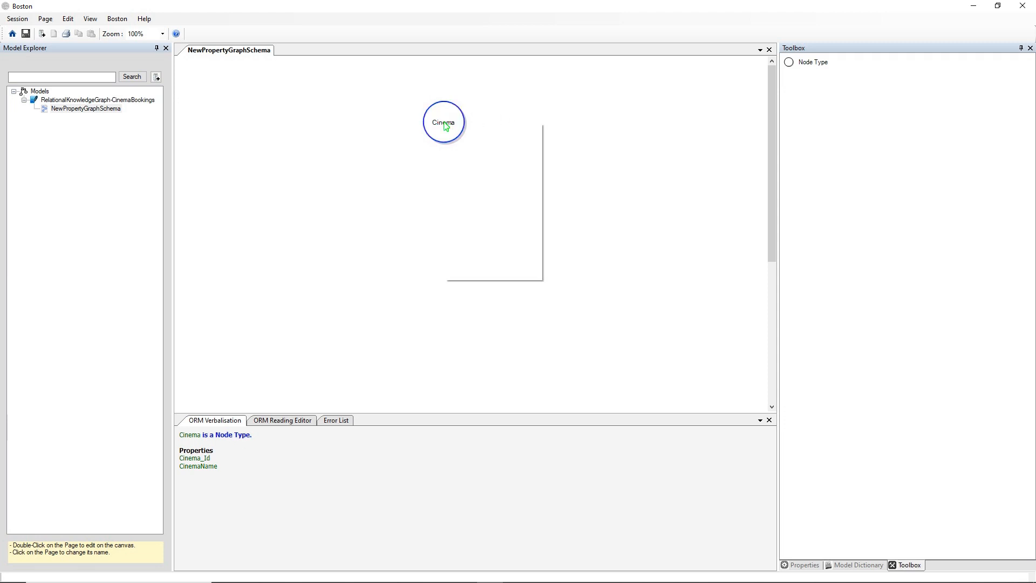
click(469, 203)
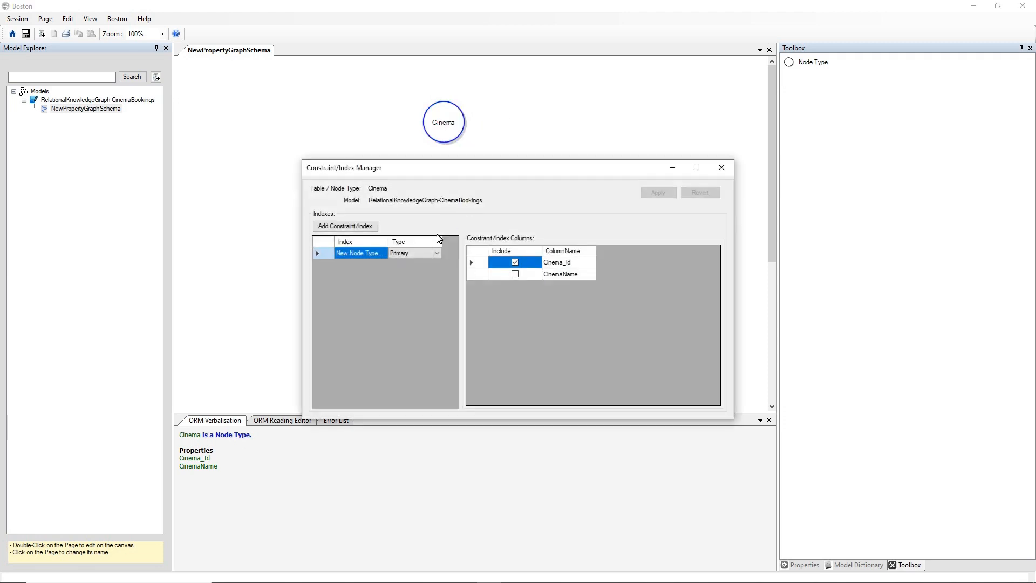
click(346, 226)
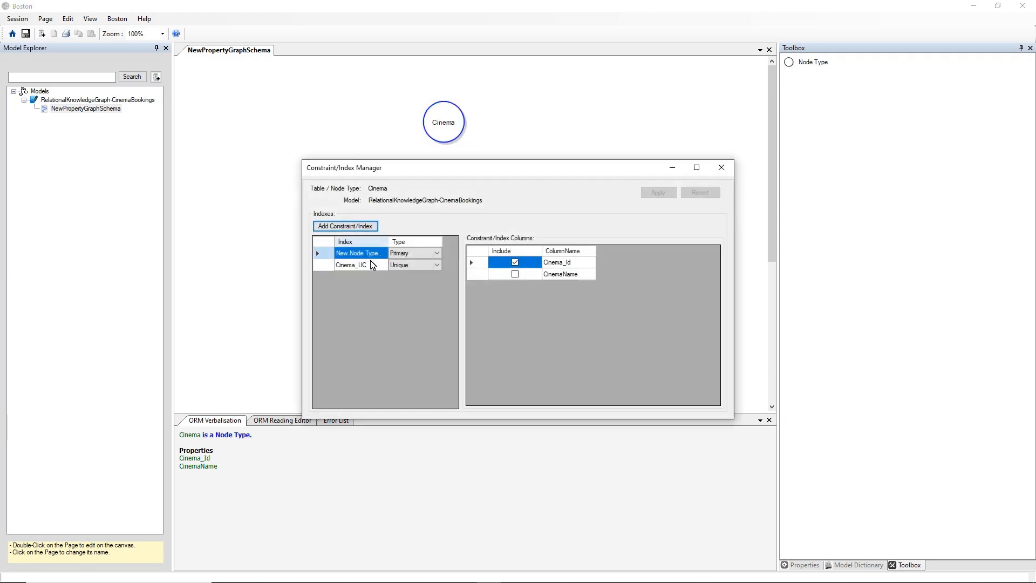
click(408, 267)
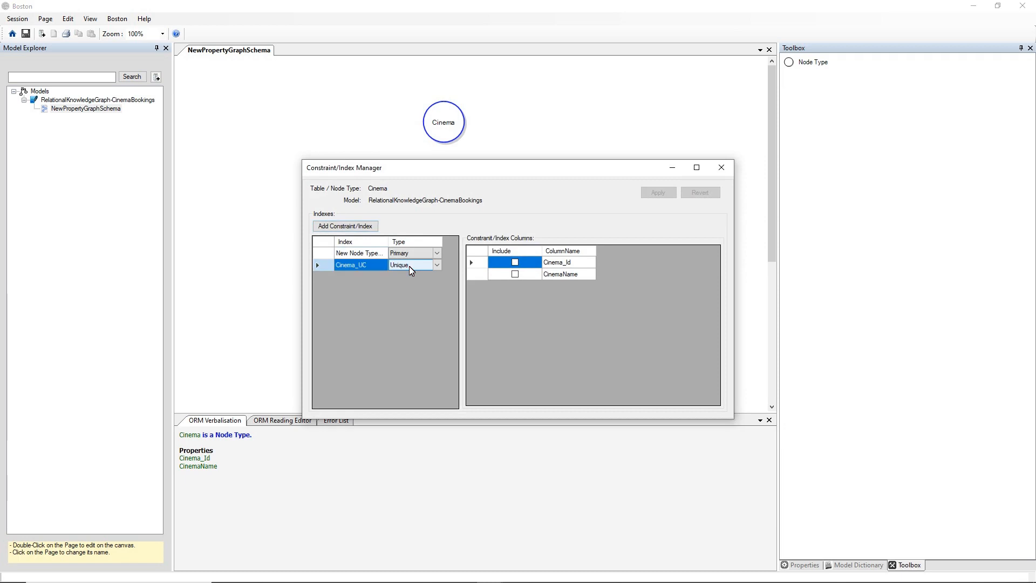
click(516, 275)
click(384, 255)
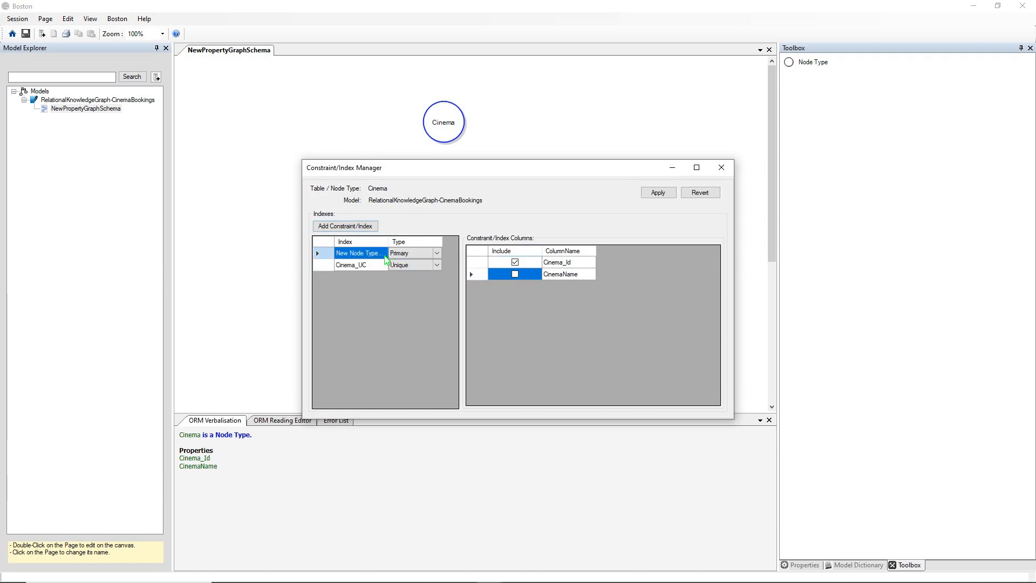
click(384, 265)
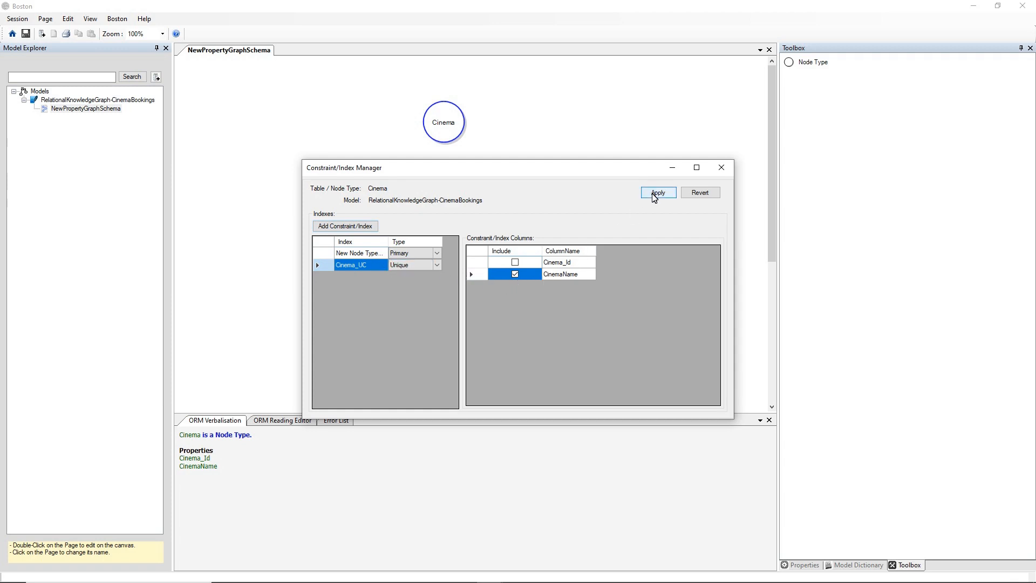
click(657, 194)
click(720, 170)
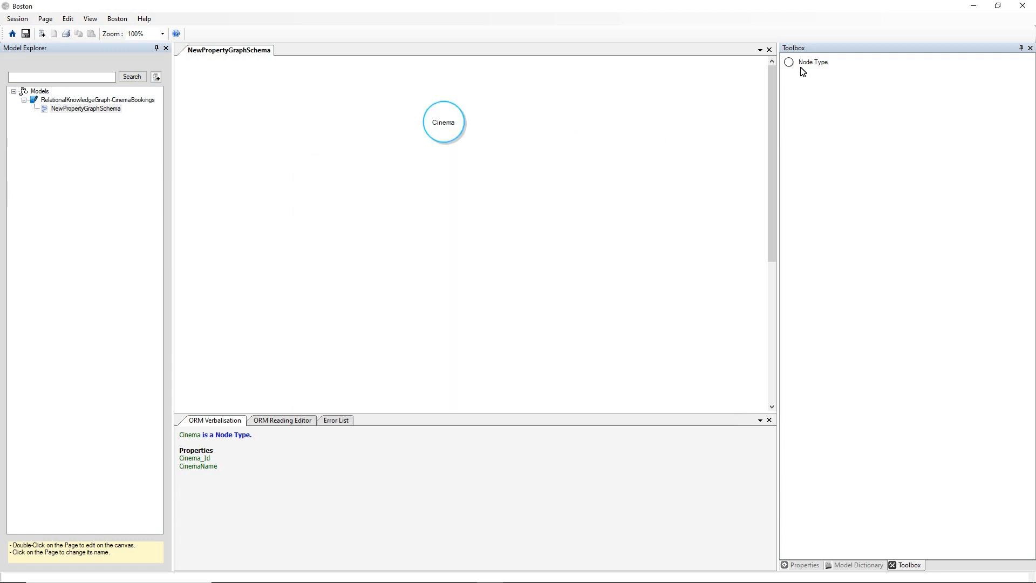
- Place a new node type on the schema page, below and to the left of Cinema, and name it Film
drag(788, 62, 283, 253)
double_click(312, 269)
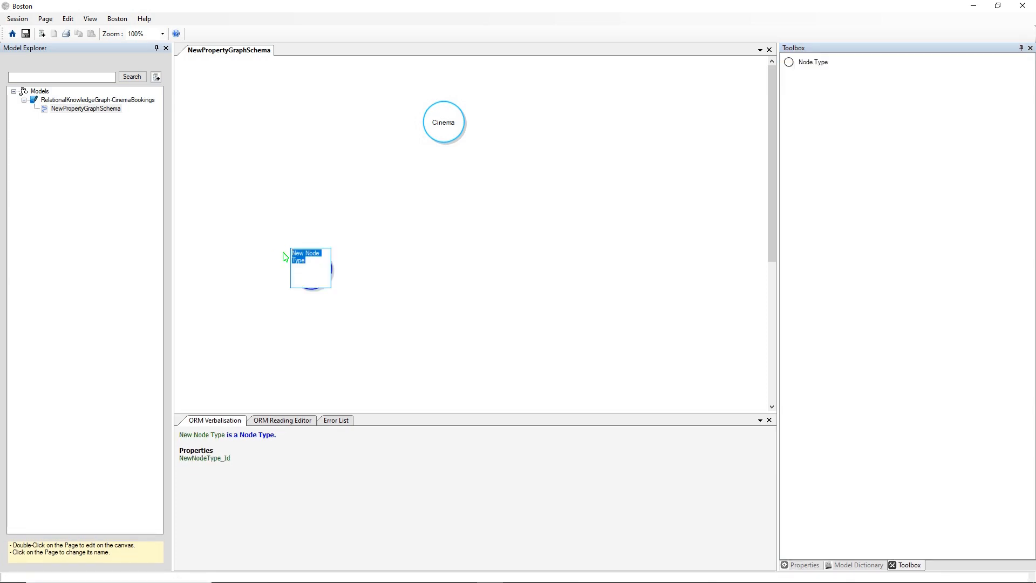
text(Film)
key(Return)
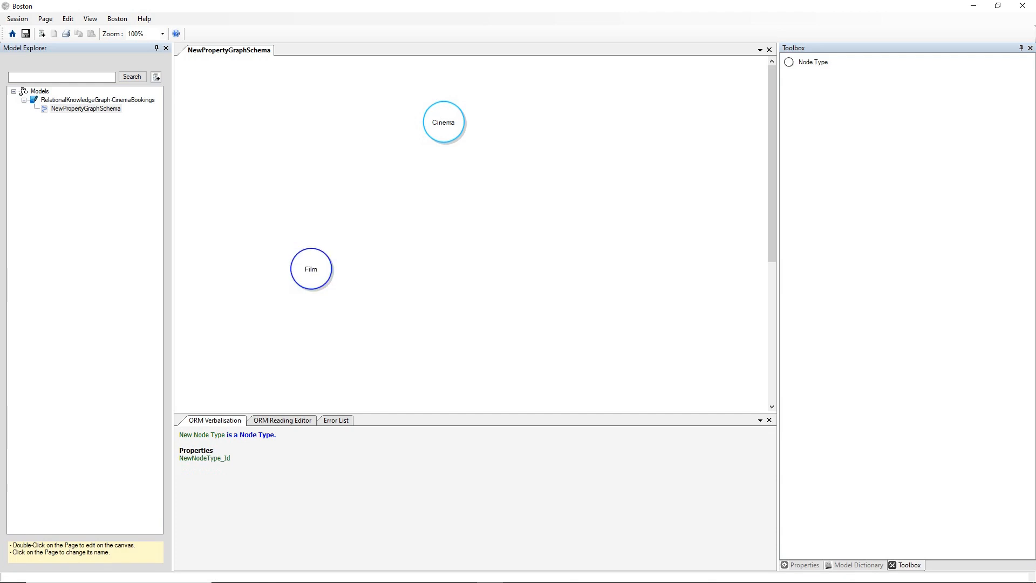
- Add a mandatory FilmName property of data type TextFixedLength with length 200 to the Film node type
click(308, 274)
right_click(306, 271)
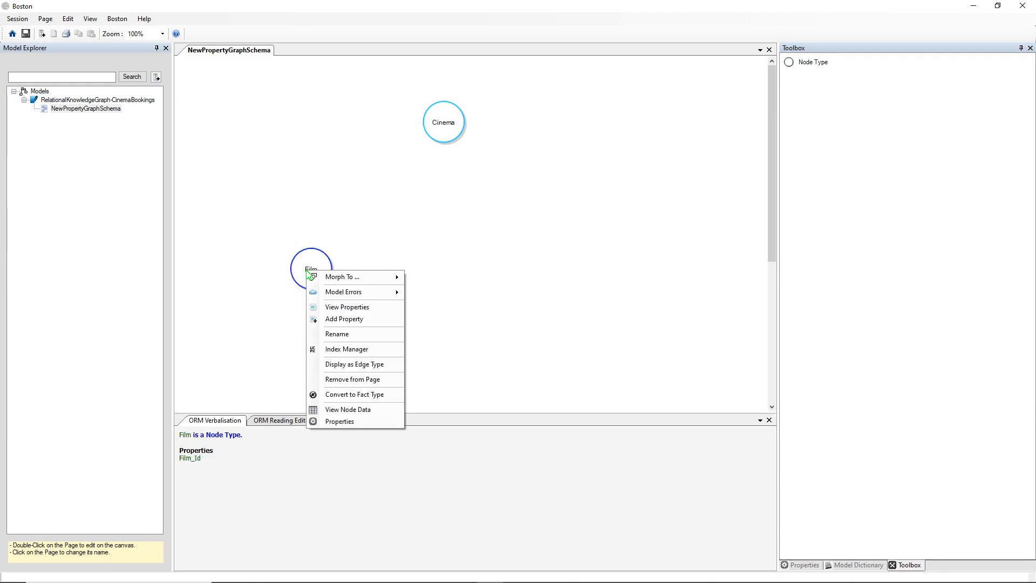
click(326, 319)
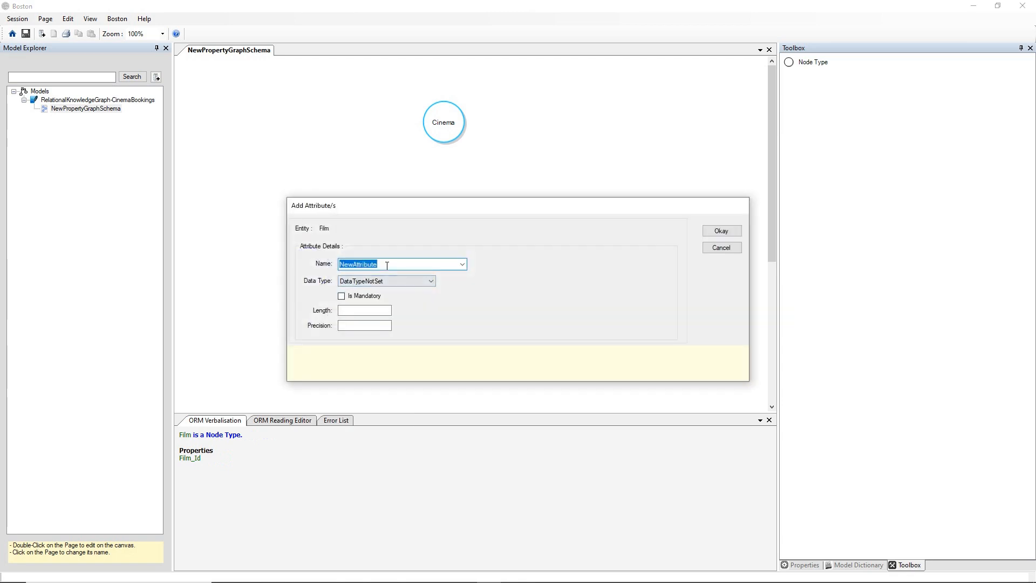
text(Film)
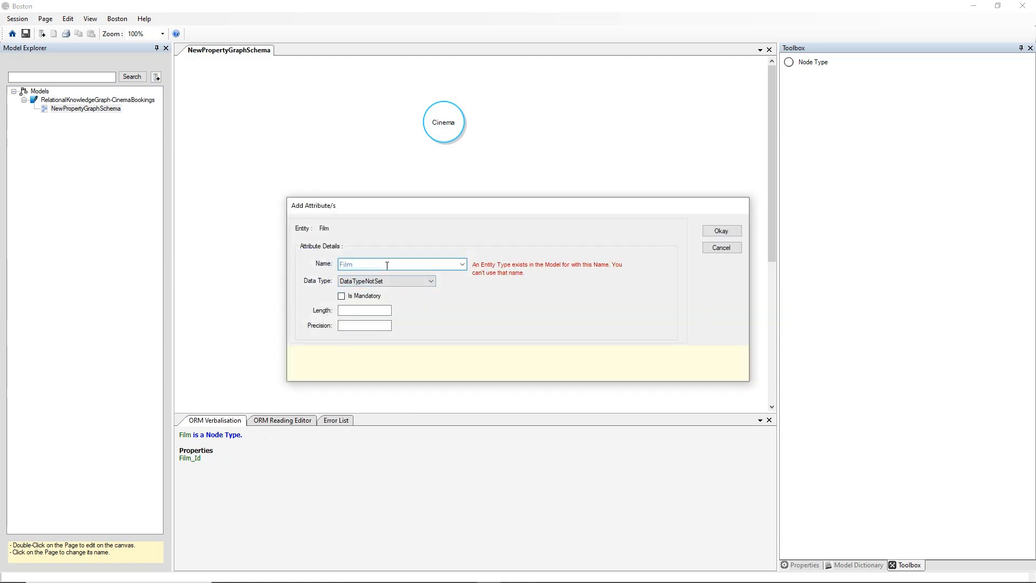
text(Name)
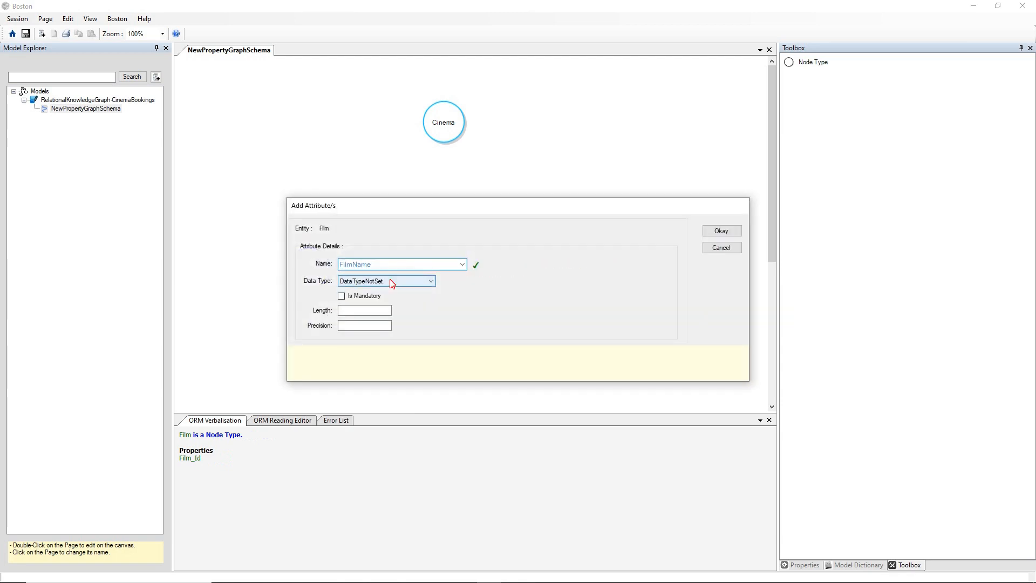
click(389, 281)
click(371, 487)
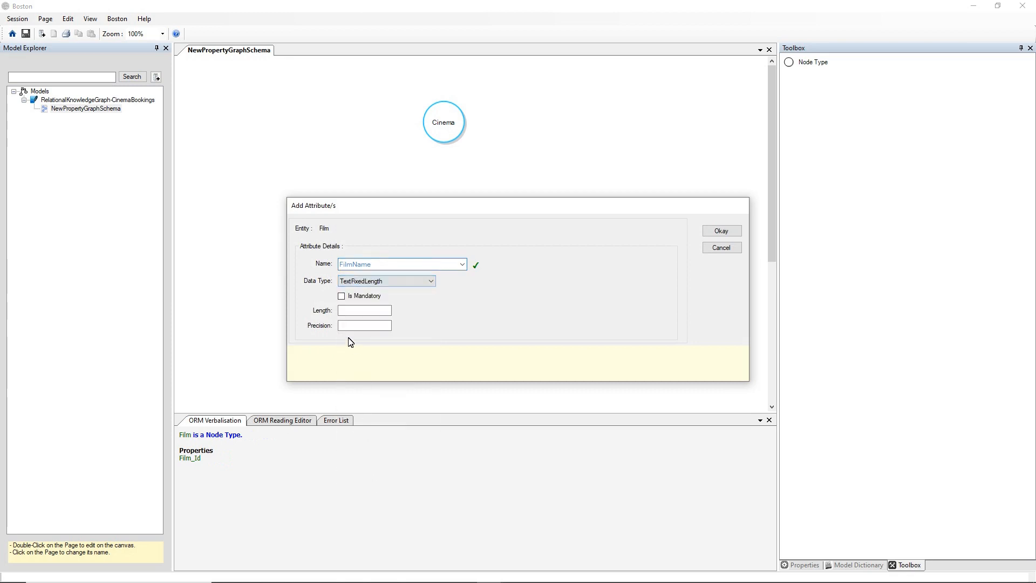
click(341, 296)
click(346, 310)
text(200)
click(711, 230)
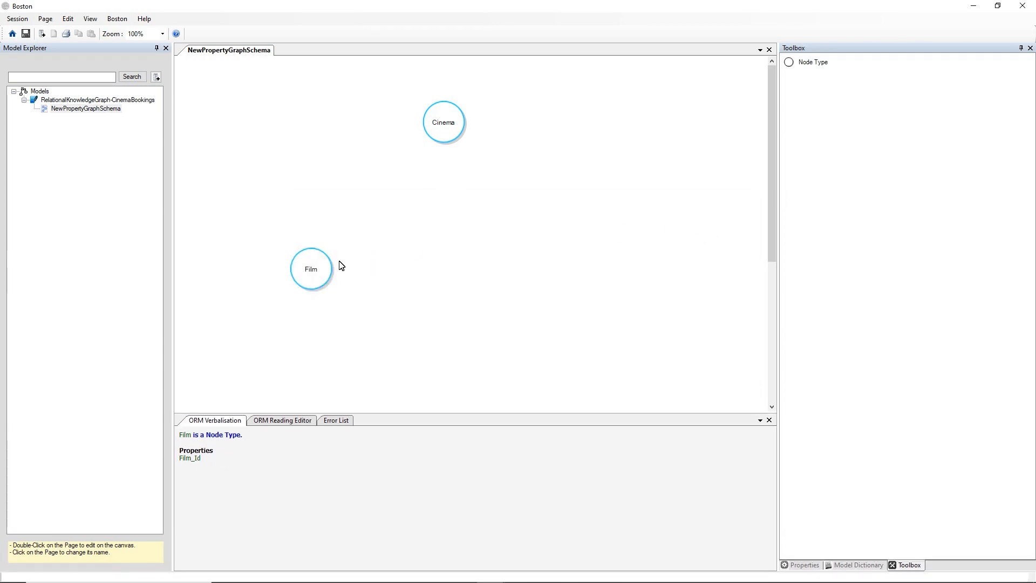
- Add a unique constraint that includes FilmName to the Film node type and apply it in the Index Manager
right_click(312, 266)
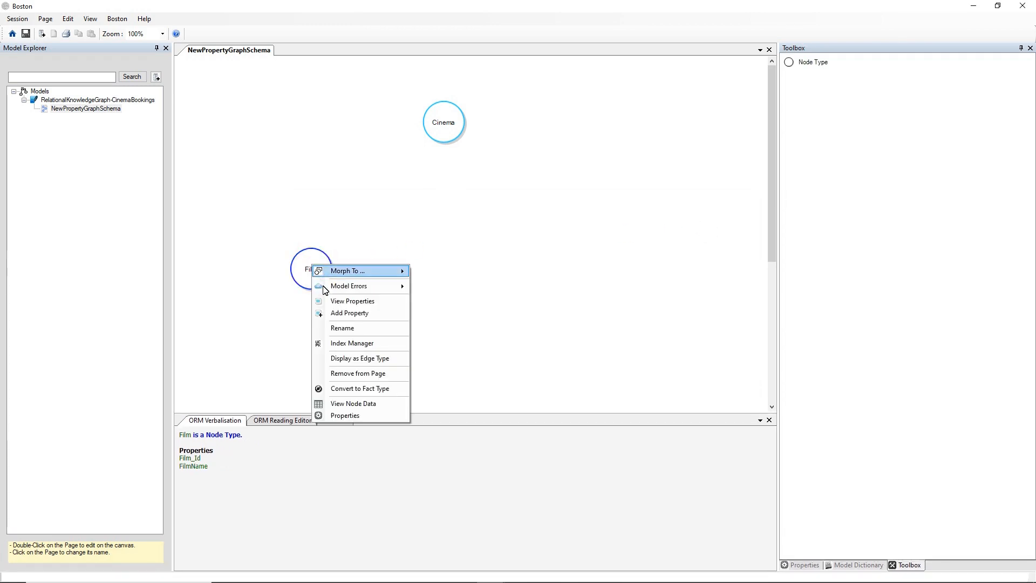
click(341, 343)
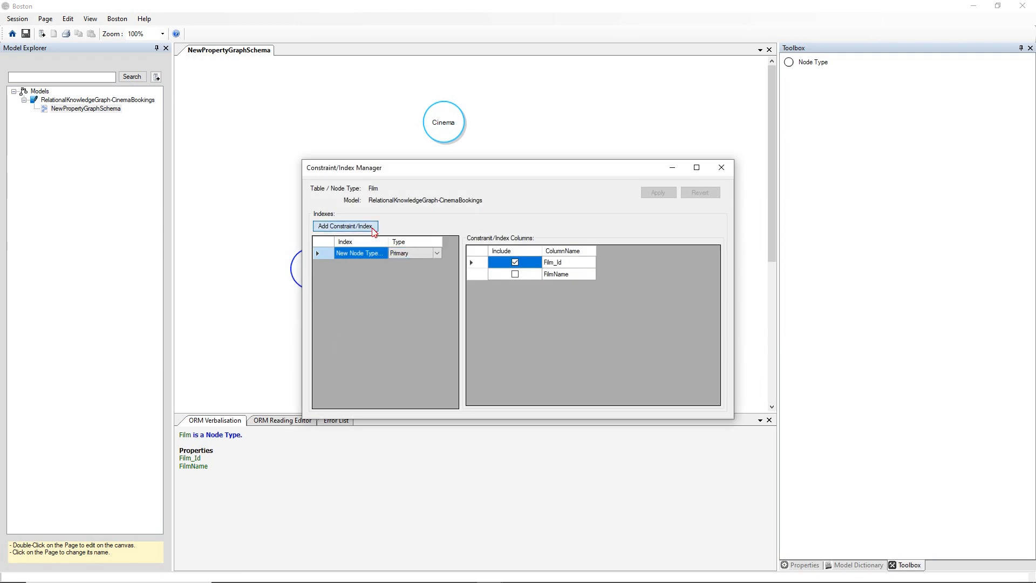
click(345, 226)
click(370, 266)
click(514, 273)
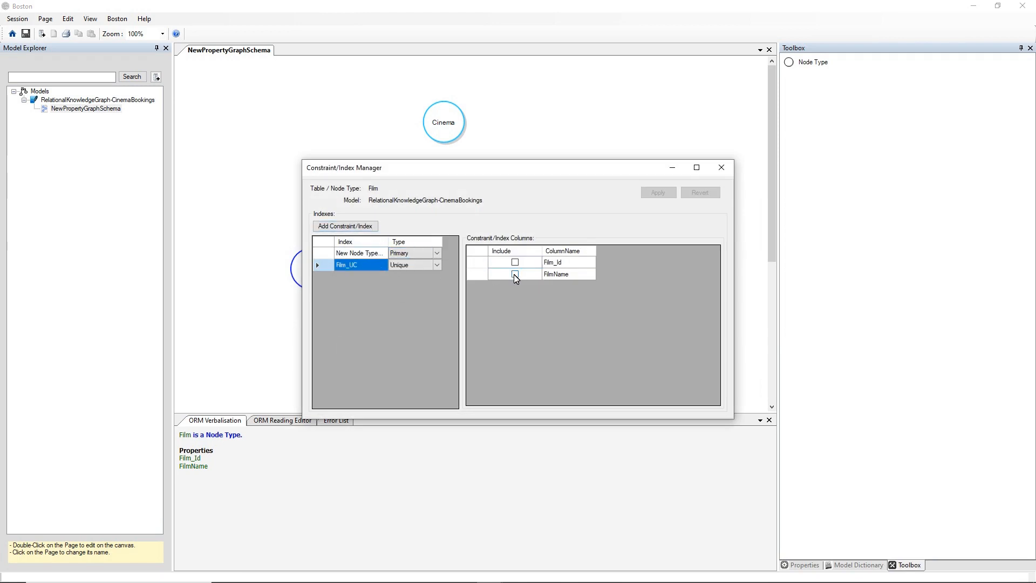
click(662, 194)
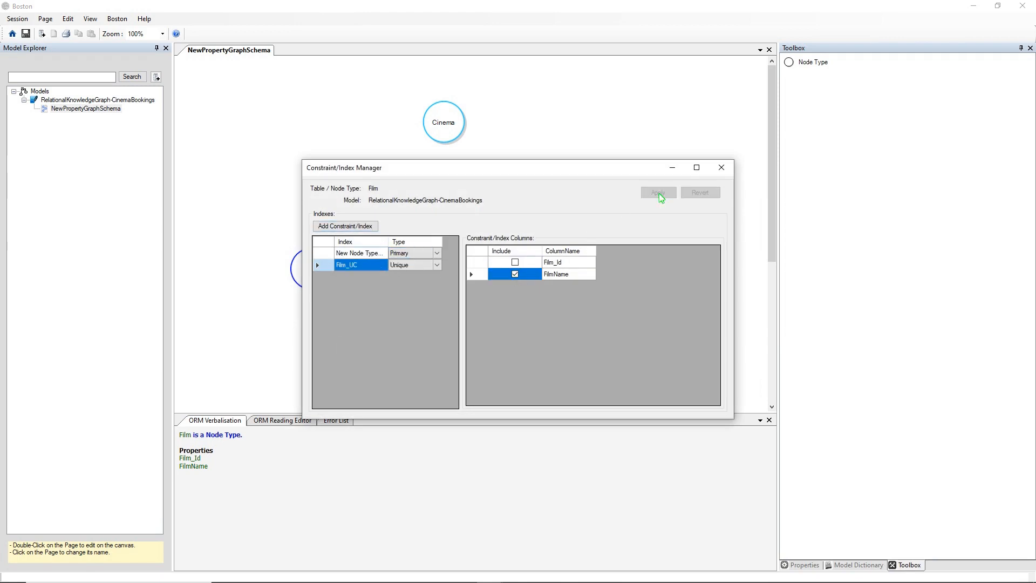
click(721, 169)
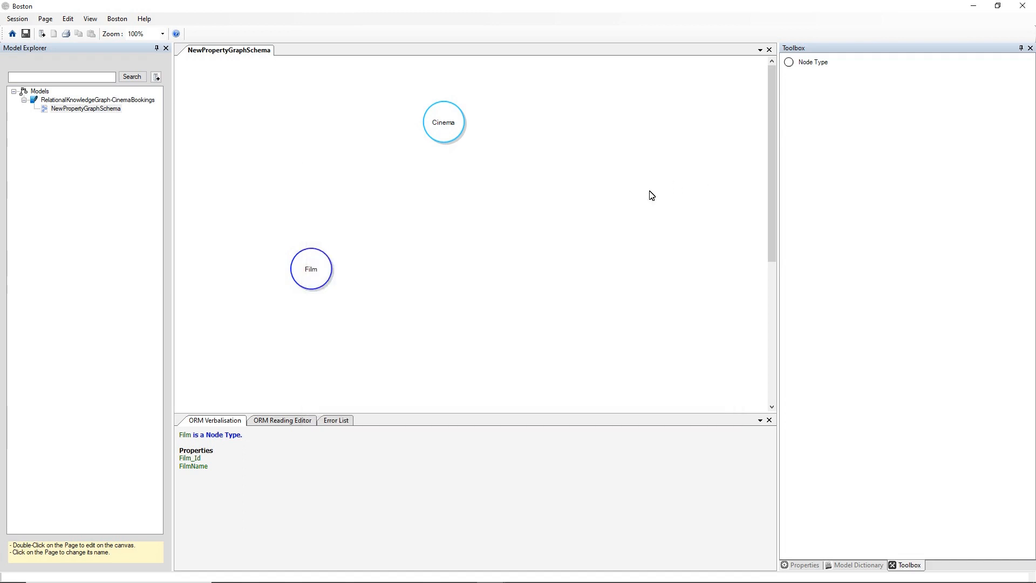
- Place a new node type on the schema page, below and to the right of Film, and name it Person
click(471, 229)
click(797, 66)
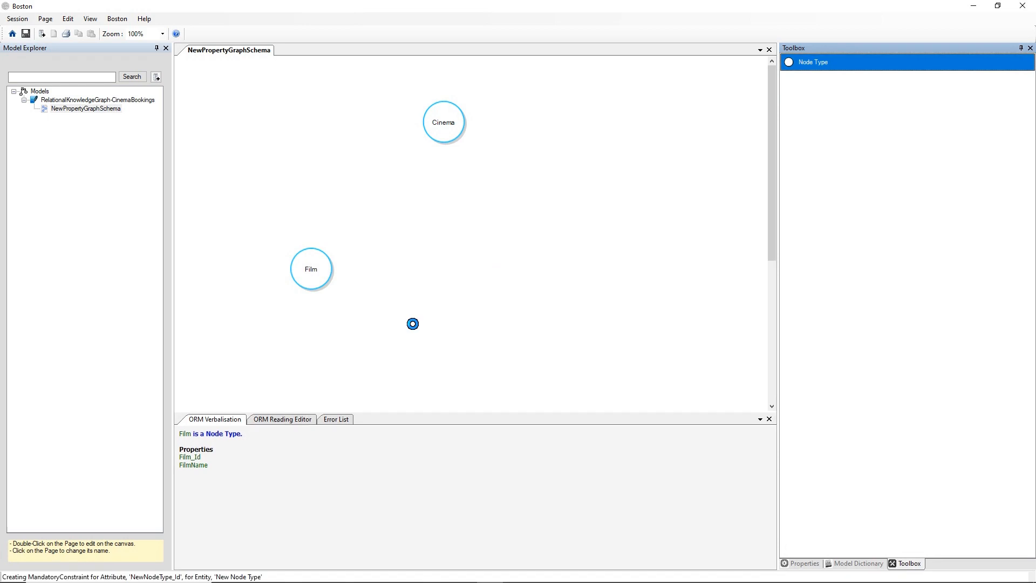
click(407, 328)
drag(420, 346, 406, 334)
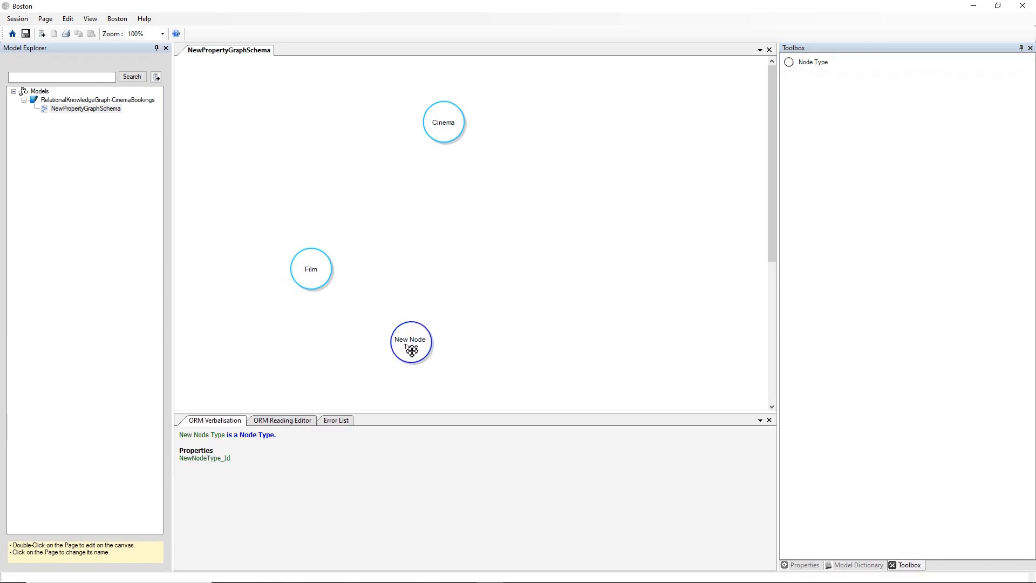
key(ctrl+a)
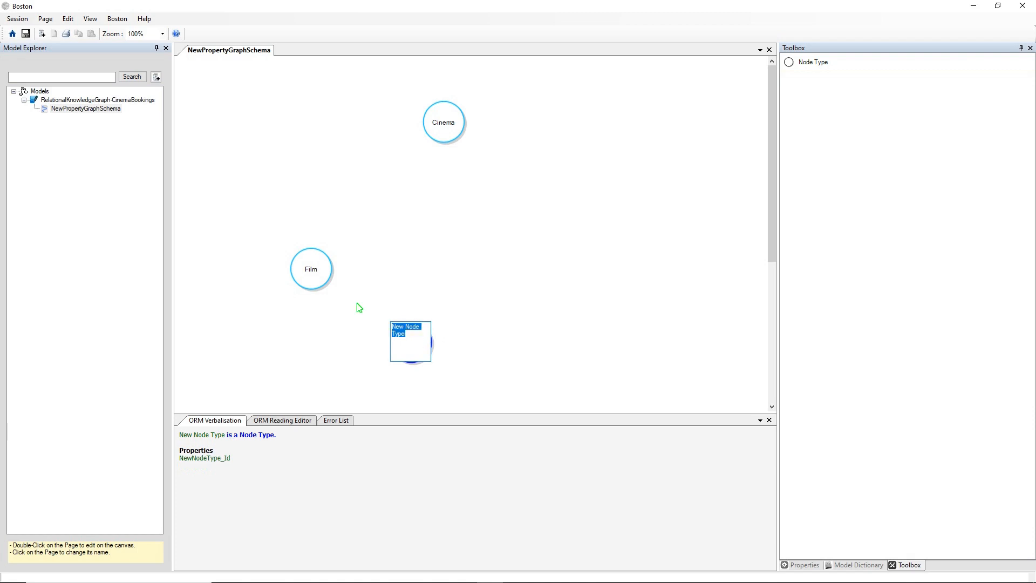
text(Person)
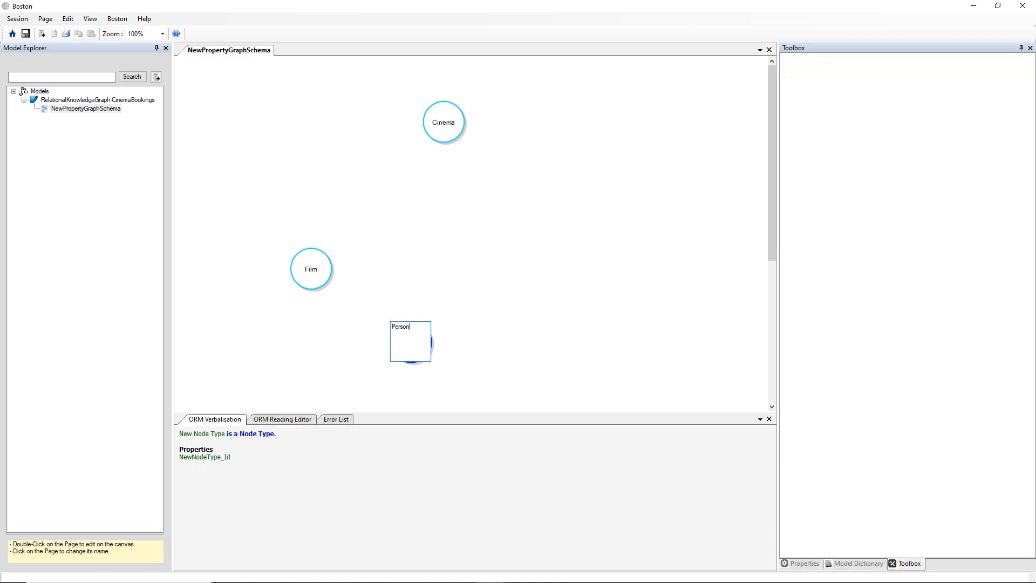
key(Return)
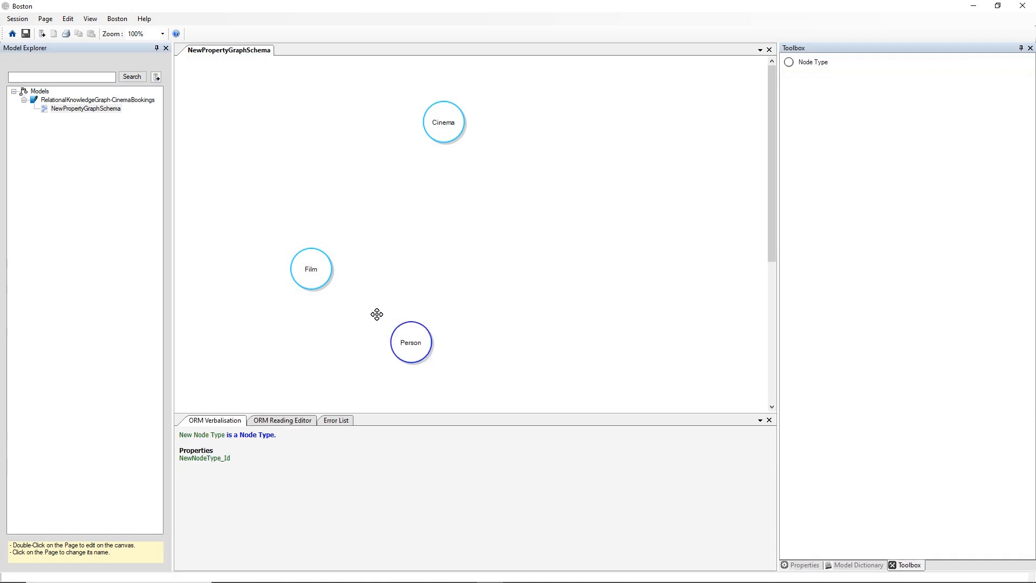
- Add a mandatory LoginName property of data type TextFixedLength with length 100 to the Person node type
right_click(419, 336)
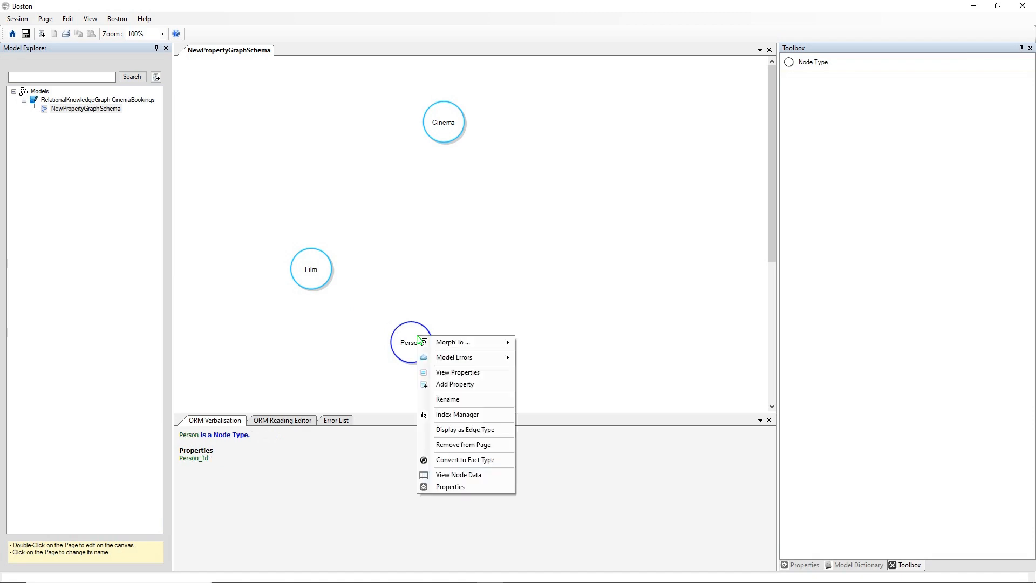
click(447, 386)
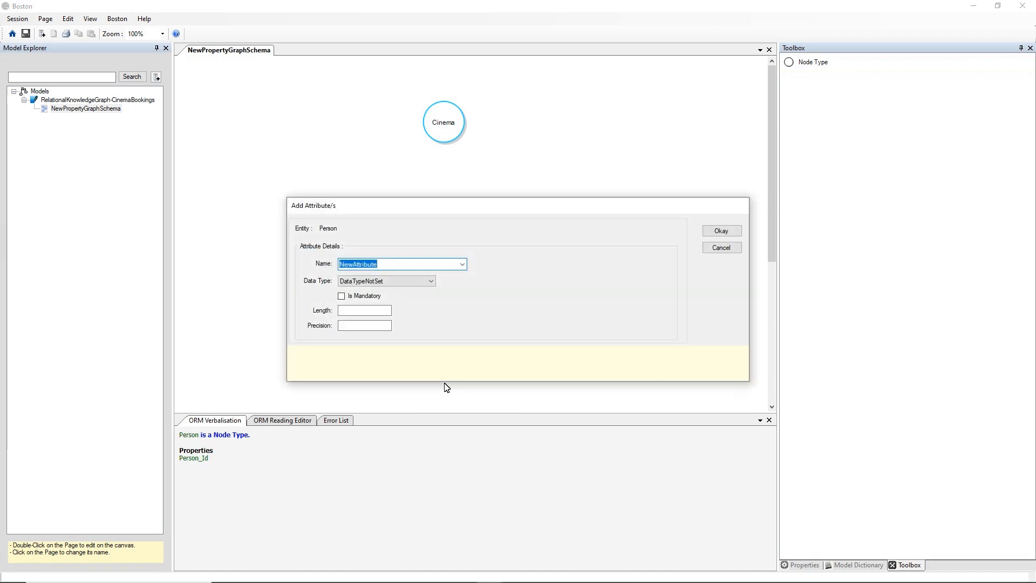
text(LoginName)
click(414, 281)
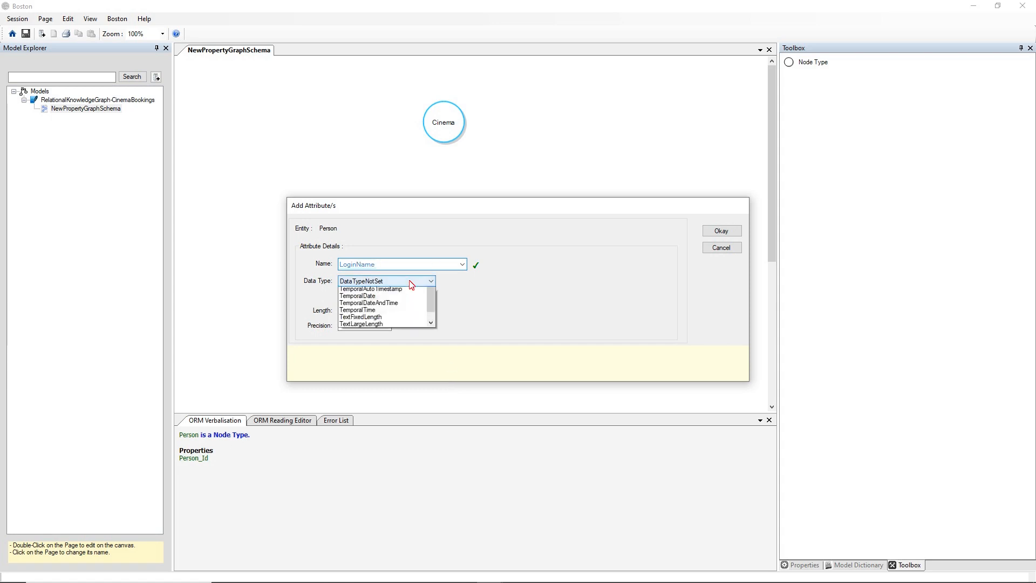
click(373, 487)
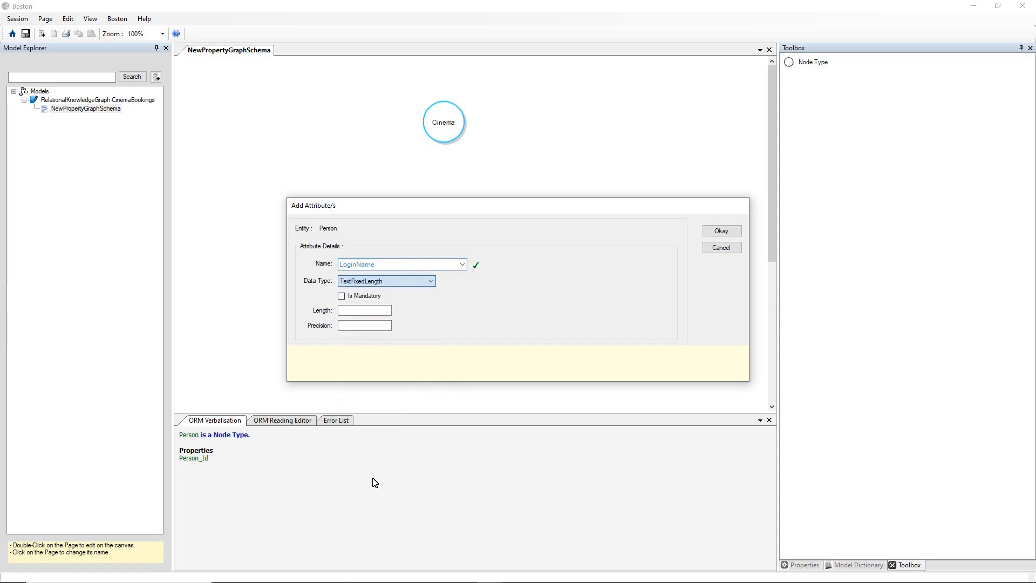
click(342, 296)
click(348, 311)
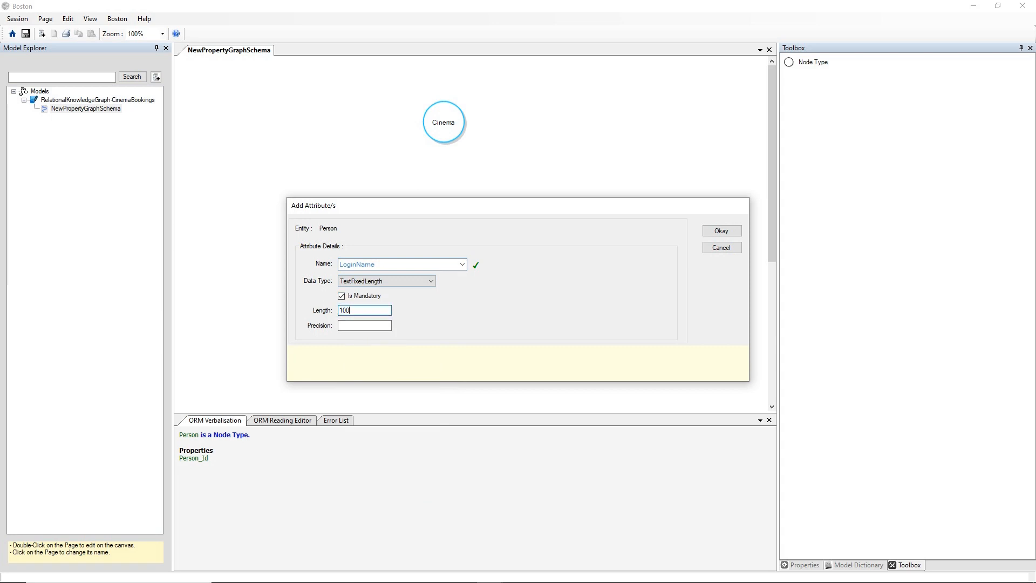
click(722, 231)
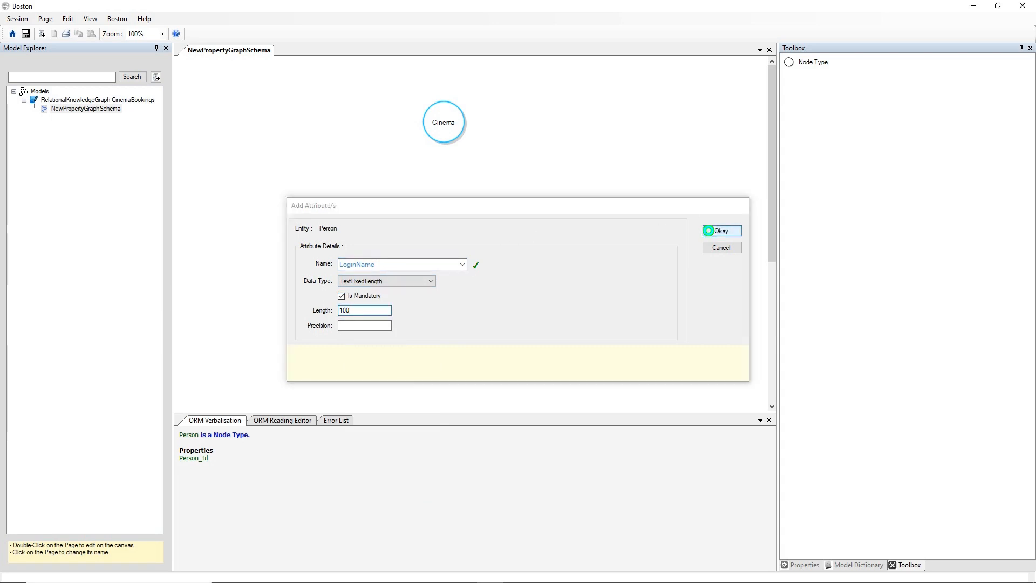
- Add a unique constraint that includes LoginName to the Person node type and apply it in the Index Manager
right_click(407, 340)
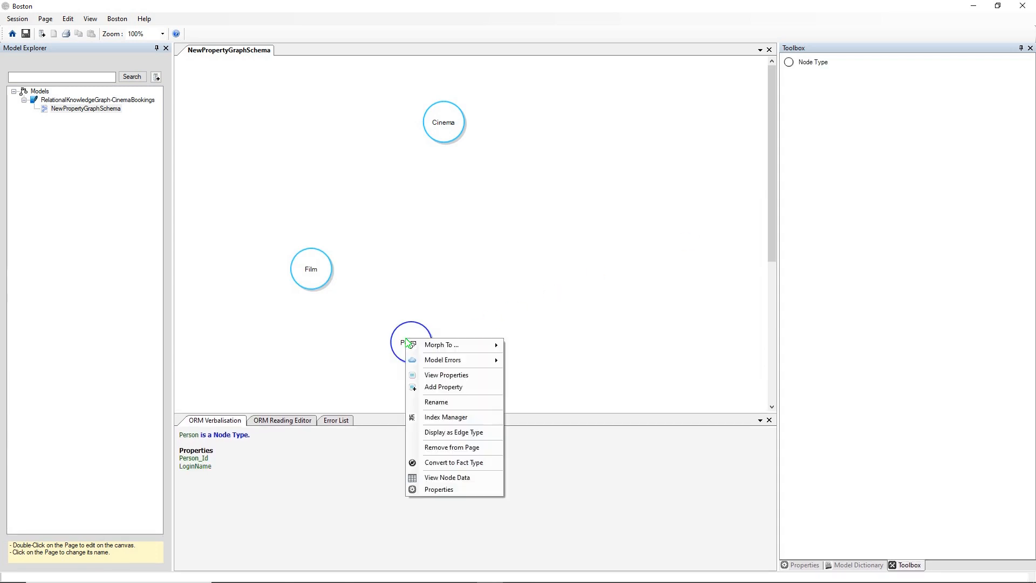
click(431, 417)
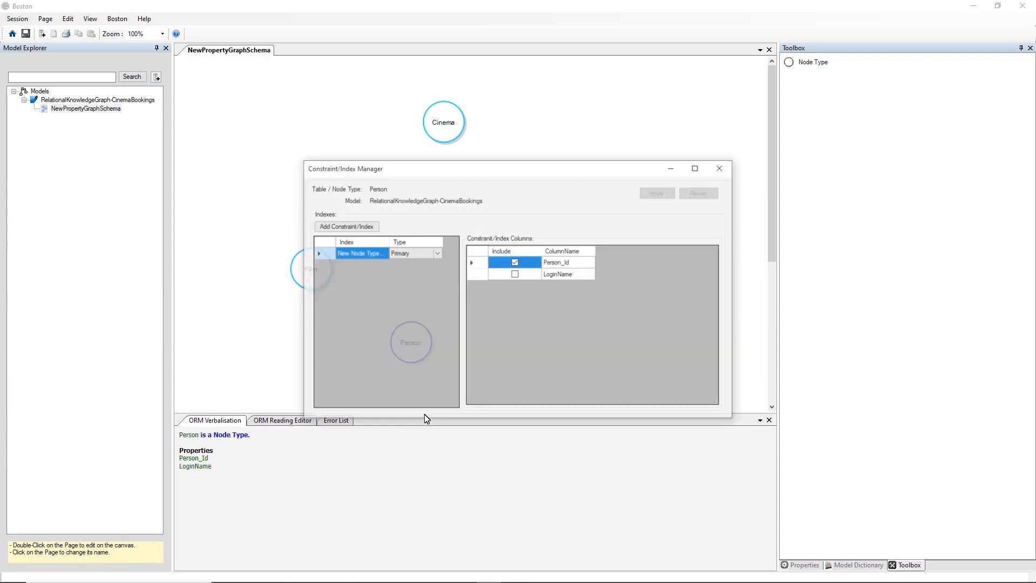
click(372, 227)
click(367, 264)
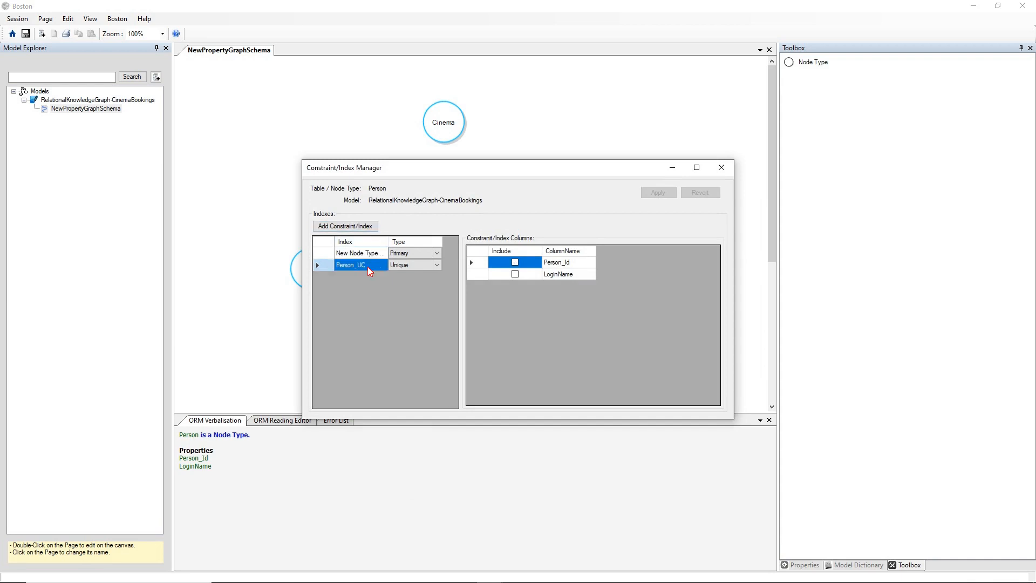
click(514, 274)
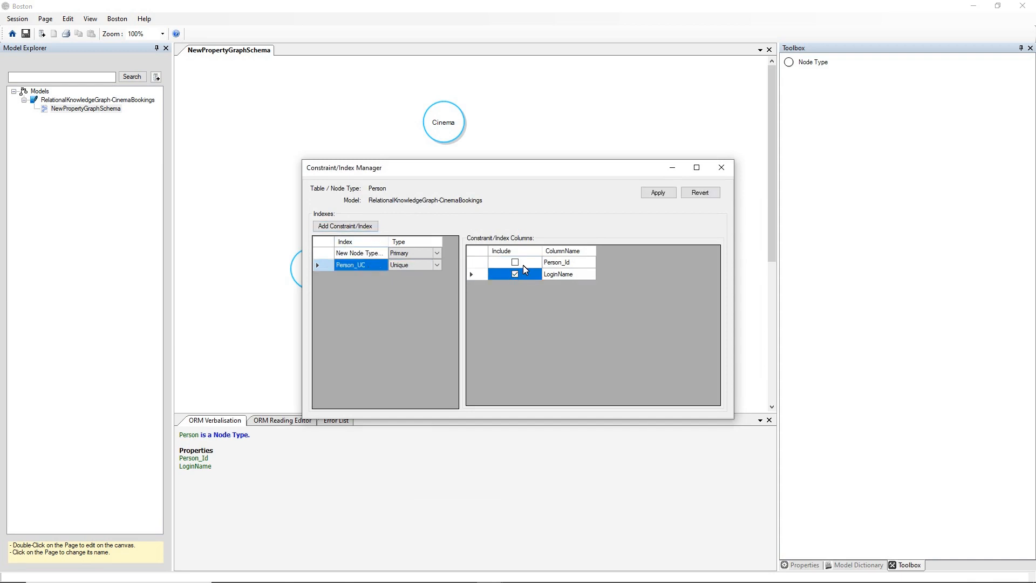
click(658, 193)
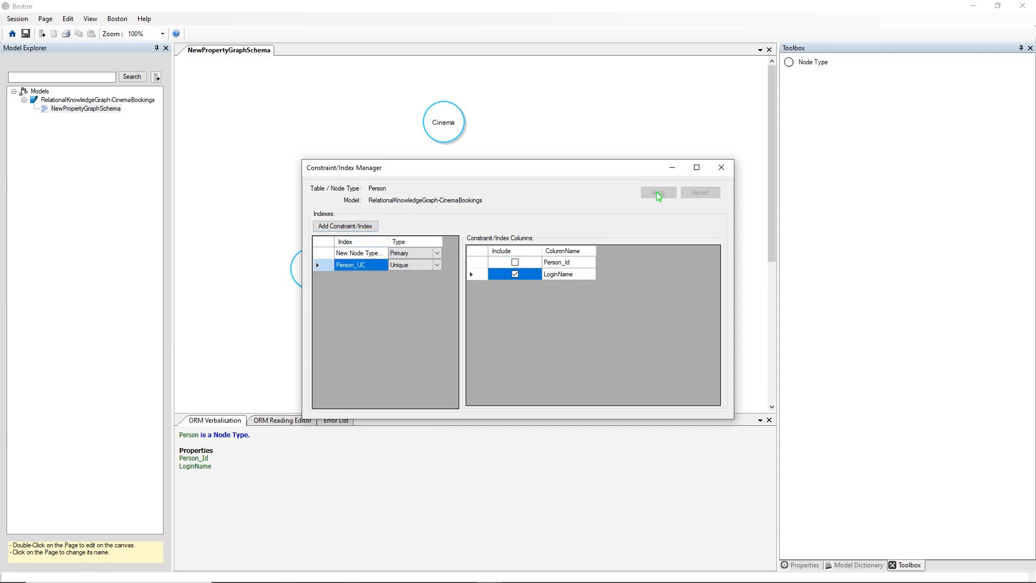
click(723, 169)
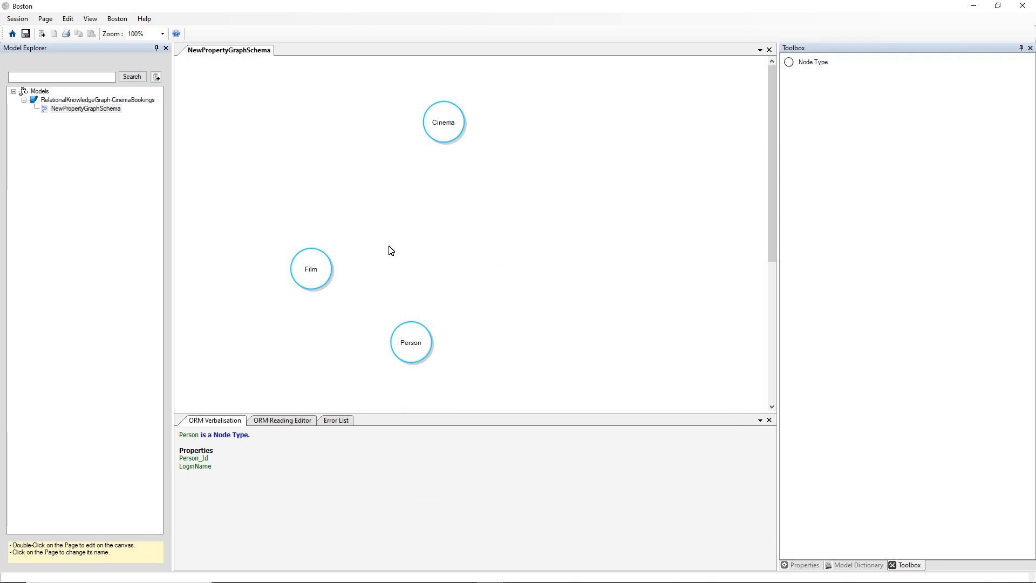
- Move the Film and Person node types higher on the page, closer to Cinema
drag(311, 267, 304, 210)
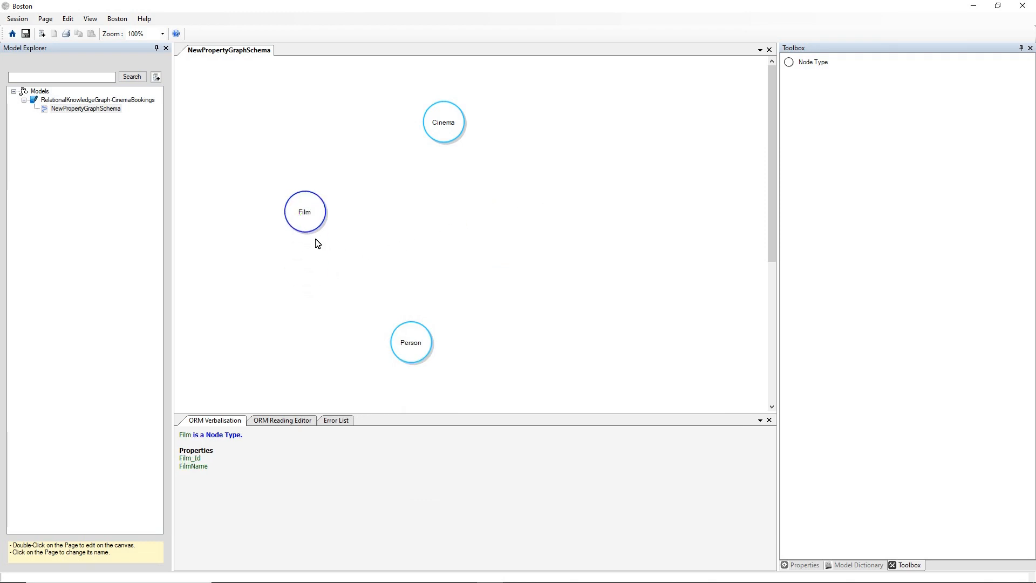
drag(404, 345, 399, 300)
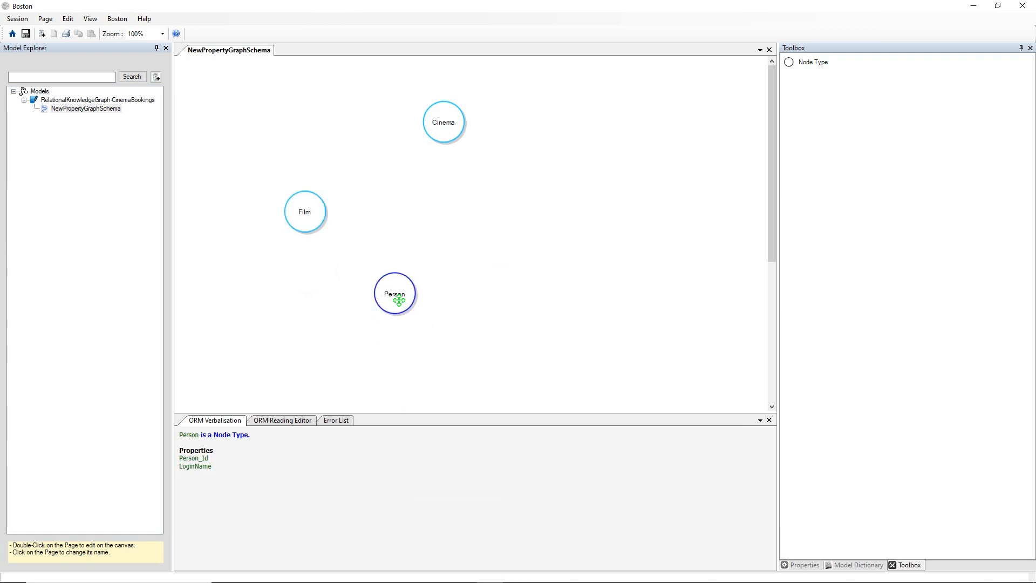
click(452, 228)
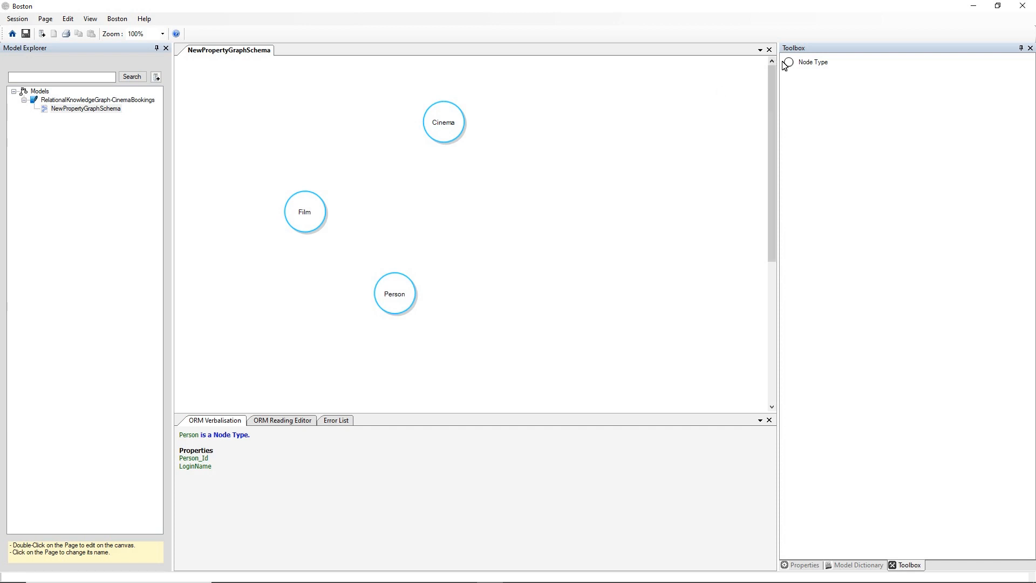
- Place a new node type on the schema page between Film and Cinema, and name it Session
drag(791, 62, 353, 133)
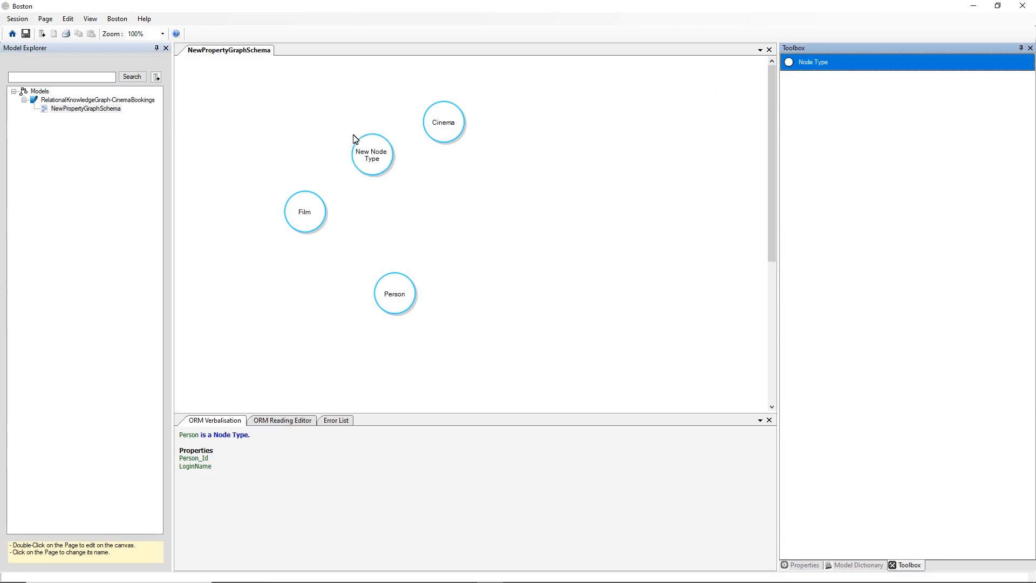
click(371, 162)
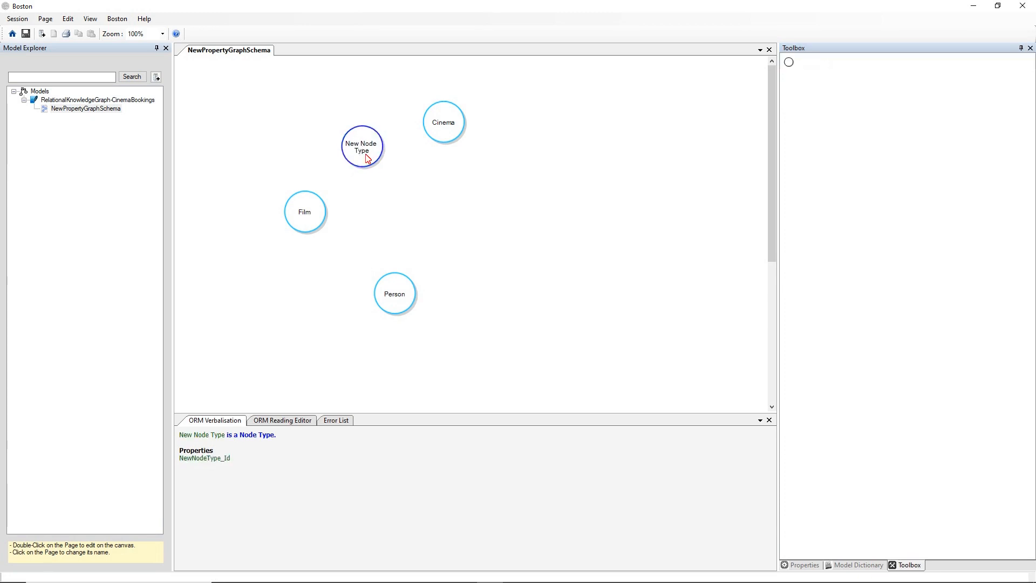
click(371, 162)
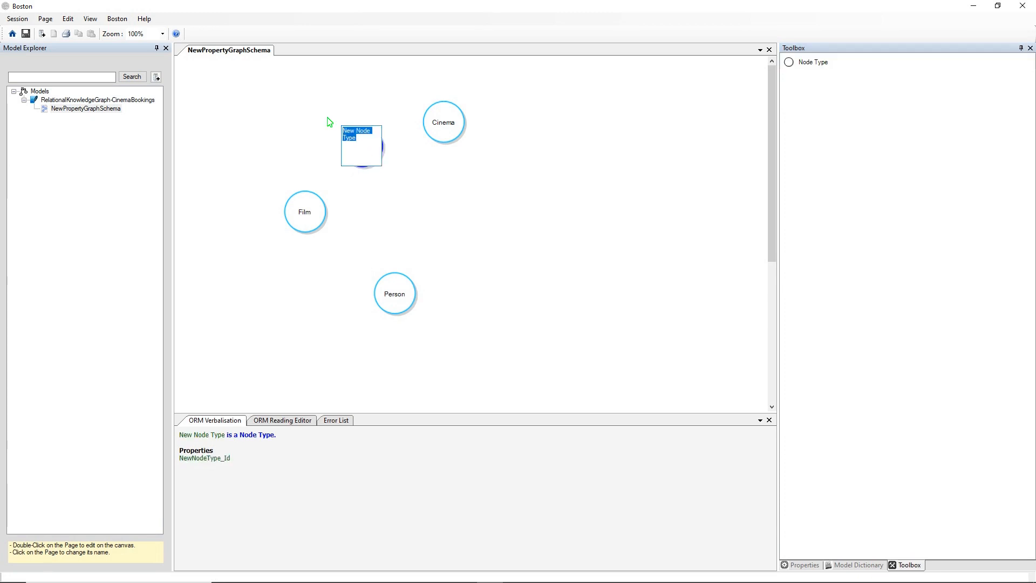
text(Session)
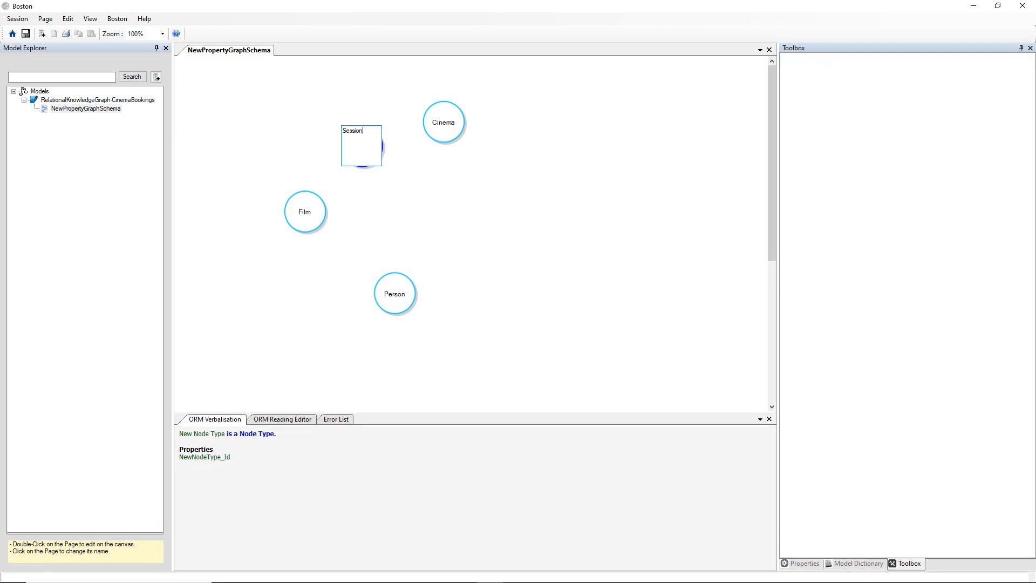
key(Return)
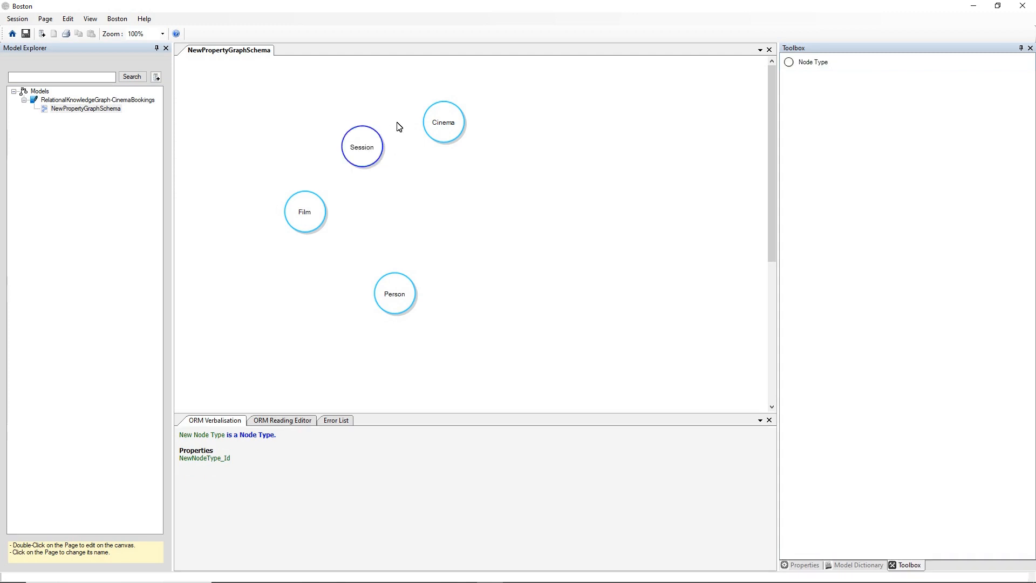
click(357, 148)
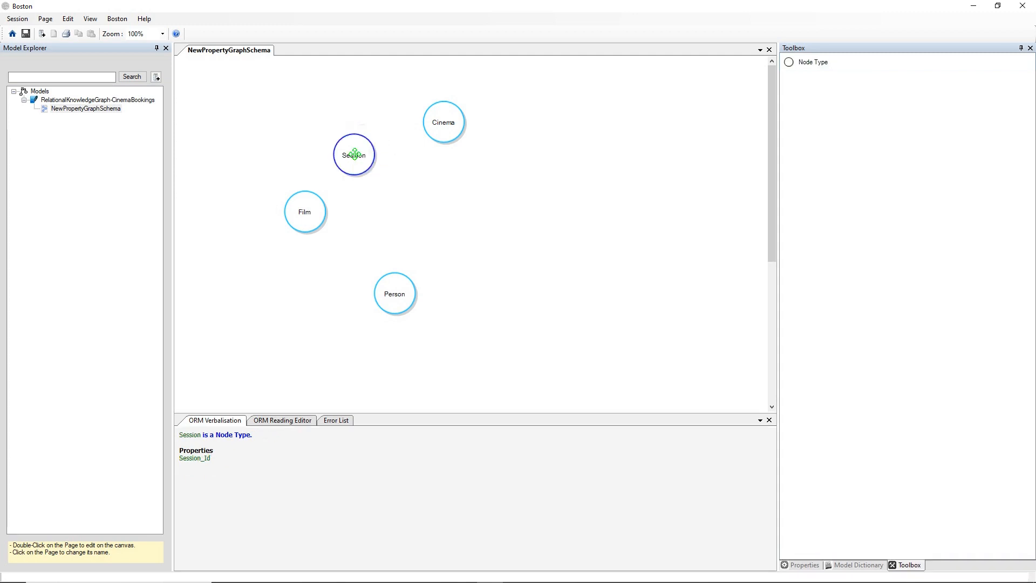
- Create a relationship from Session to Cinema and set its predicate to "is at"
drag(364, 148, 431, 133)
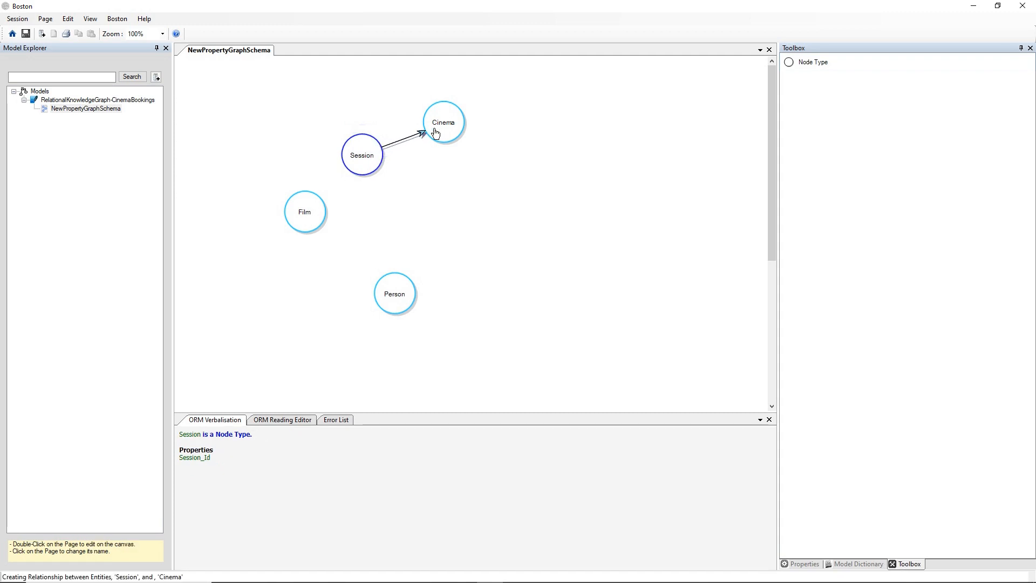
double_click(406, 142)
key(ctrl+a)
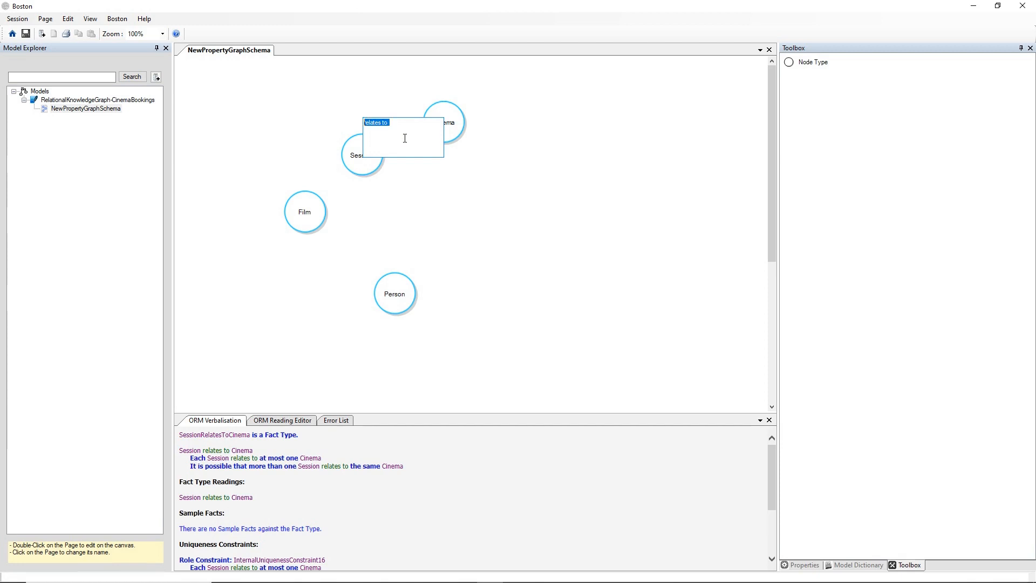
text(o)
key(Return)
click(415, 177)
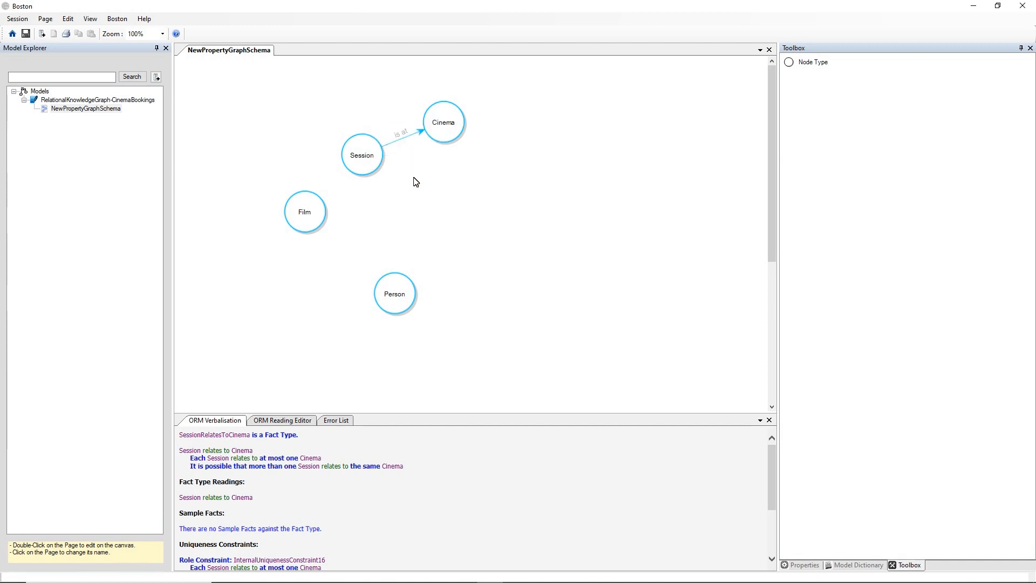
- Create a relationship from Session to Film and set its predicate to "is for"
drag(350, 171, 322, 195)
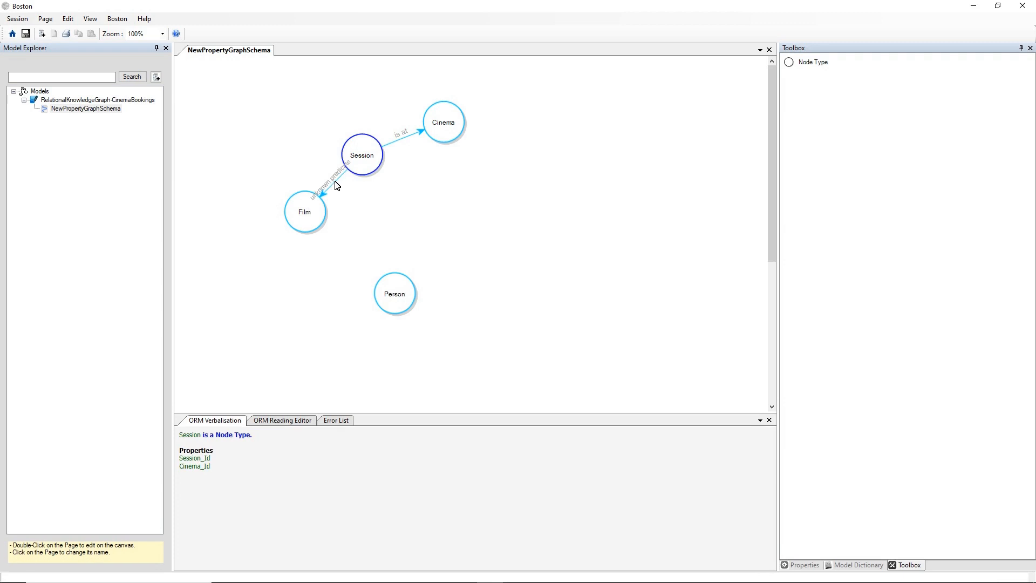
drag(332, 163, 270, 168)
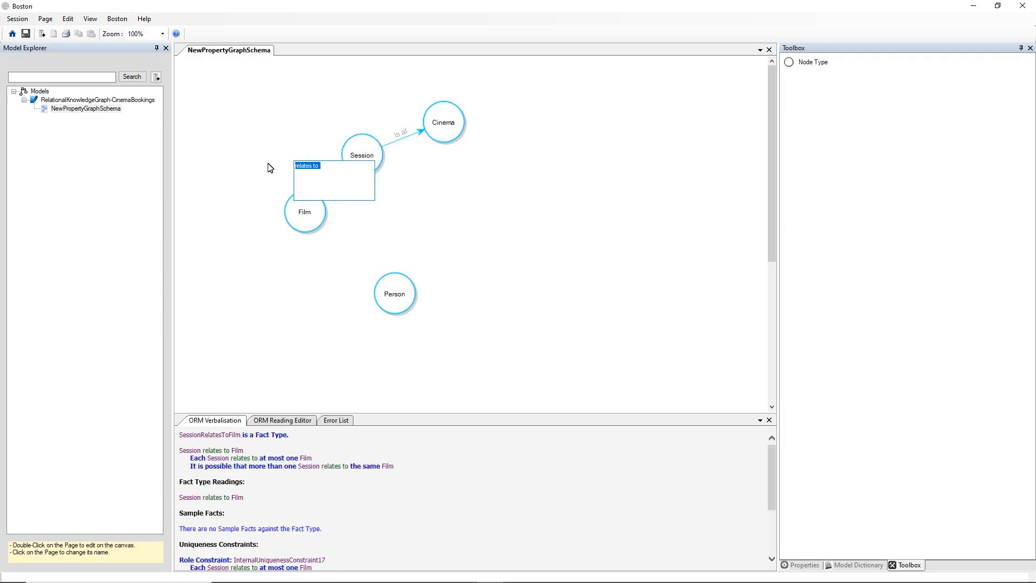
text(is for)
key(Return)
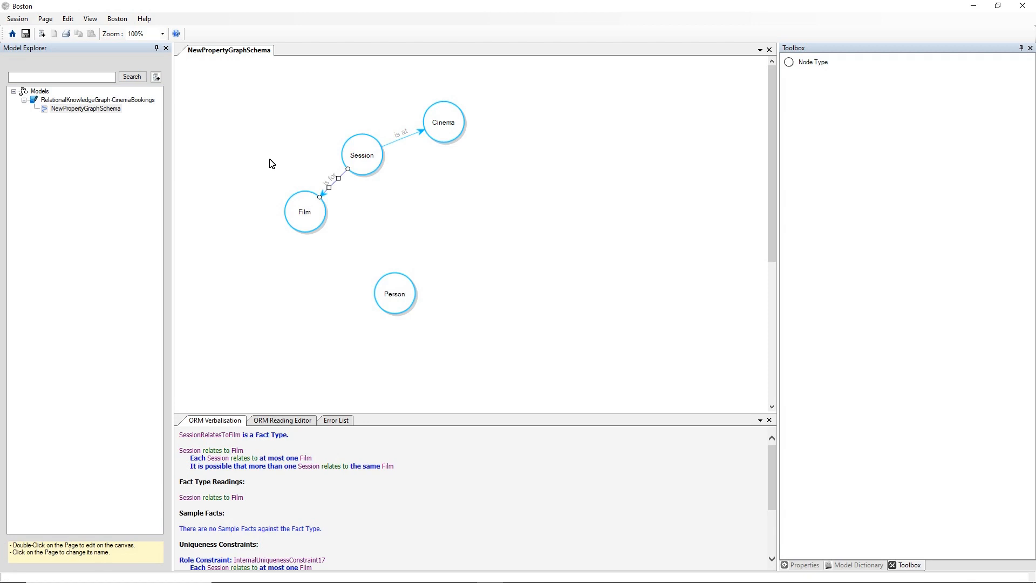
- Clear the reference mode of the Session node type in its properties
click(364, 154)
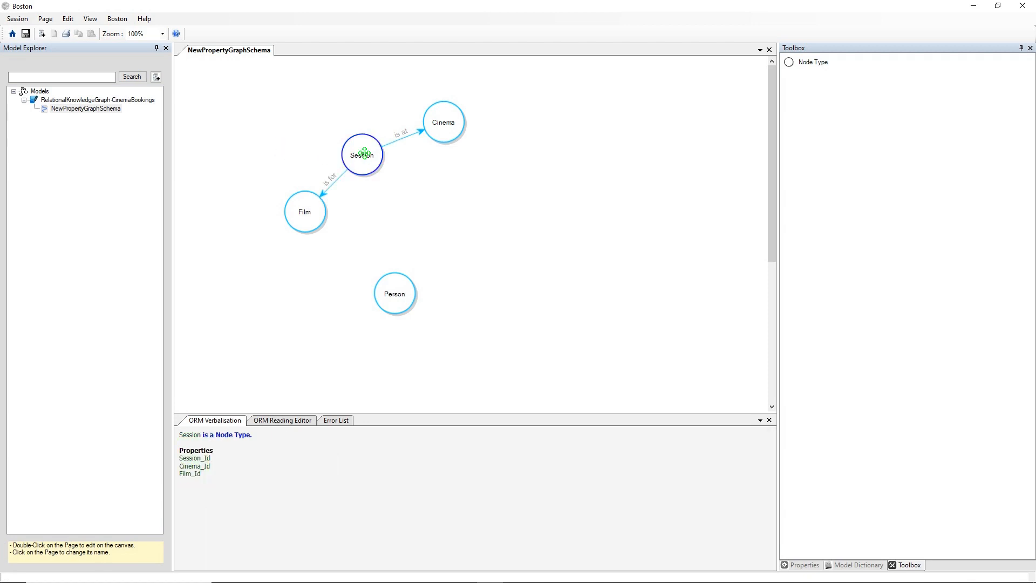
right_click(364, 154)
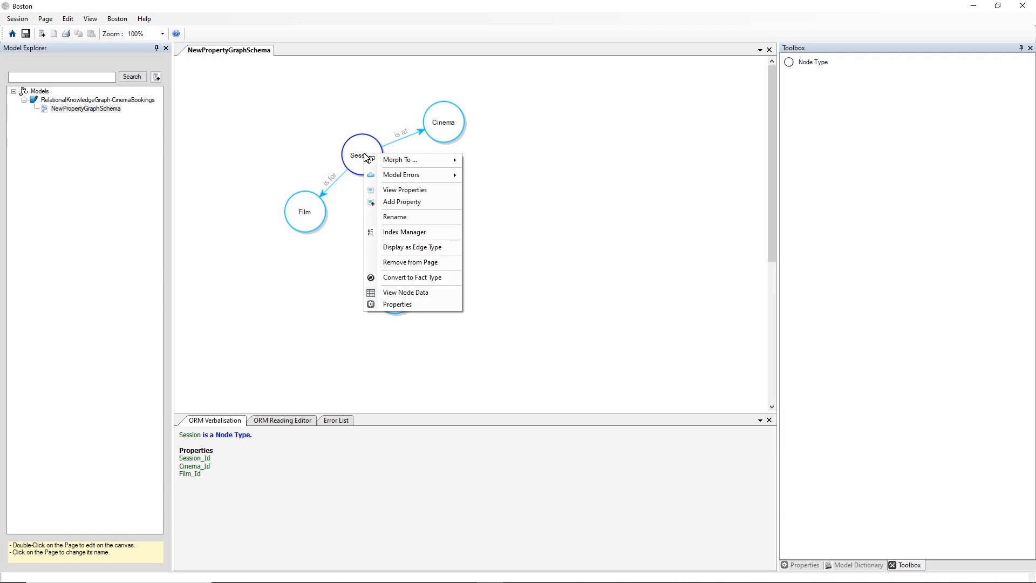
click(397, 305)
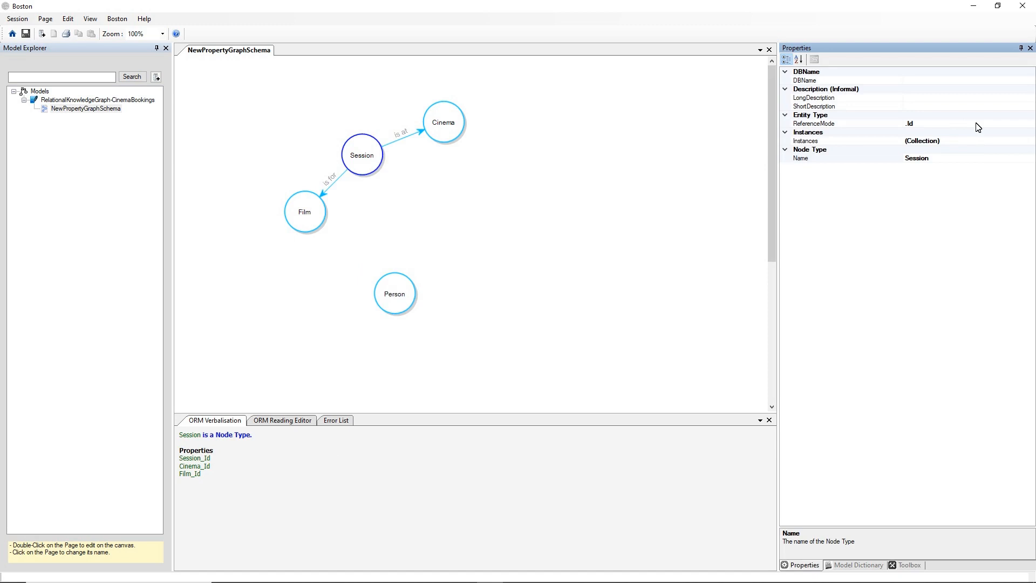
click(1031, 127)
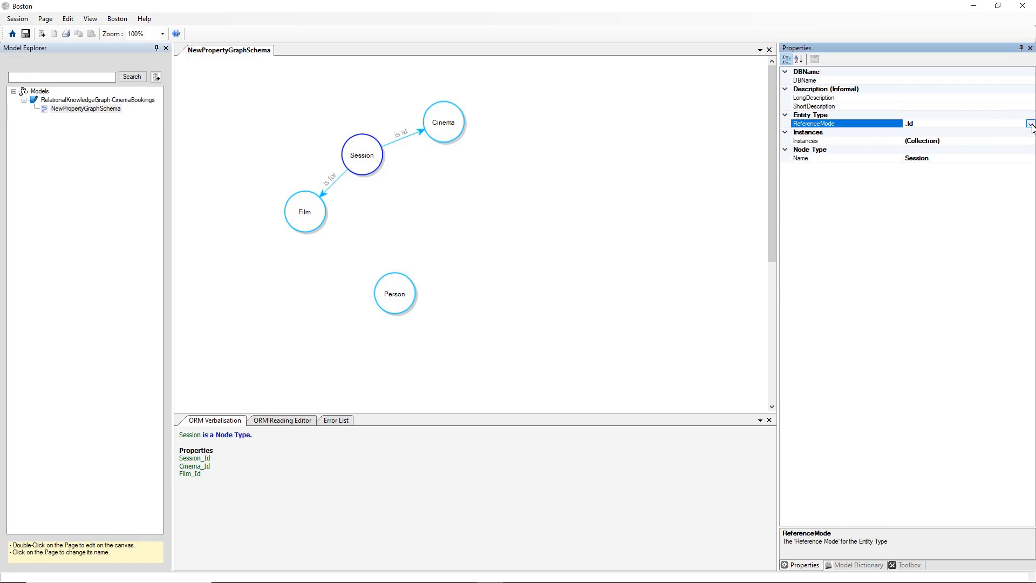
click(1031, 125)
click(904, 132)
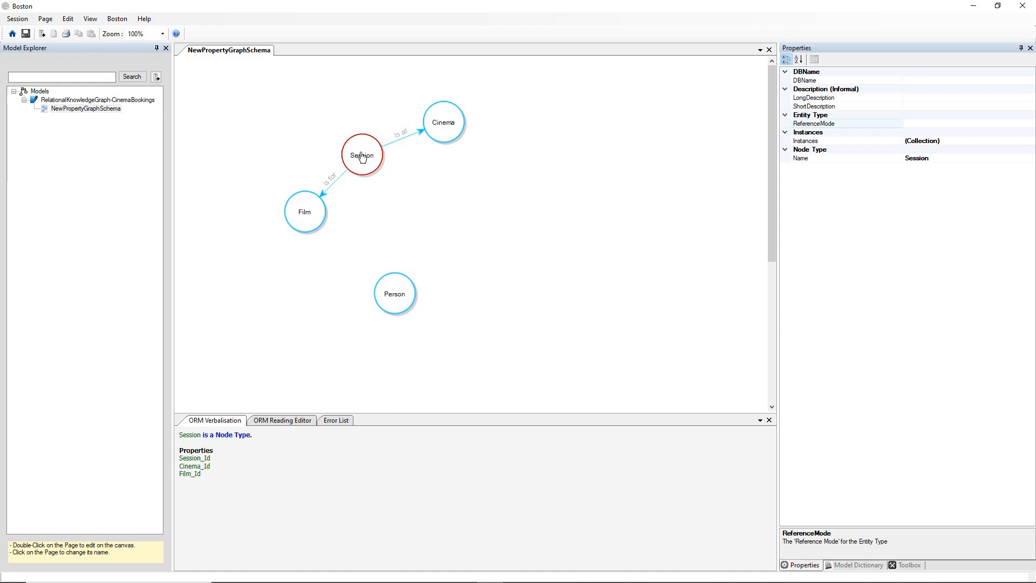
- Add a mandatory DateTime property of data type TemporalDateAndTime to the Session node type
drag(362, 153, 362, 146)
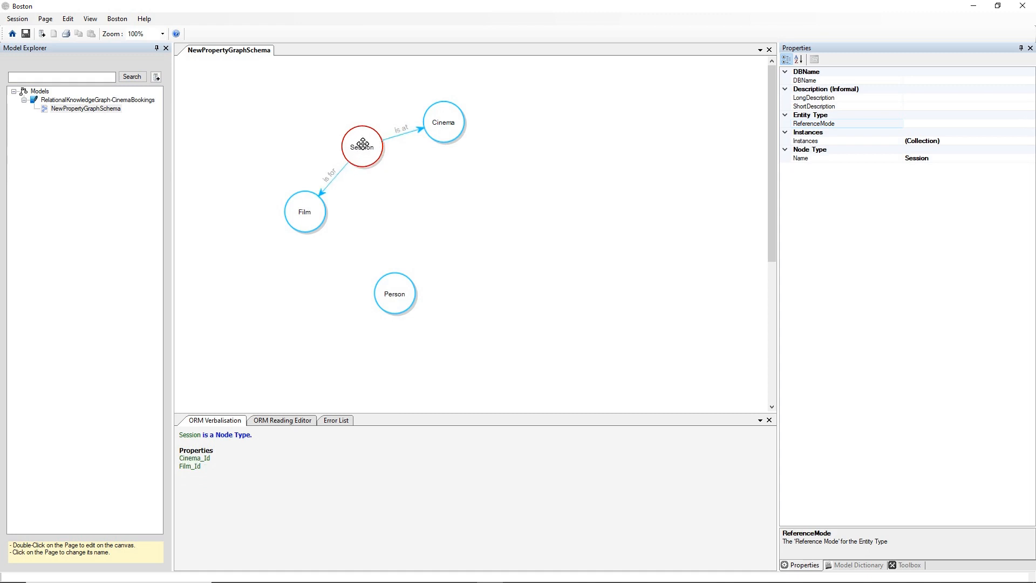
right_click(362, 145)
click(377, 195)
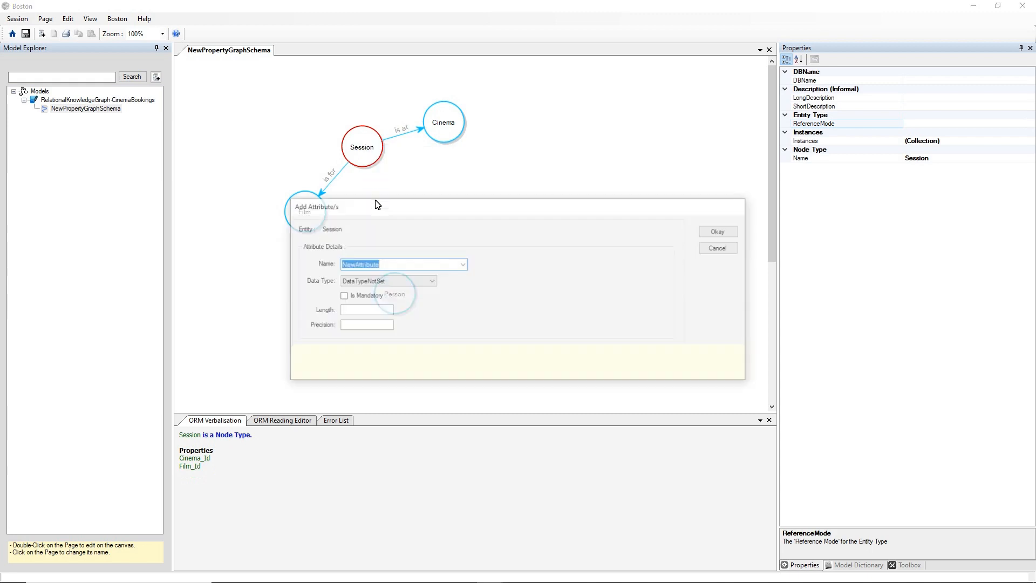
text(DateTime)
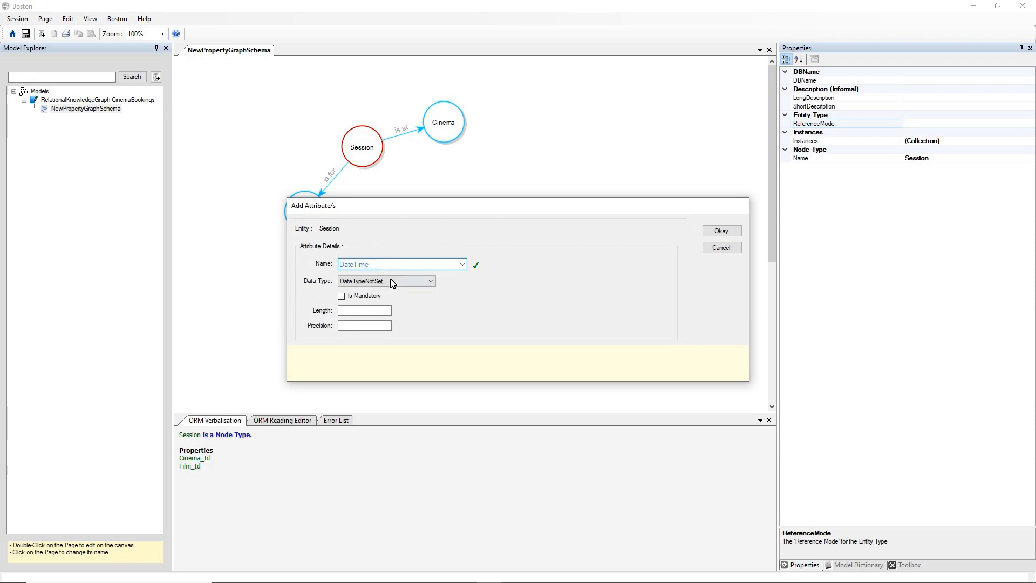
click(392, 281)
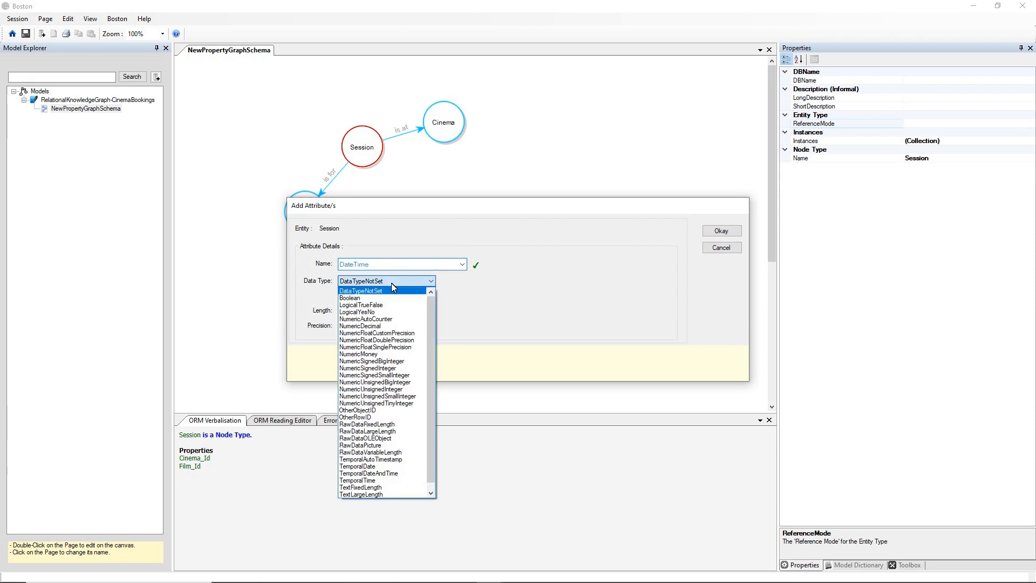
click(389, 474)
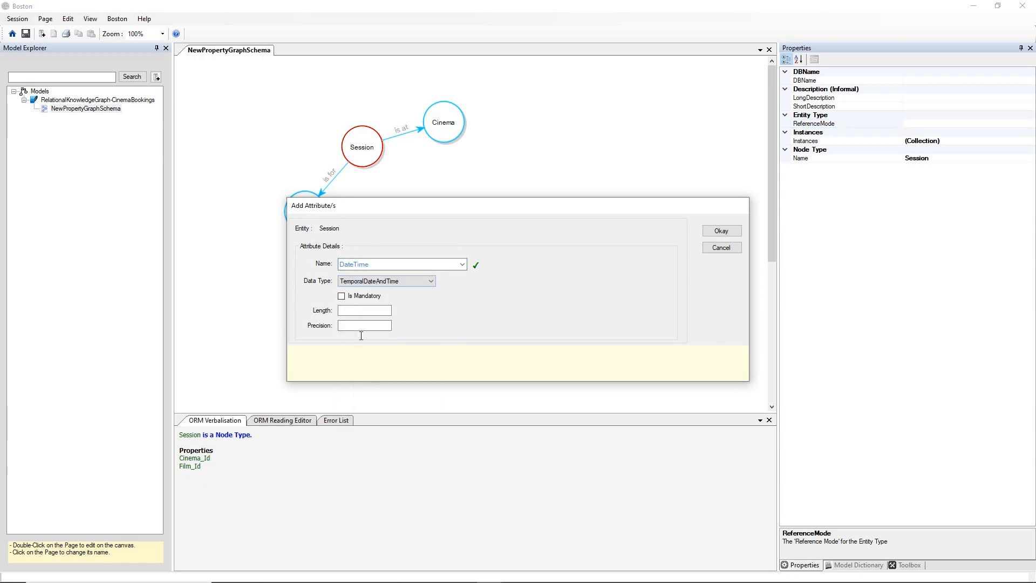
click(342, 297)
click(723, 232)
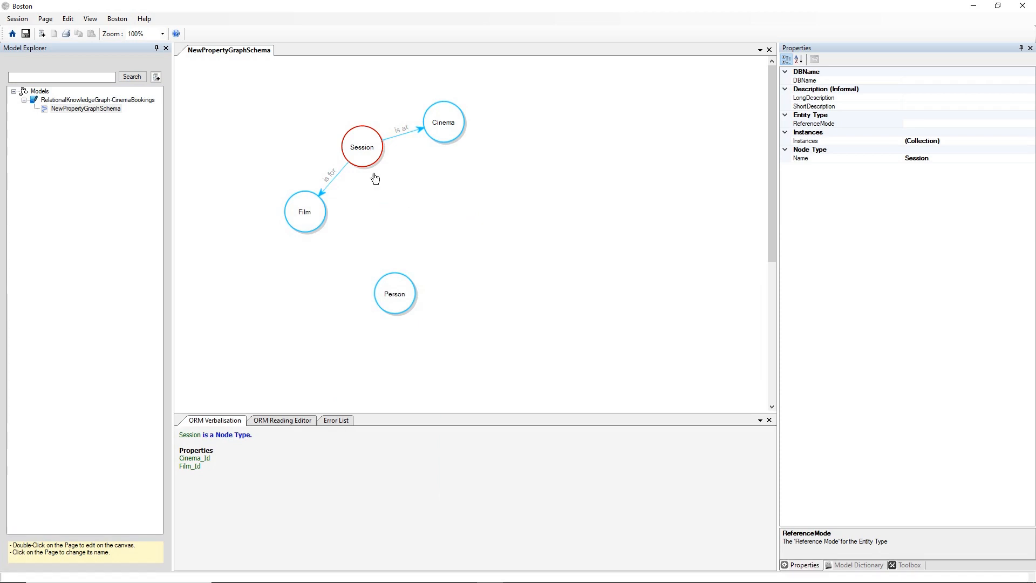
- Add a constraint named Session_PK to the Session node type and set its type to Primary
right_click(367, 152)
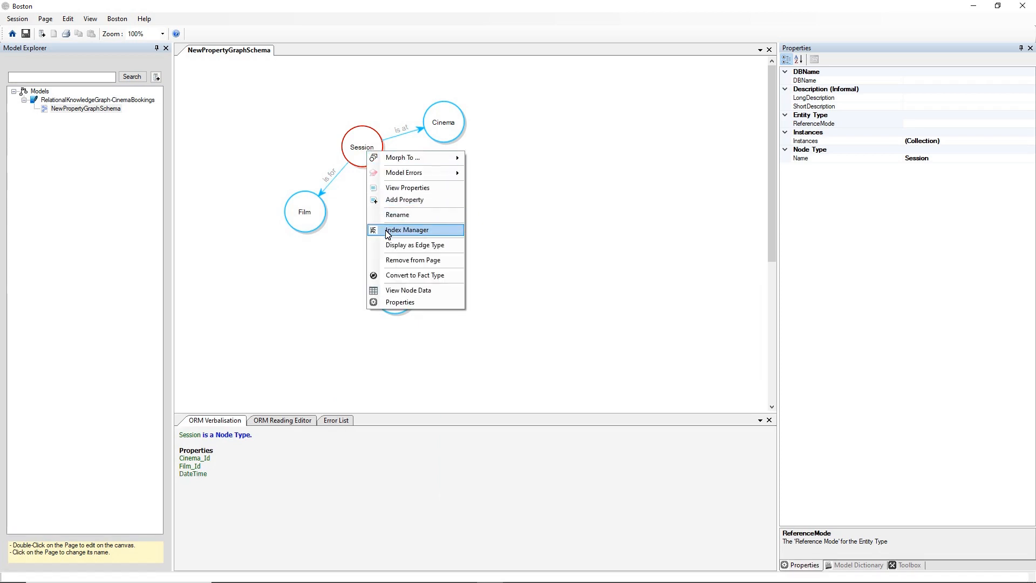
click(370, 230)
click(364, 229)
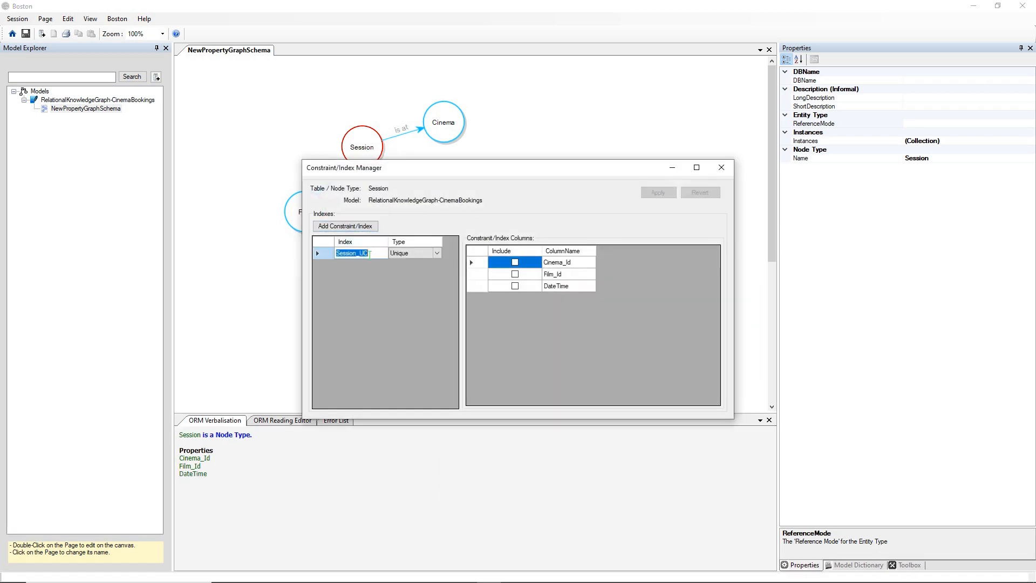
click(372, 253)
key(BackSpace)
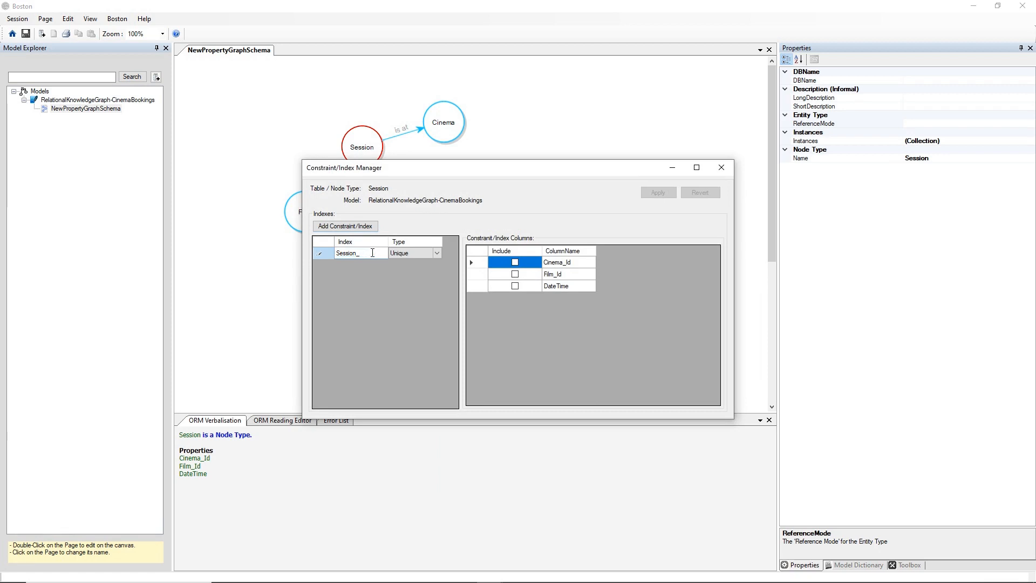
text(PK)
click(399, 253)
click(436, 254)
click(430, 267)
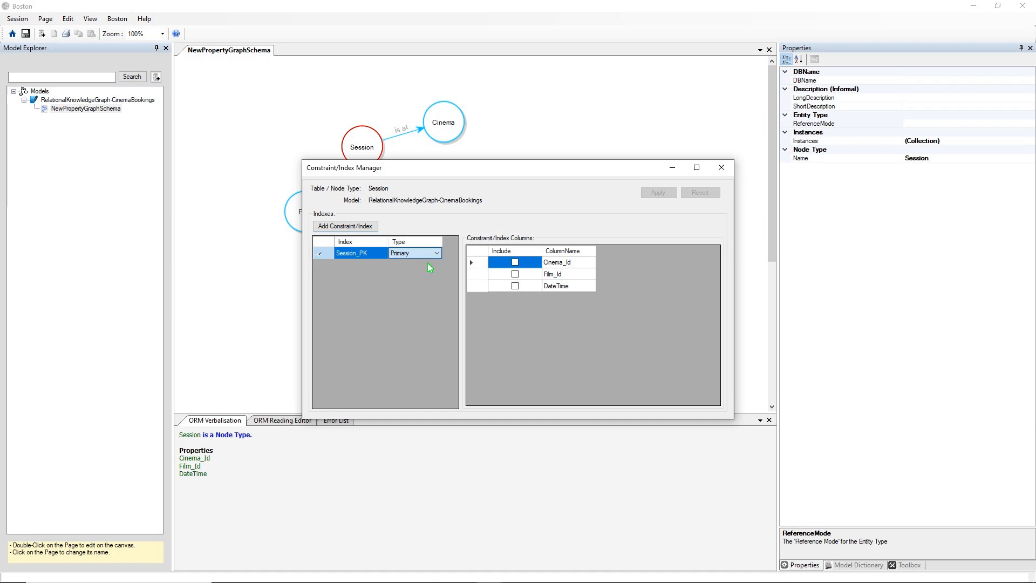
- Include Cinema_Id, Film_Id and DateTime in the Session_PK constraint, apply it and close the constraint manager
click(509, 262)
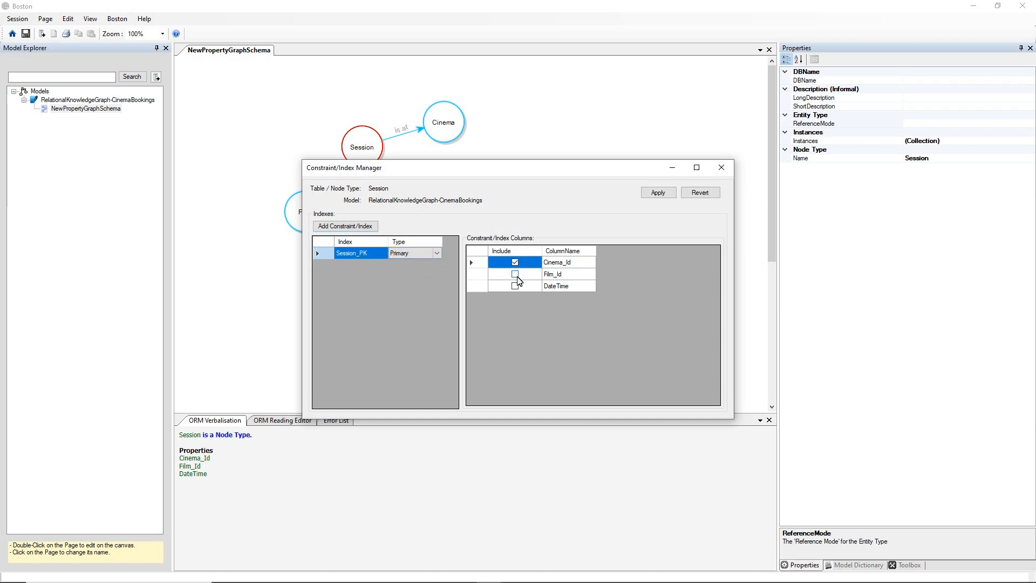
click(516, 275)
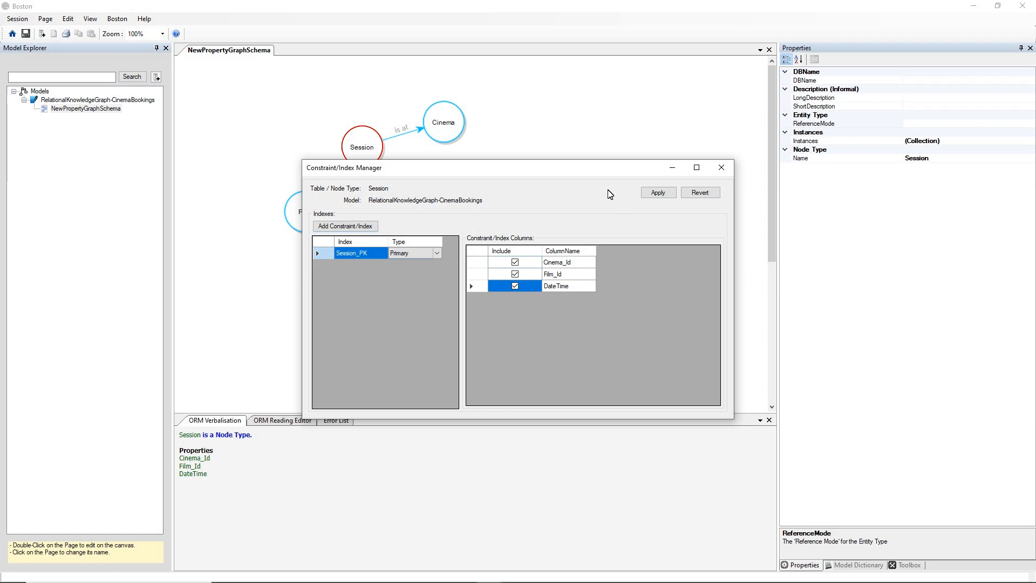
click(653, 196)
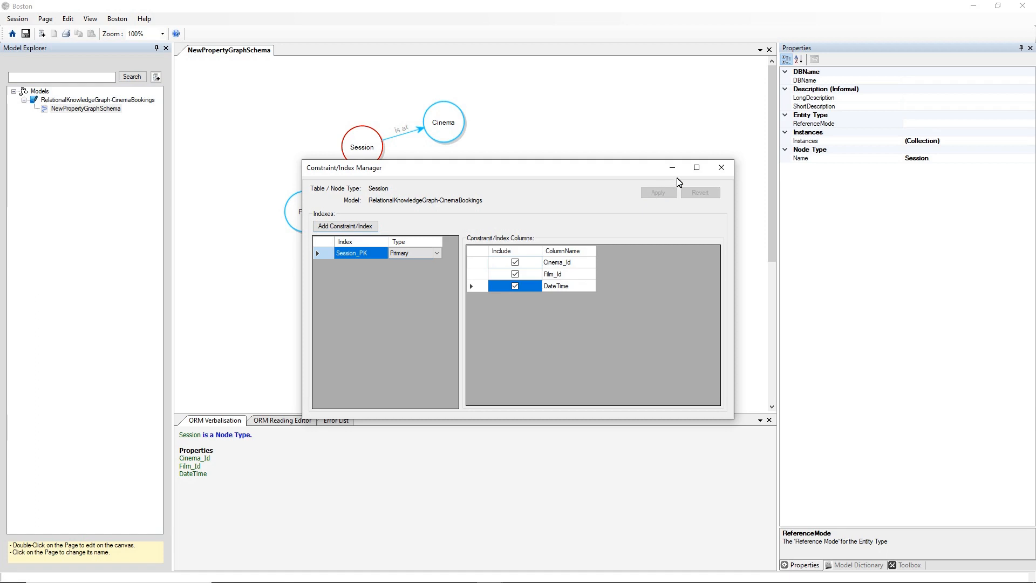
click(722, 167)
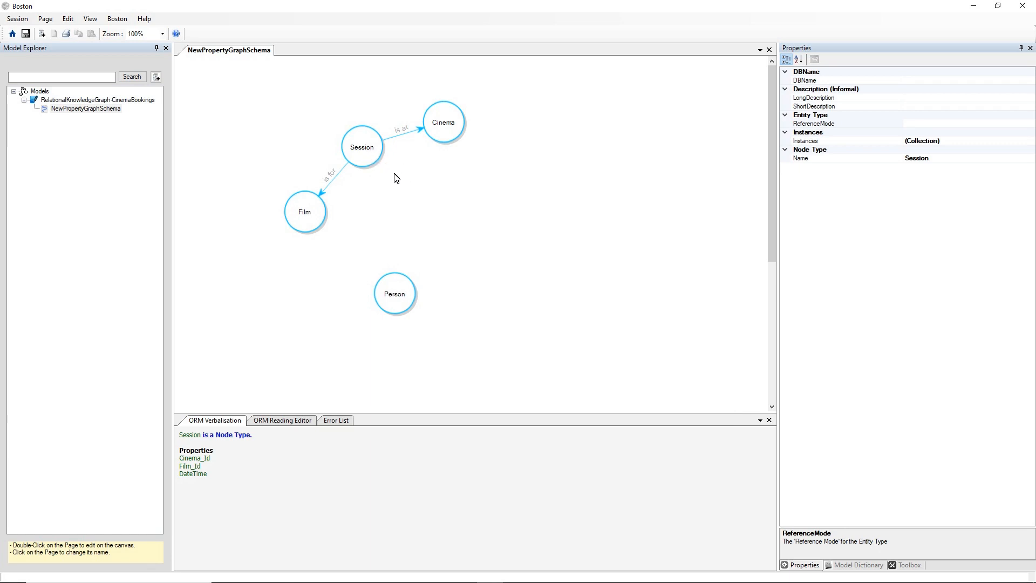
- Convert the Session node type to a Fact Type and shift its node slightly away from Person
right_click(367, 153)
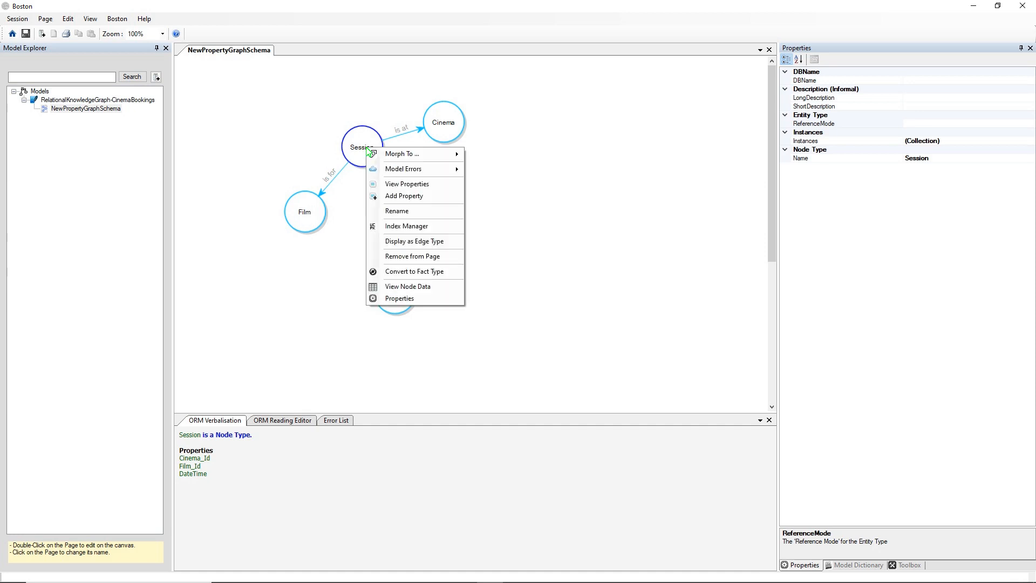
click(395, 275)
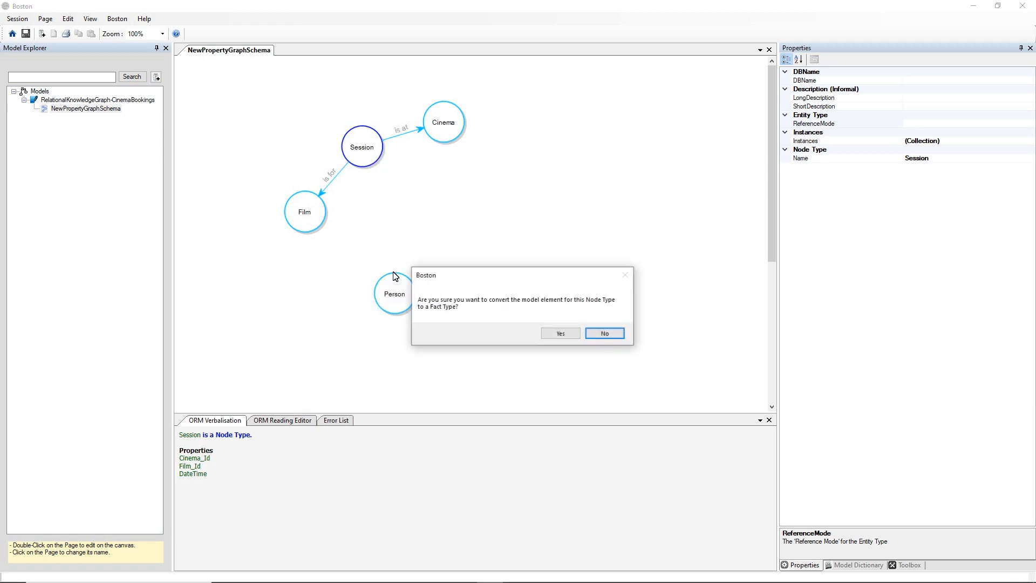
click(560, 334)
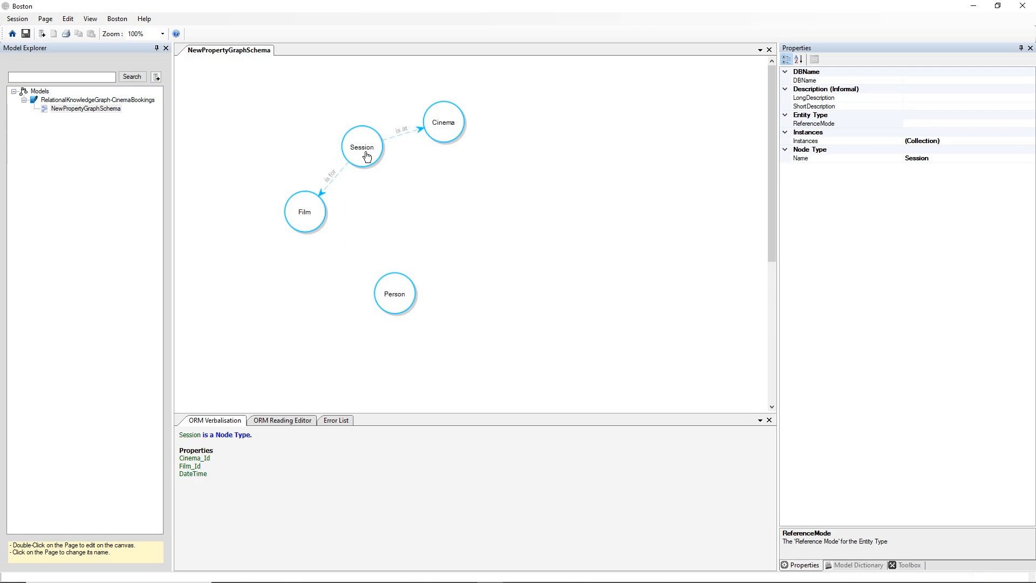
drag(363, 156, 355, 148)
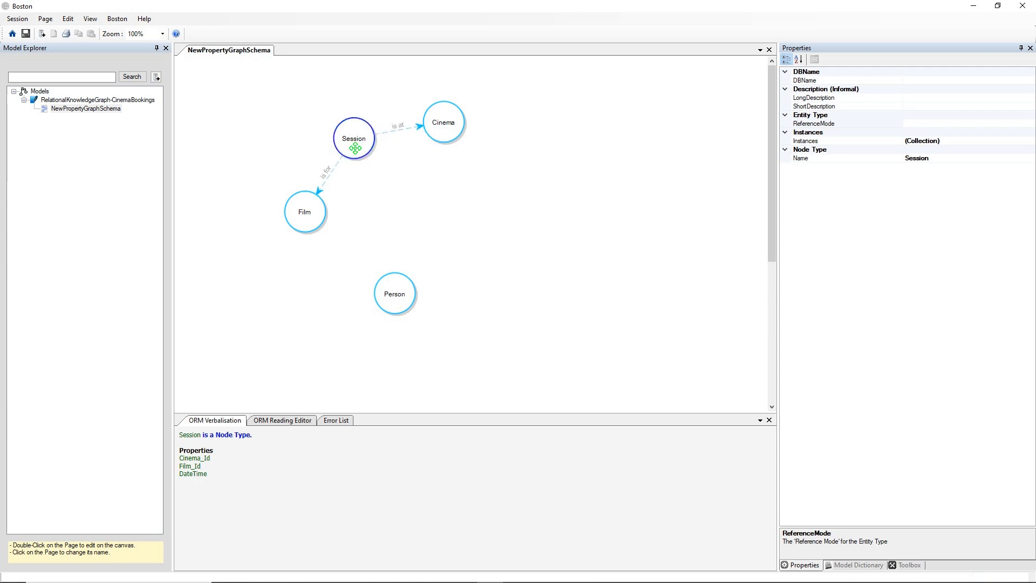
click(398, 181)
- Add a new node type to the free area beside Cinema and name it Row
right_click(446, 180)
mouse_move(466, 185)
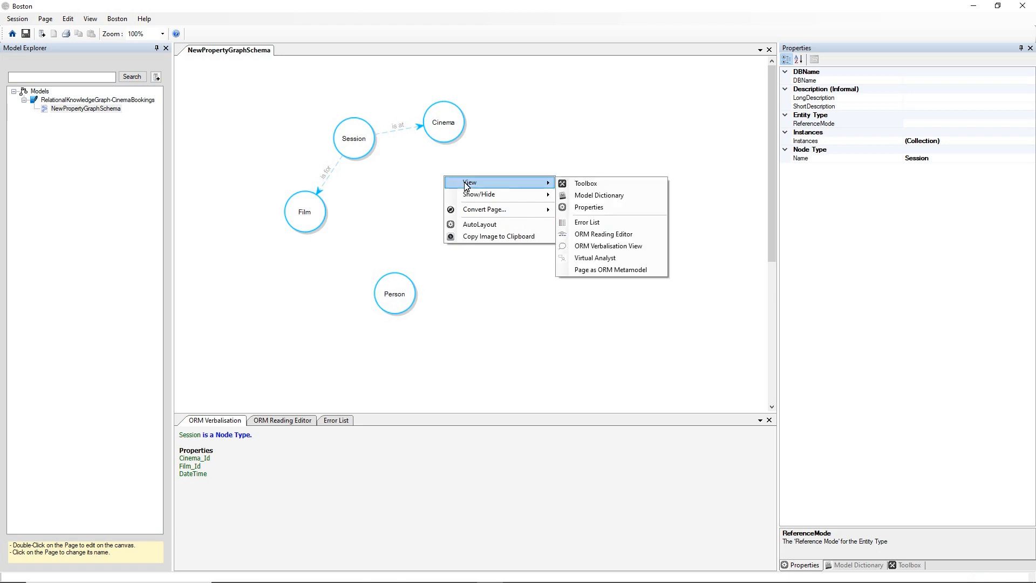
right_click(518, 158)
right_click(518, 158)
mouse_move(539, 164)
click(655, 165)
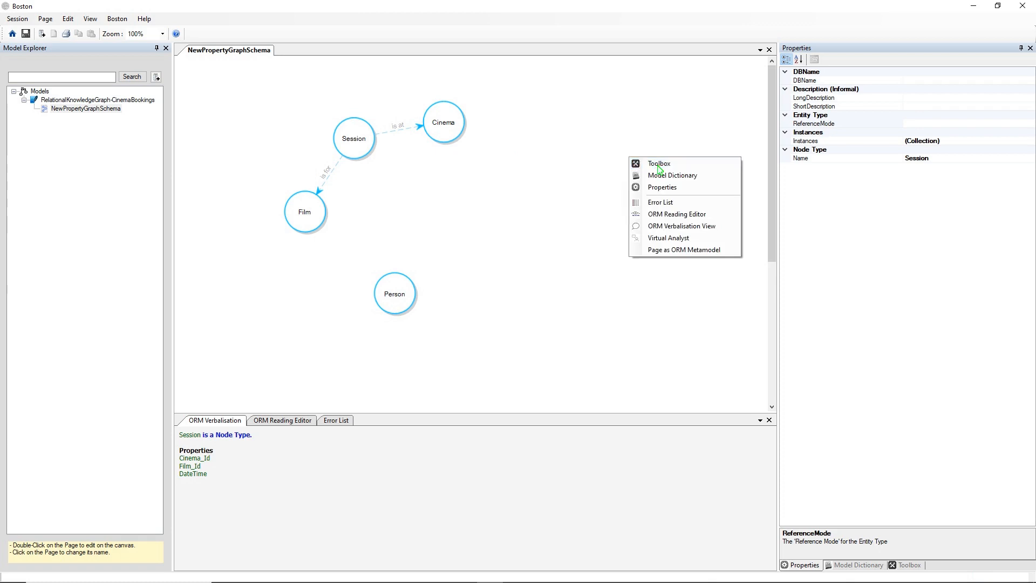
click(788, 62)
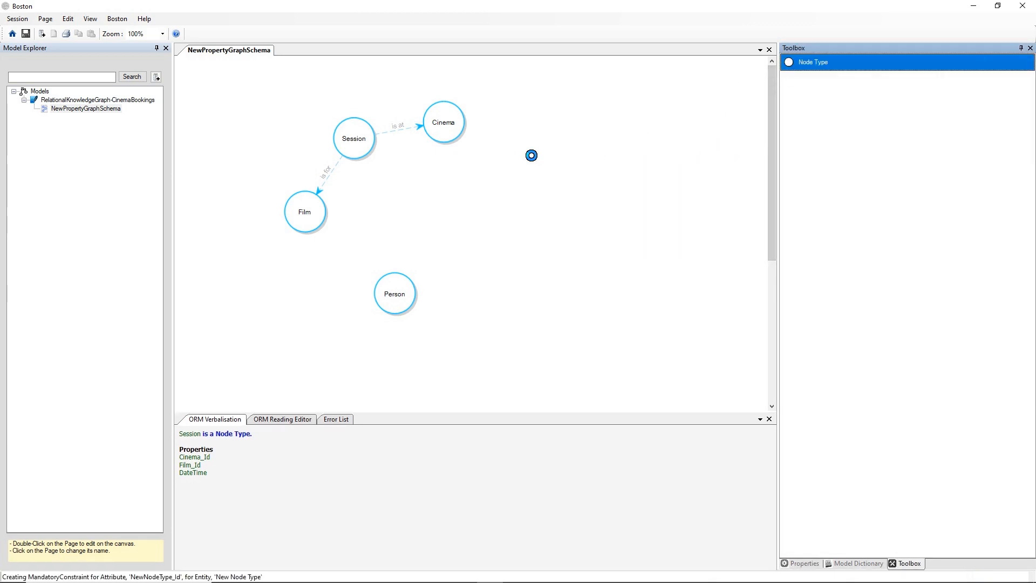
click(551, 182)
double_click(551, 182)
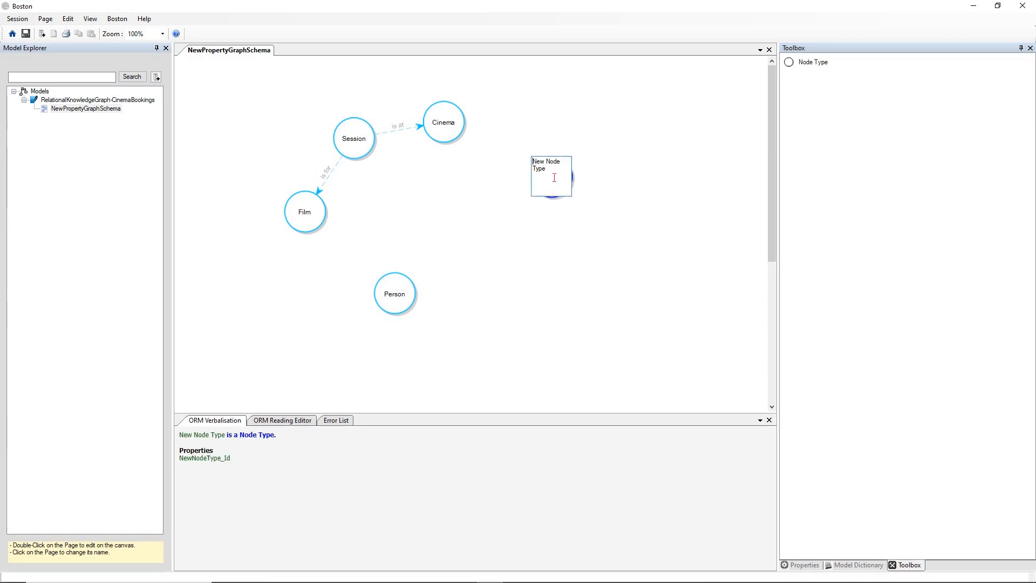
text(Row)
key(Return)
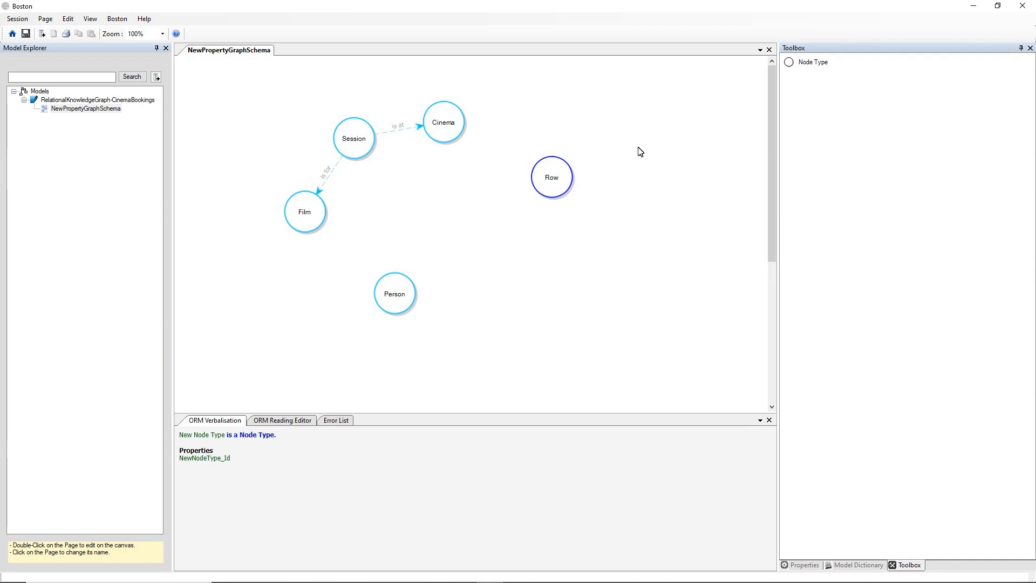
- Add a mandatory RowNr property of data type NumericUnsignedSmallInteger to the Row node type
right_click(550, 174)
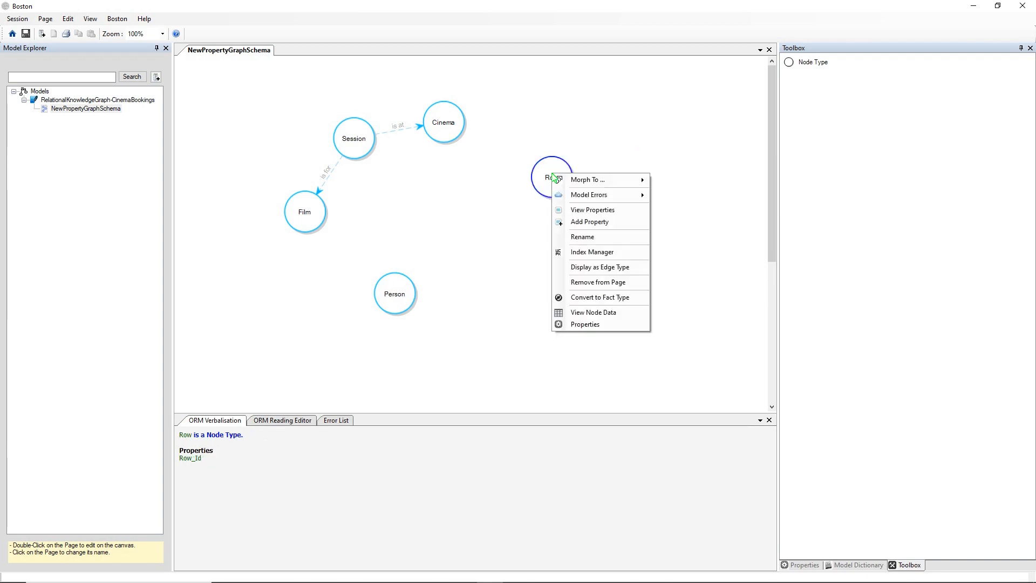
click(581, 223)
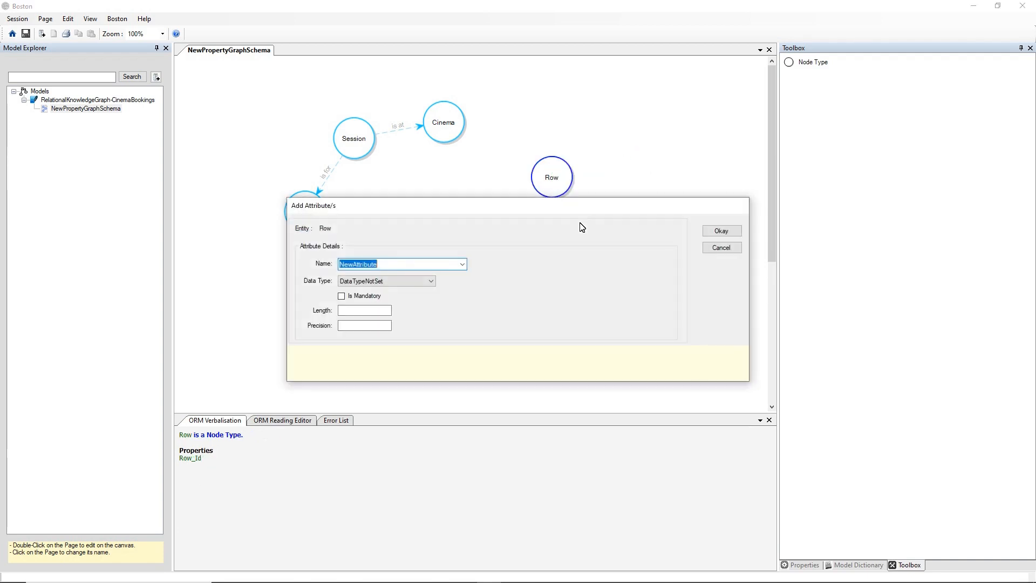
text(RowNr)
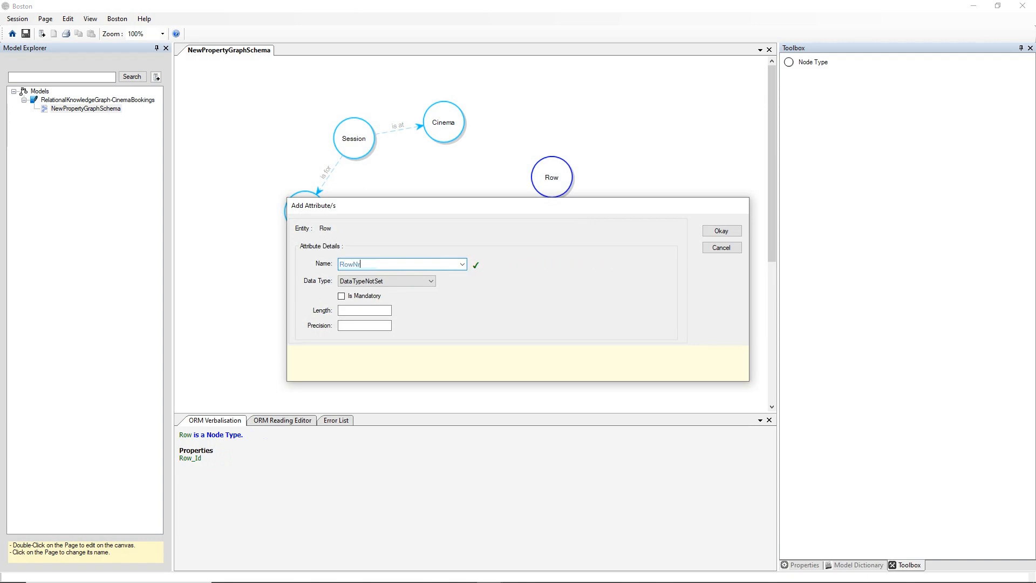
click(424, 282)
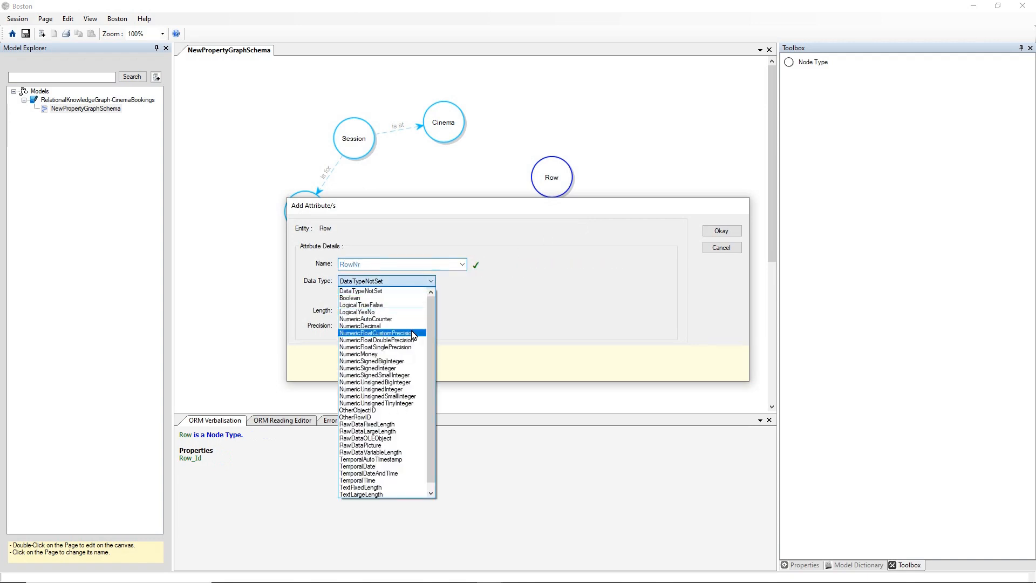
click(395, 396)
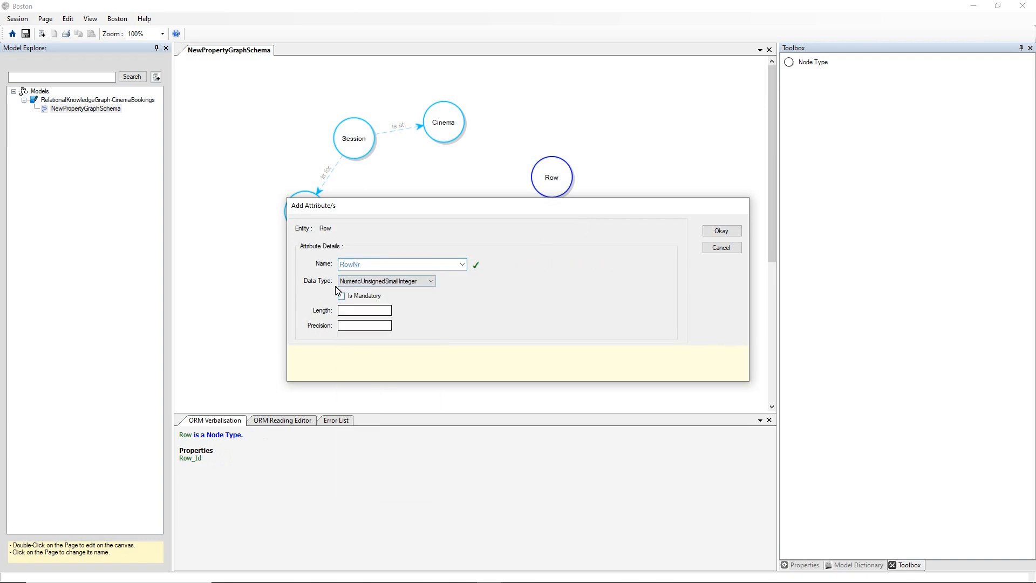
click(341, 297)
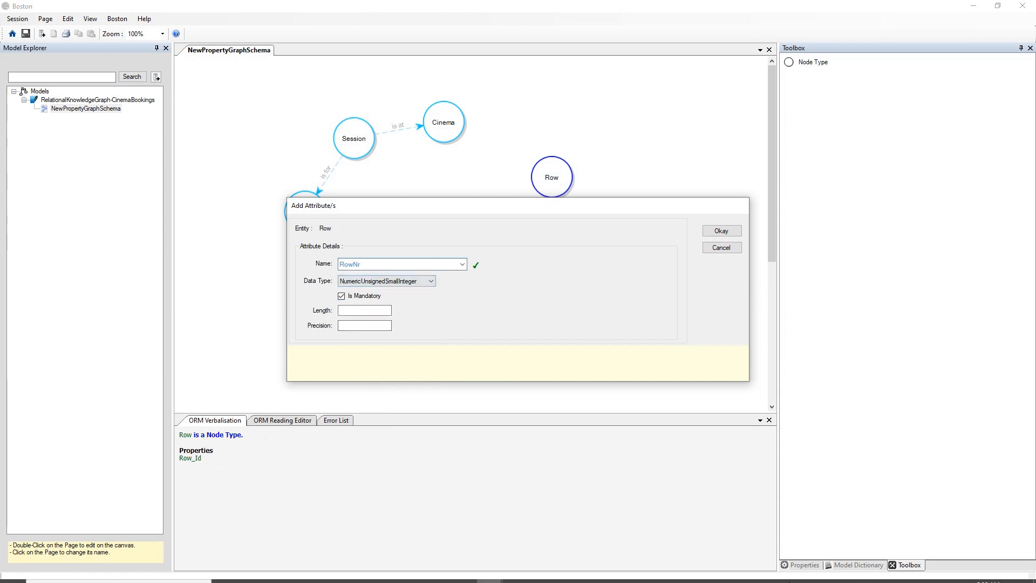
click(714, 229)
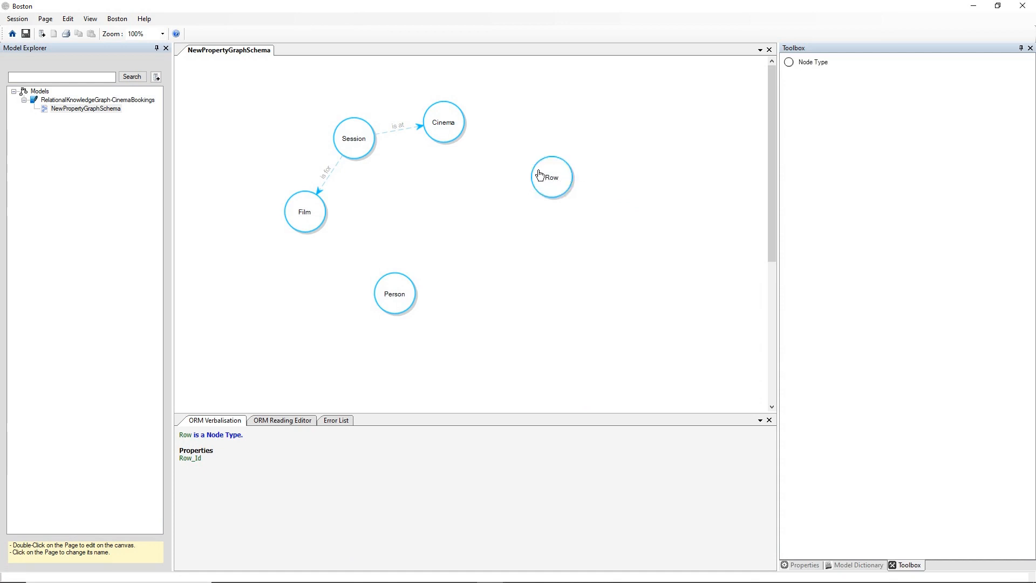
- Create a relationship from Row to Cinema with the predicate "is in" and move Row slightly closer to Cinema
drag(510, 162, 462, 132)
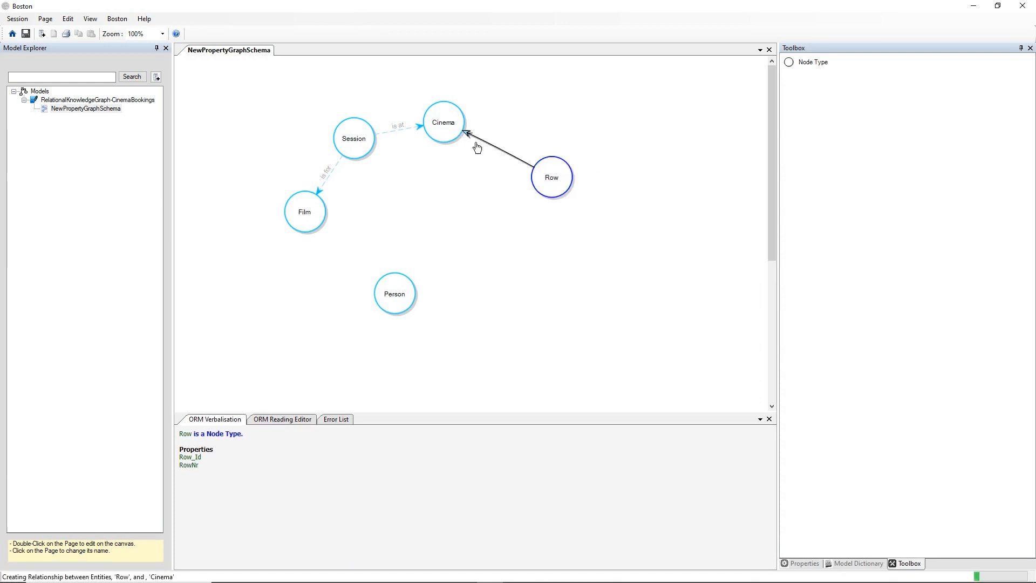
double_click(506, 155)
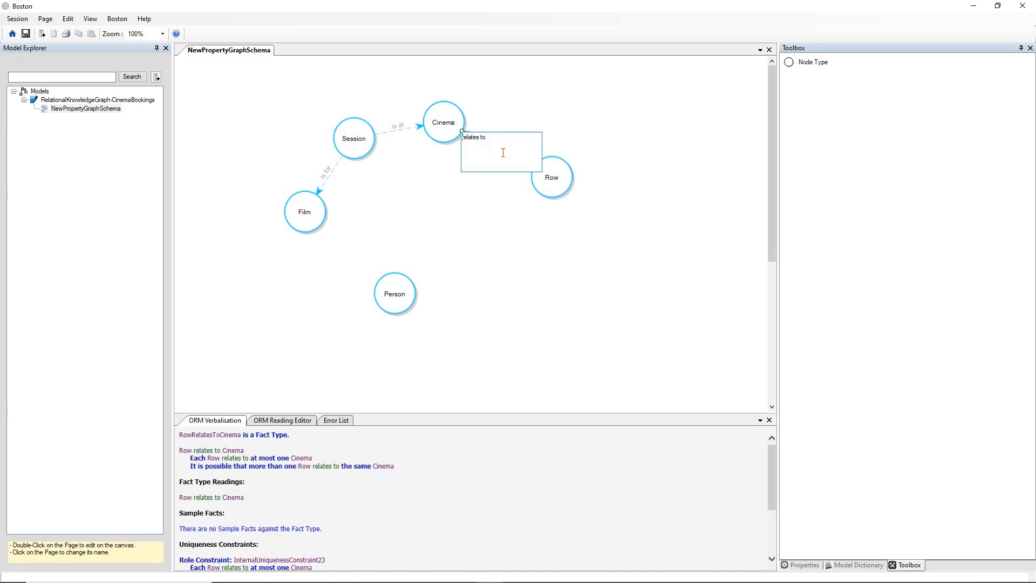
drag(505, 143, 436, 145)
text(is in)
key(Return)
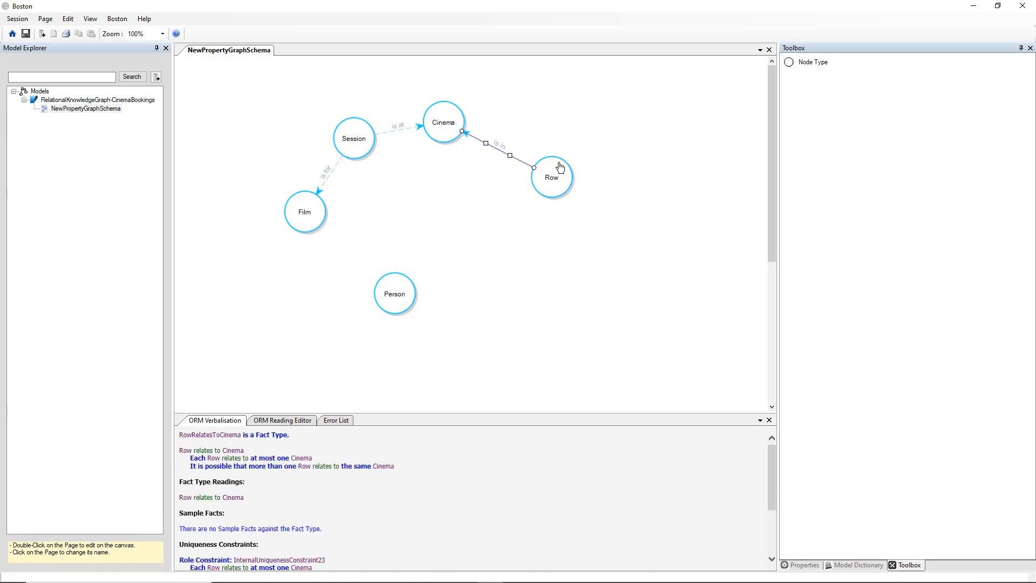
drag(546, 173, 533, 176)
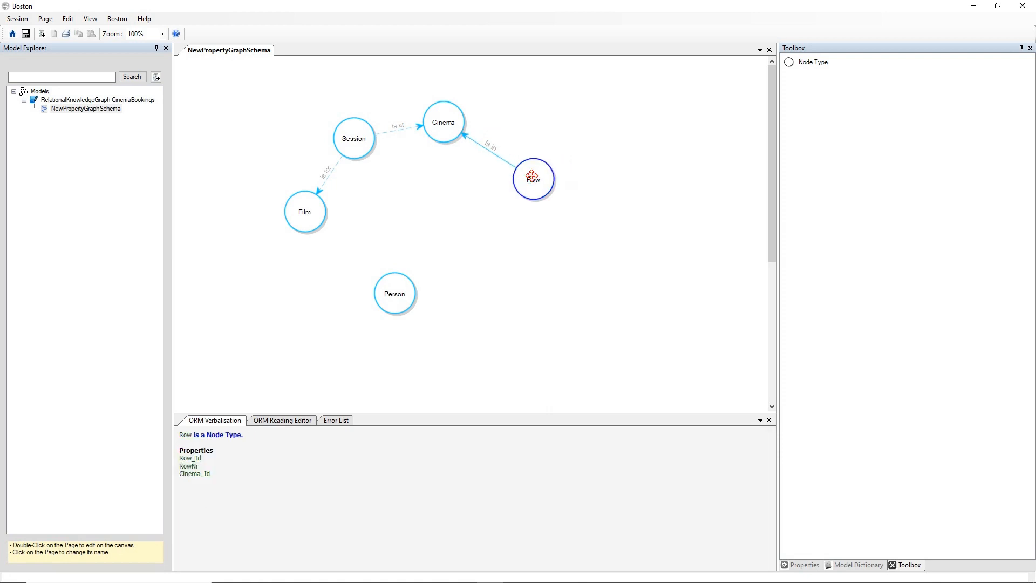
- Clear the reference mode of the Row node type in its properties
right_click(532, 177)
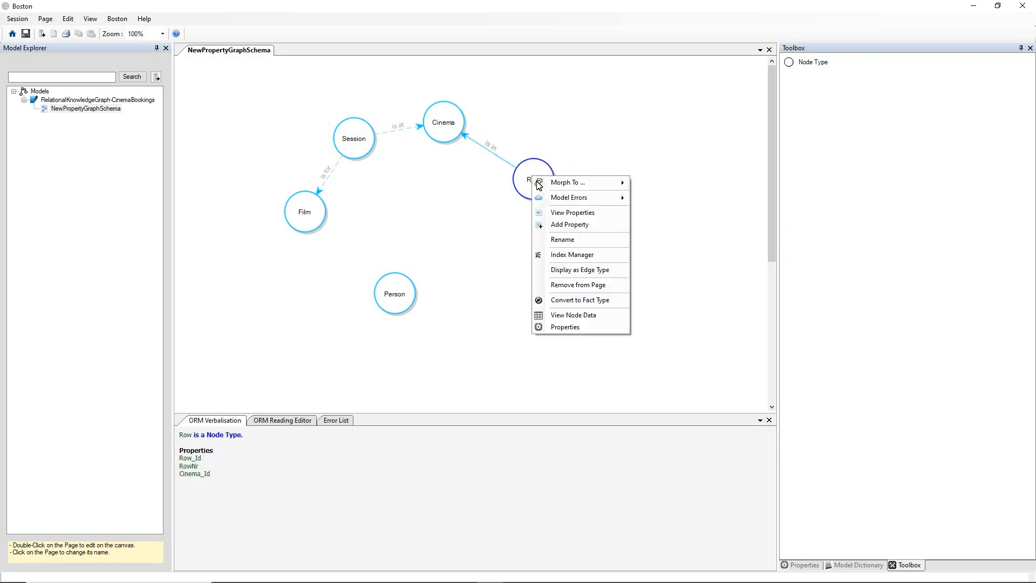
click(570, 328)
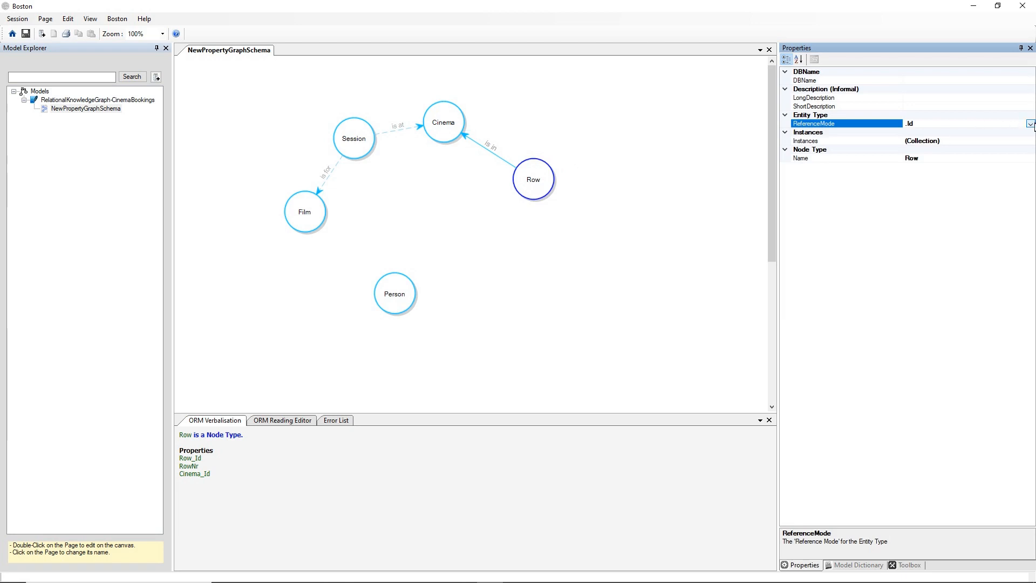
click(1030, 126)
click(996, 135)
- Add a constraint named Row_PK to the Row node type and set its type to Primary
right_click(533, 183)
click(548, 259)
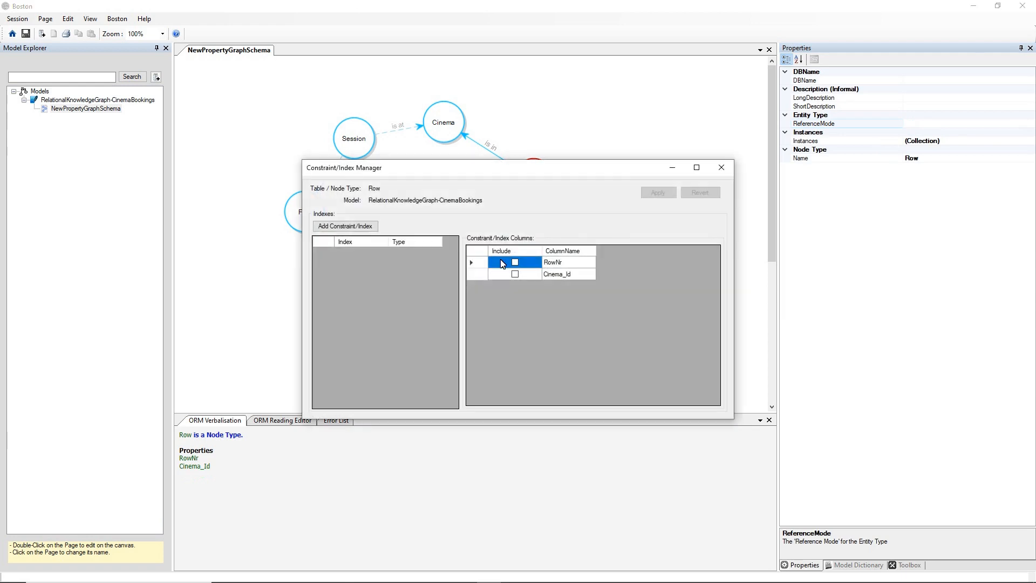
click(357, 226)
click(374, 249)
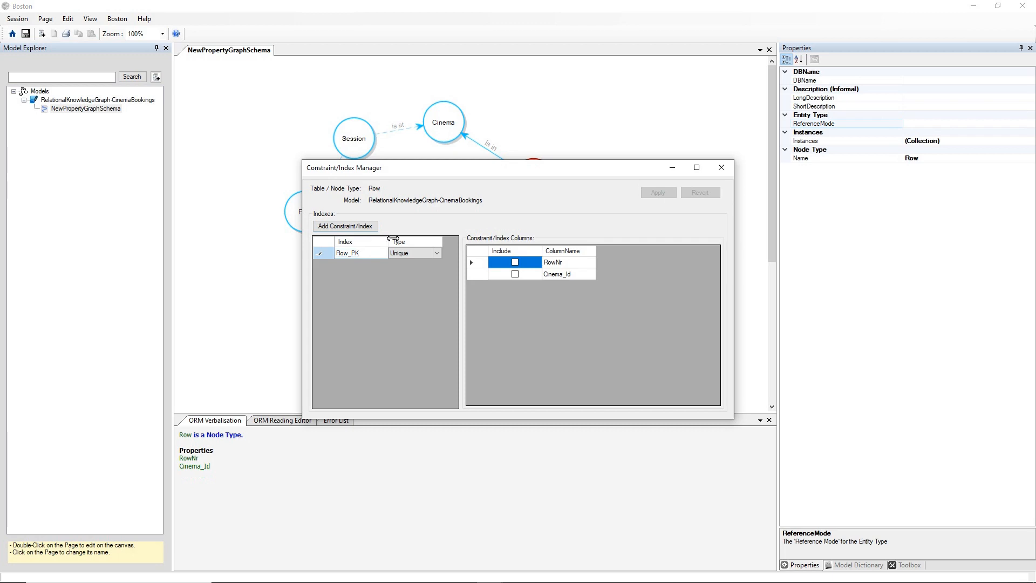
key(Return)
click(435, 253)
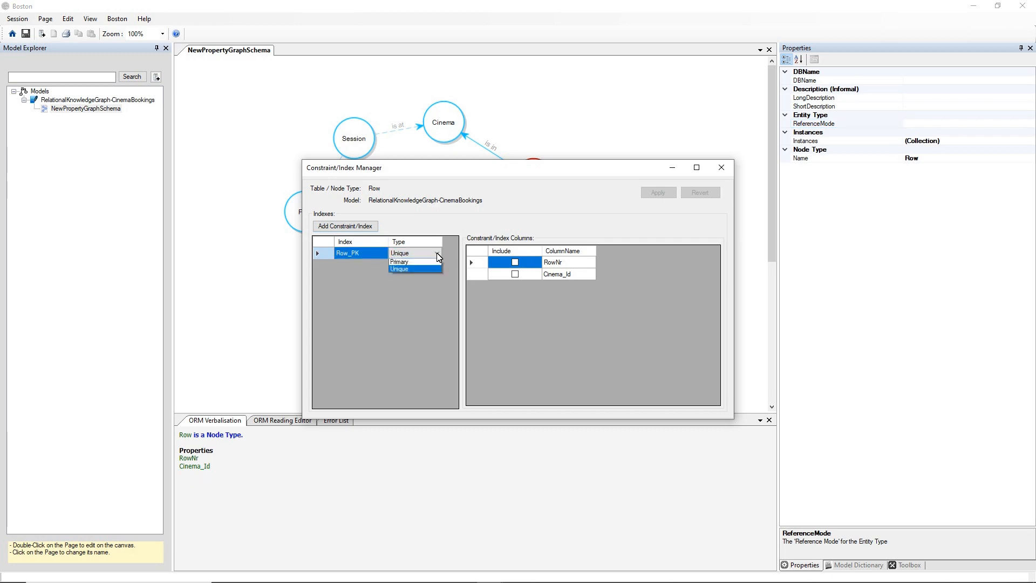
click(413, 266)
- Include RowNr and Cinema_Id in the Row_PK constraint, apply it, and move the Row node type slightly closer to Cinema
click(515, 262)
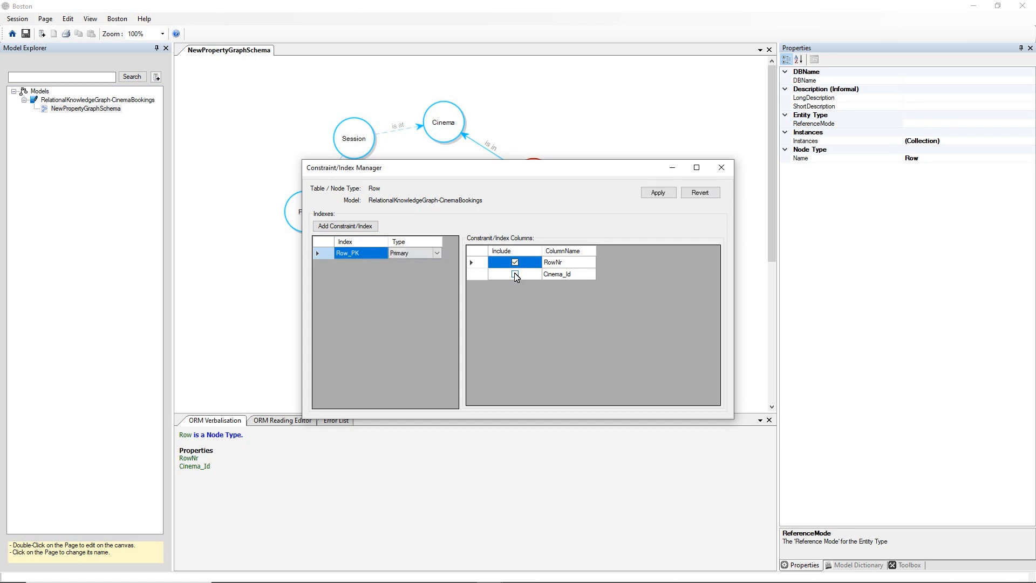
click(515, 274)
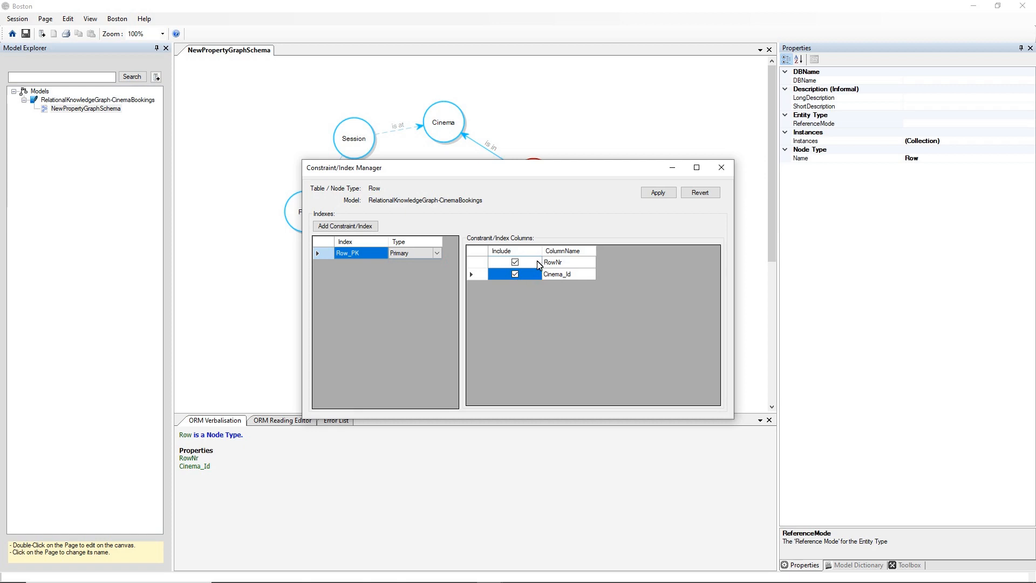
click(656, 197)
click(722, 167)
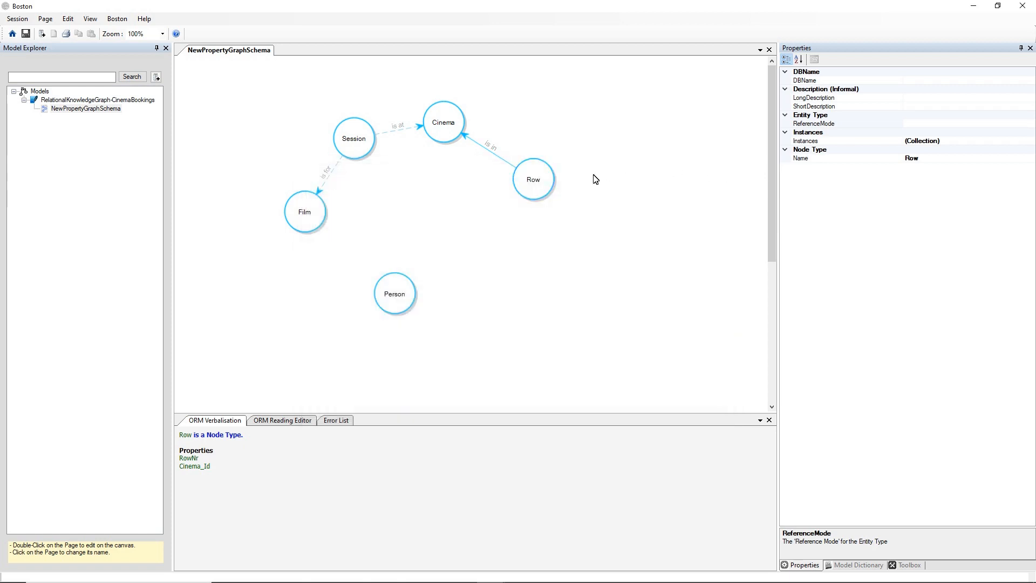
drag(535, 178, 526, 177)
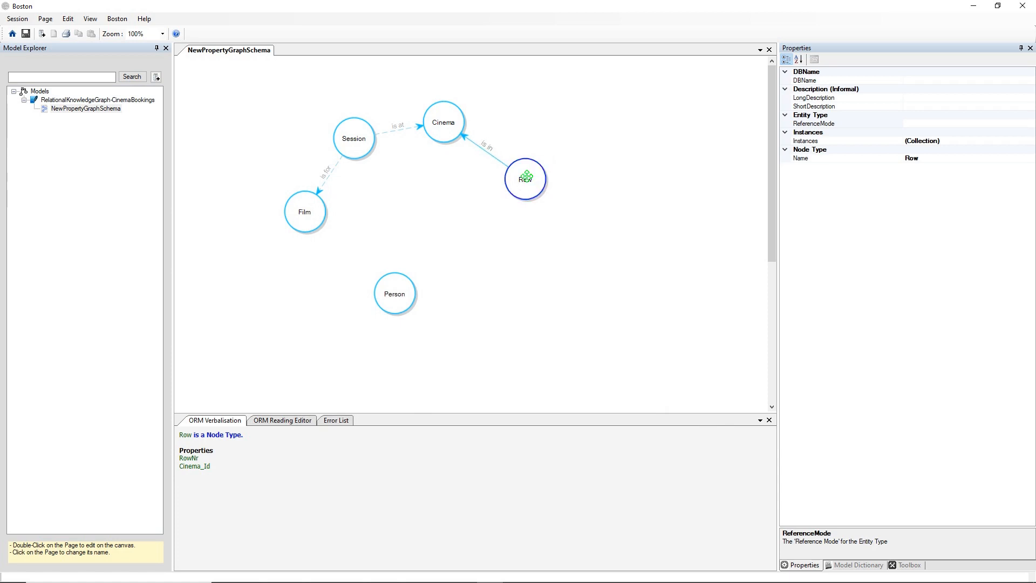
- Add a new node type named Seat to the diagram, below Row
right_click(514, 222)
mouse_move(609, 227)
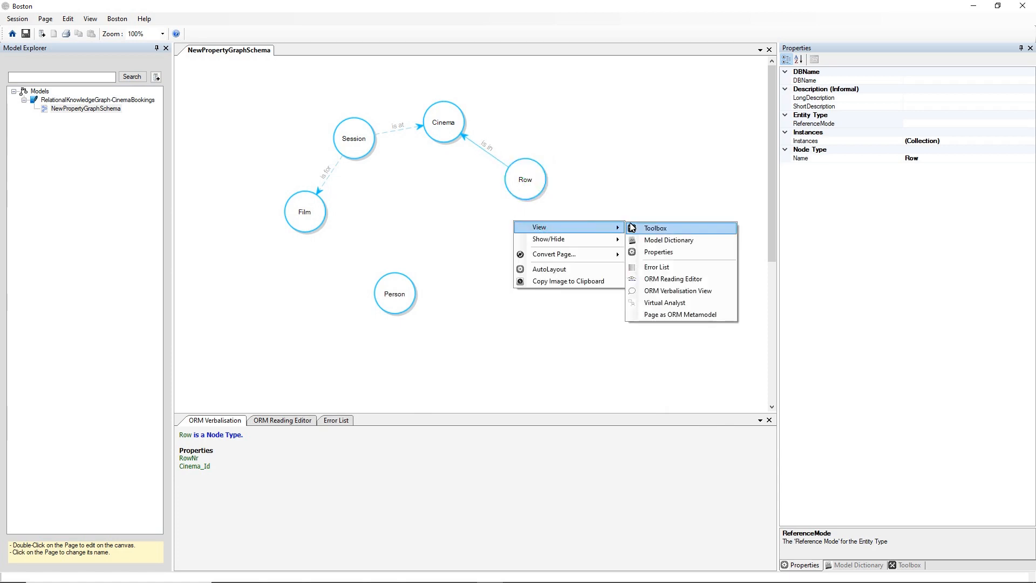
click(647, 228)
click(789, 62)
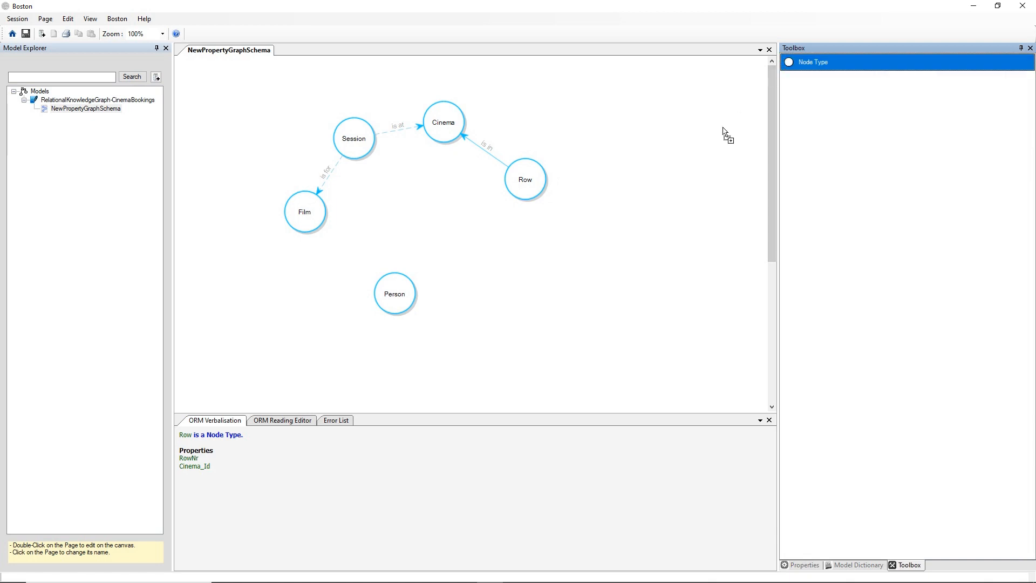
click(589, 254)
double_click(591, 259)
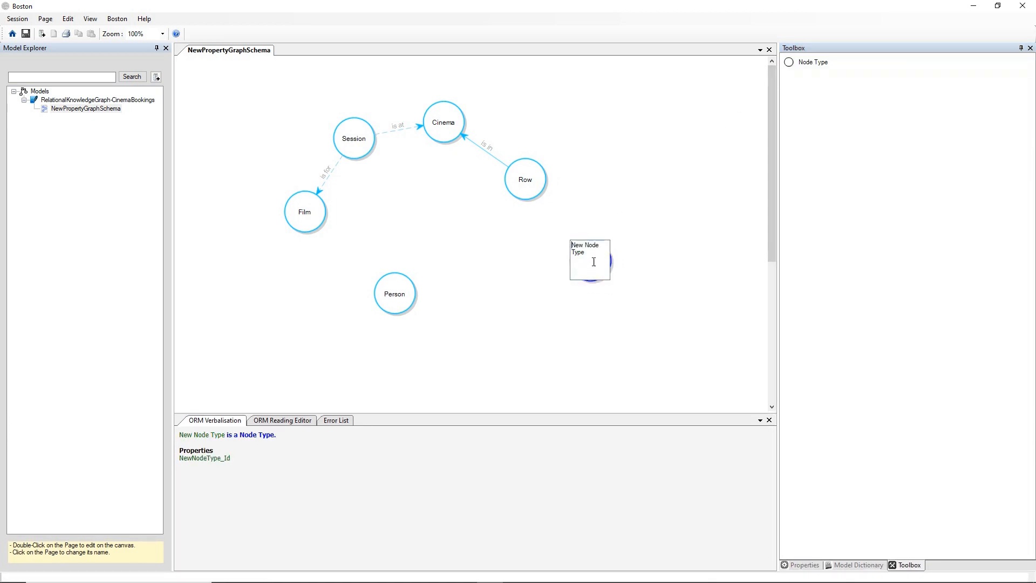
text(Seat)
key(Return)
- Add a mandatory Letter property of data type TextFixedLength with length 1 to the Seat node type
click(586, 255)
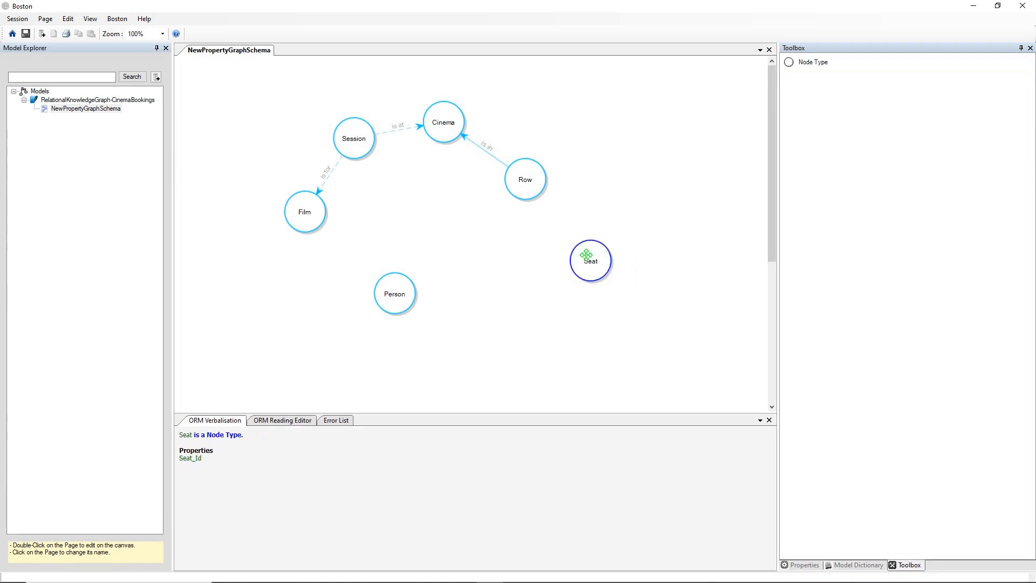
right_click(586, 255)
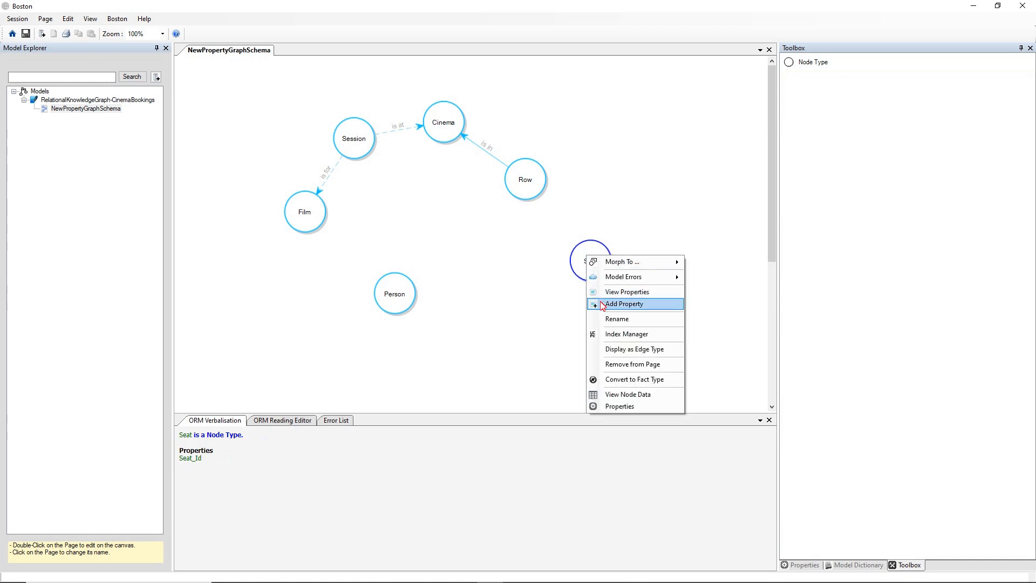
click(603, 304)
text(Letter)
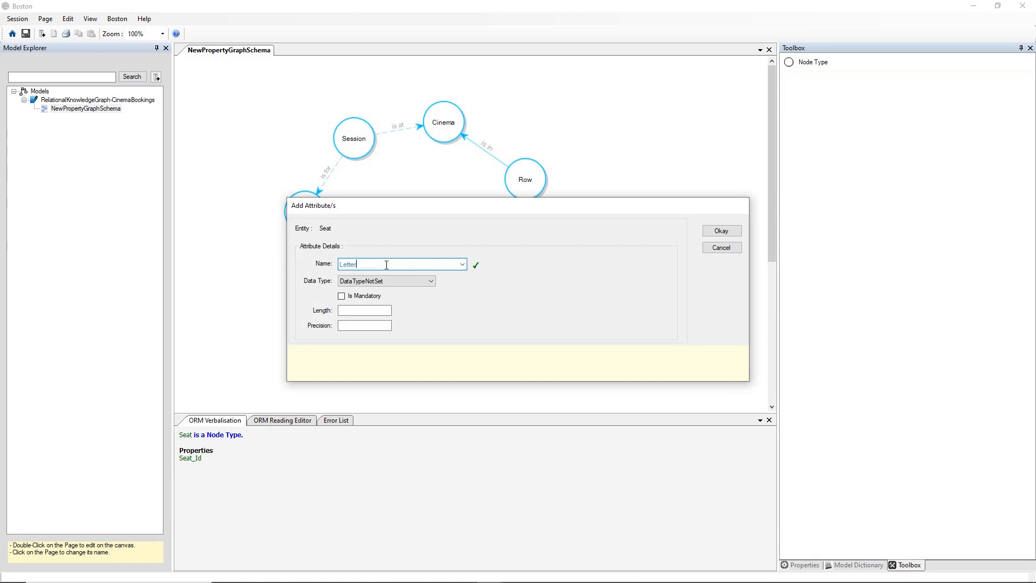
click(379, 281)
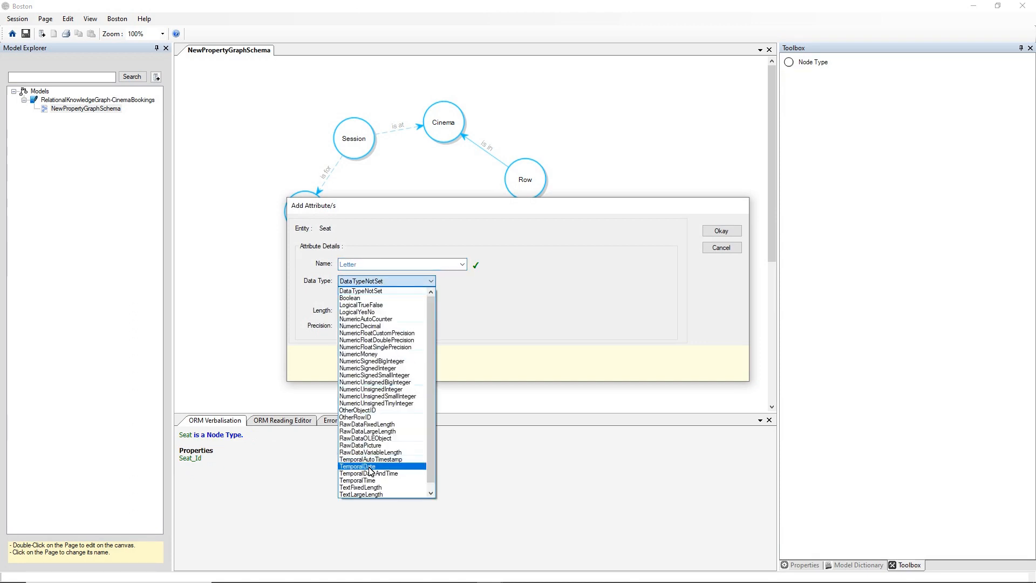
click(372, 488)
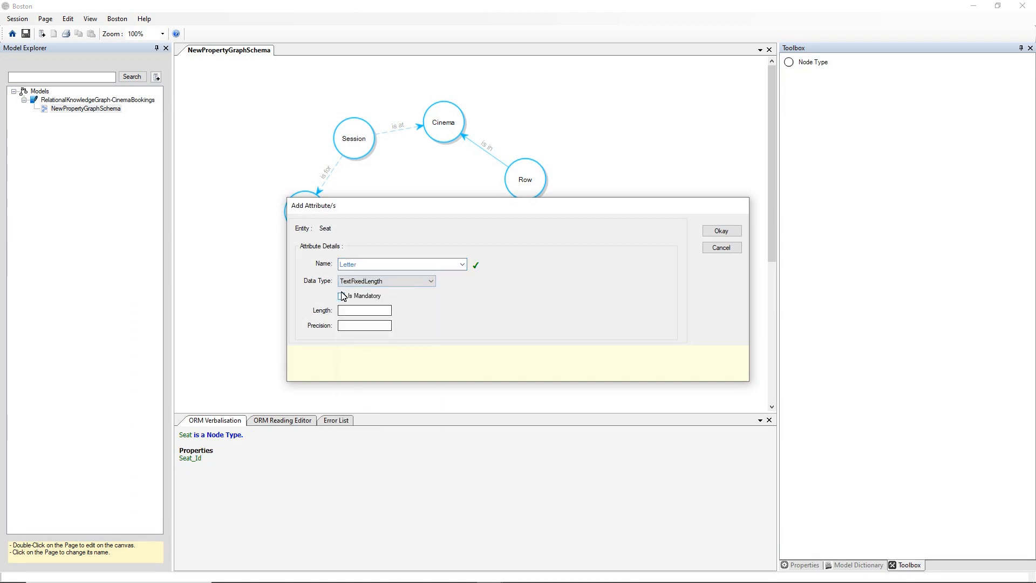
click(342, 296)
click(345, 310)
text(1)
click(721, 231)
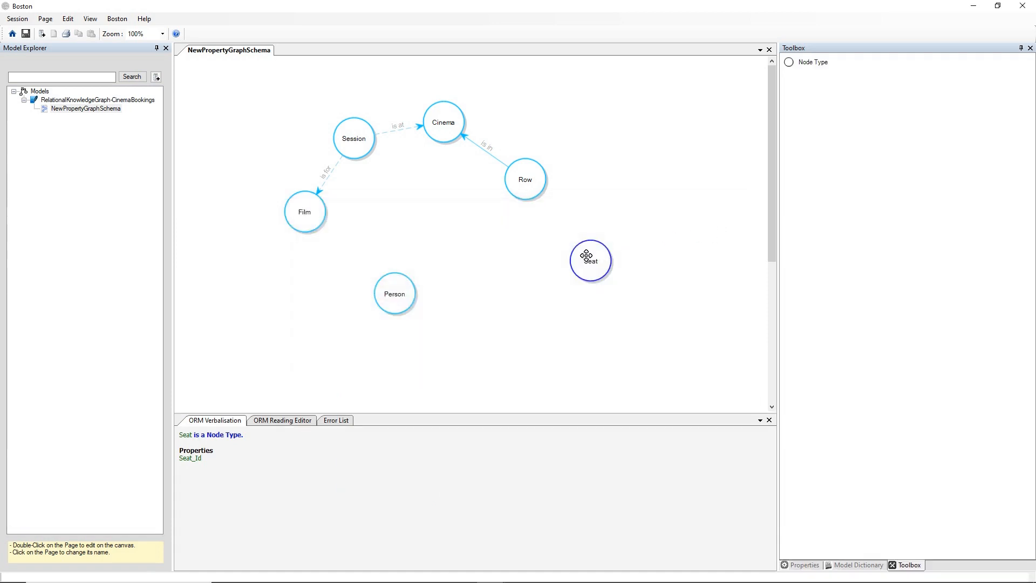
- Create a relationship from Seat to Row with the predicate "is in" and move Seat slightly upward
drag(575, 250, 537, 199)
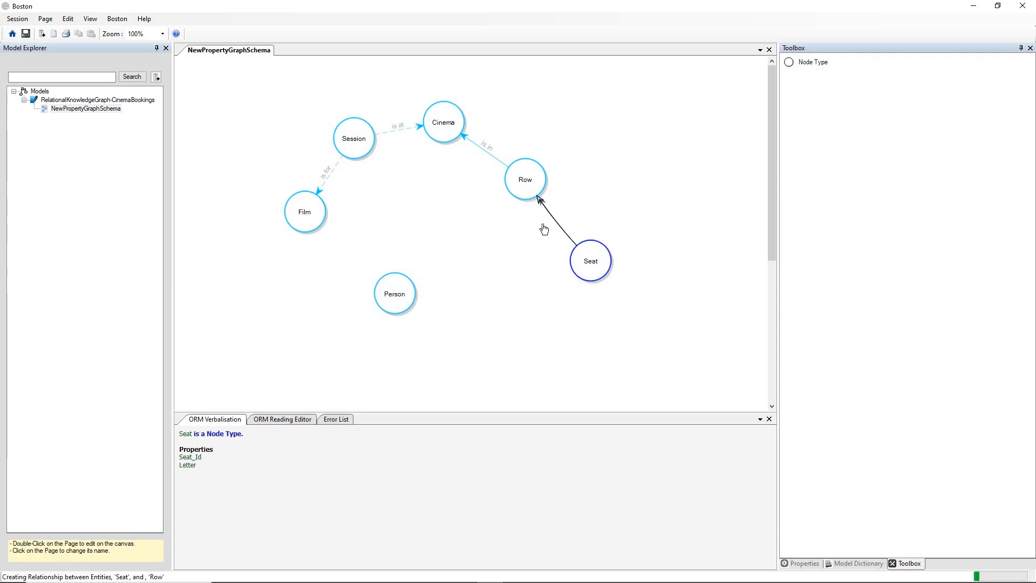
double_click(561, 228)
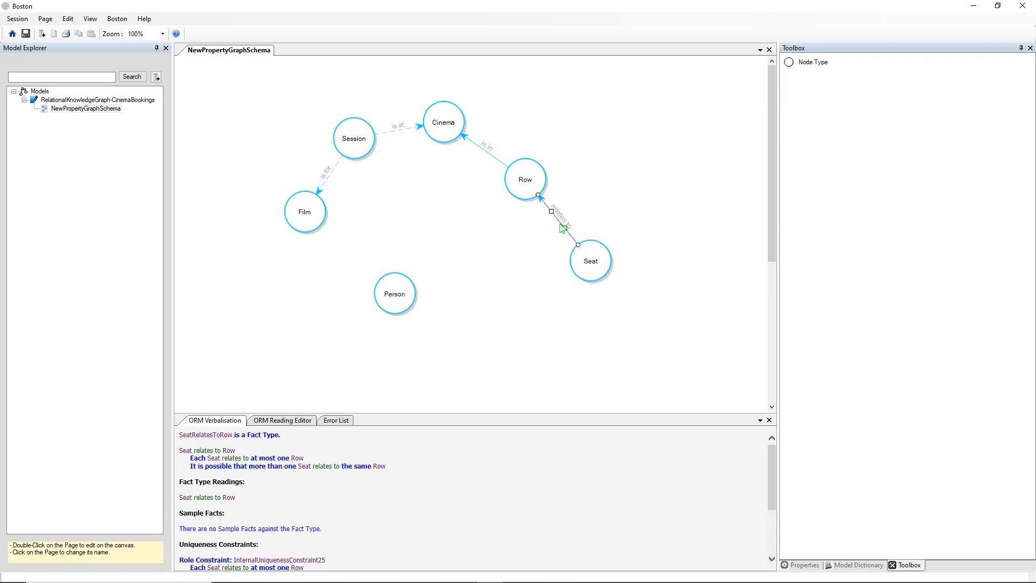
text(is)
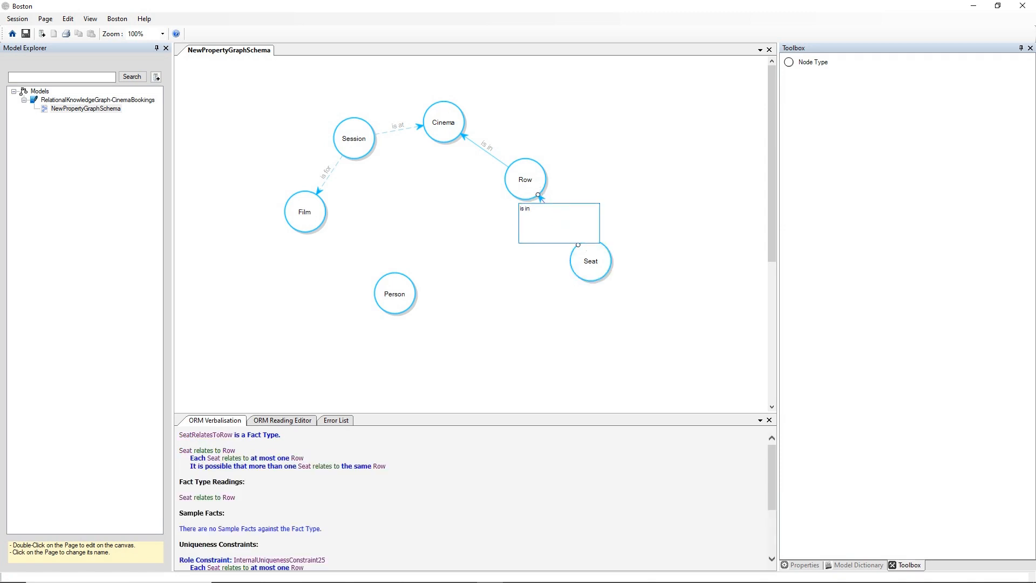
text( in)
key(Return)
drag(592, 264, 589, 254)
- Clear the reference mode of the Seat node type in its properties
right_click(588, 253)
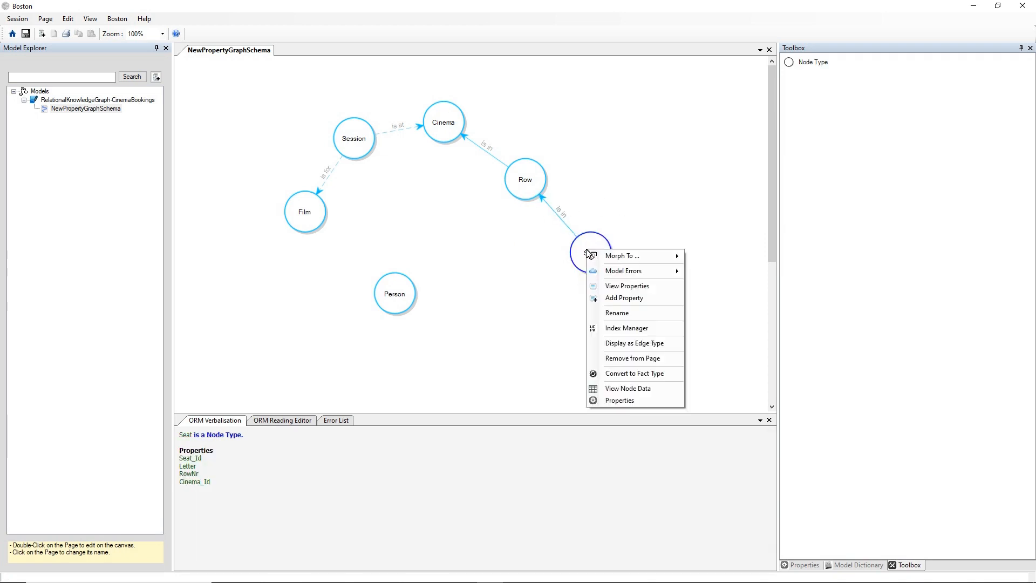
click(626, 399)
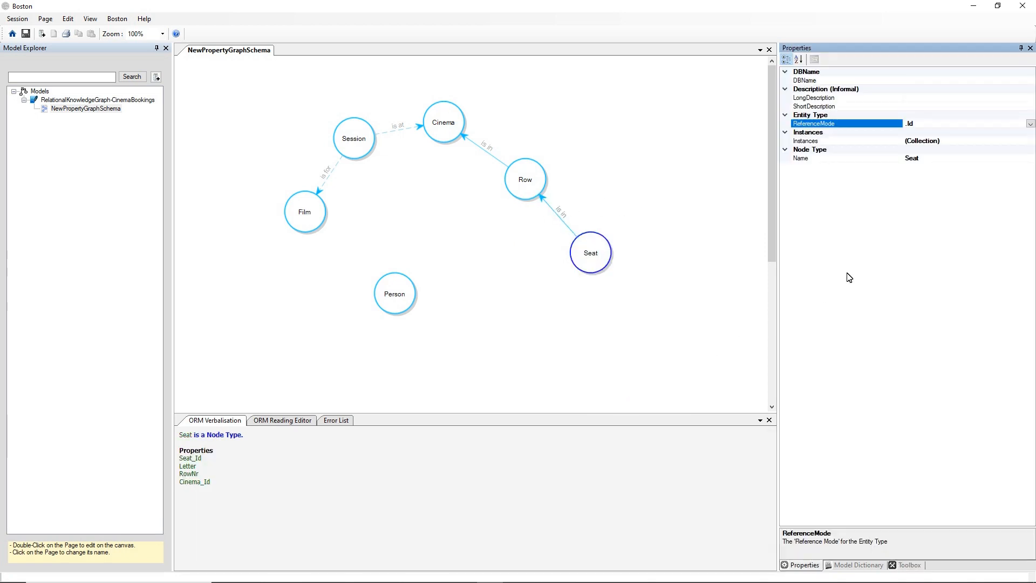
click(1030, 124)
click(950, 134)
- Add a constraint named Seat_PK to the Seat node type and set its type to Primary
right_click(590, 251)
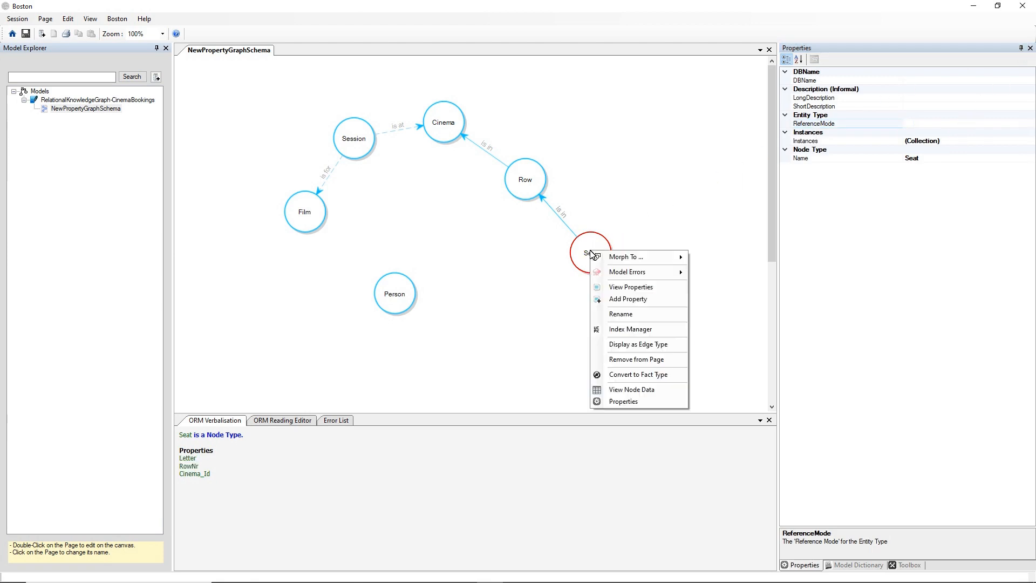
click(603, 328)
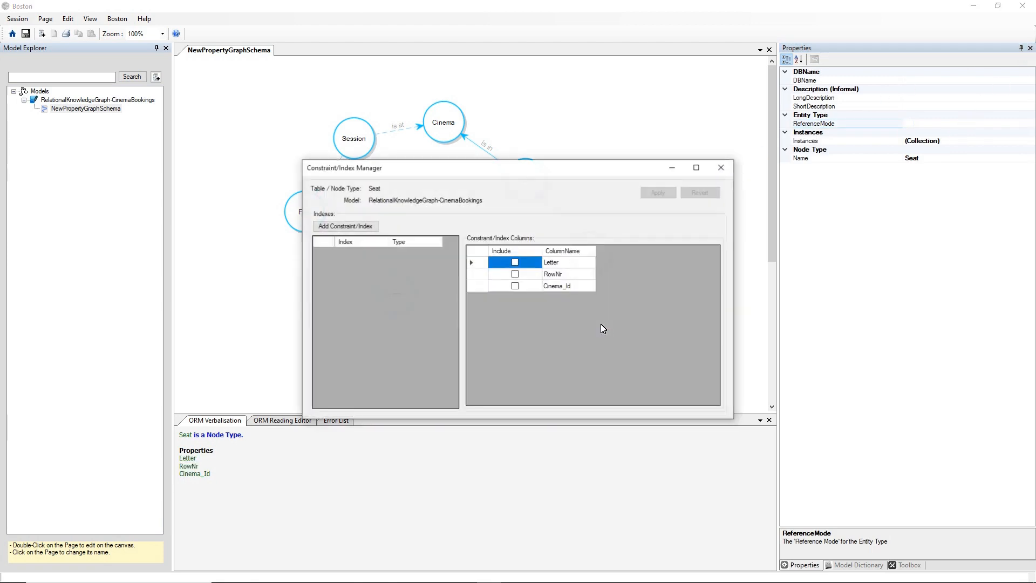
click(346, 227)
click(360, 254)
key(BackSpace)
key(BackSpace)
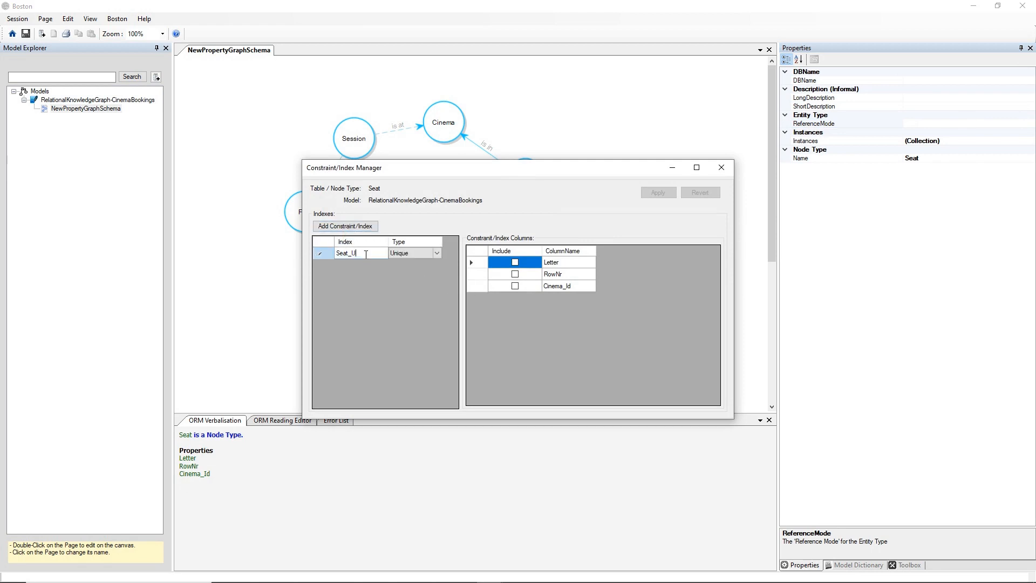
text(PK)
click(410, 253)
click(437, 253)
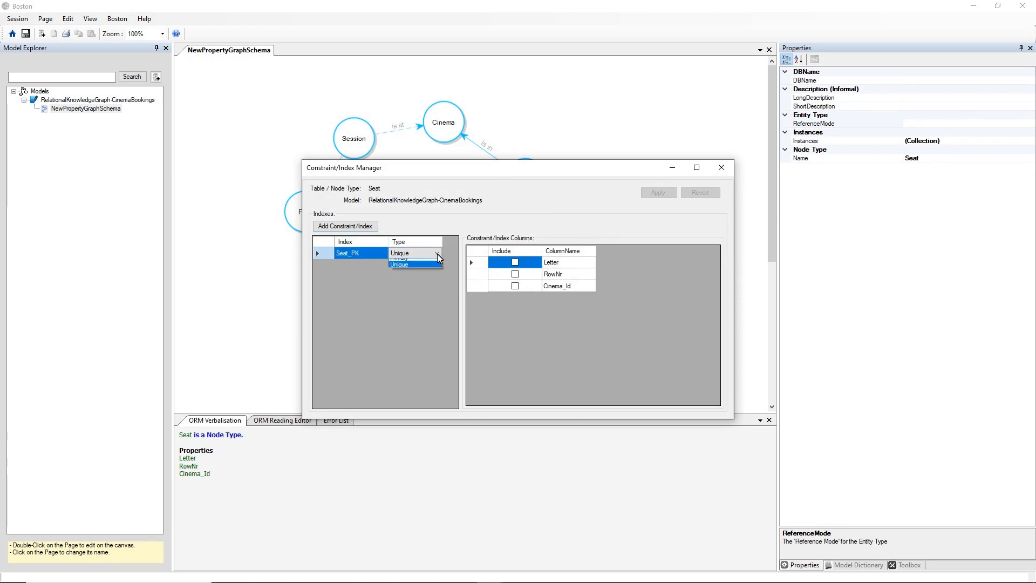
click(426, 264)
- Include Letter, RowNr and Cinema_Id in the Seat_PK constraint and apply it
click(515, 262)
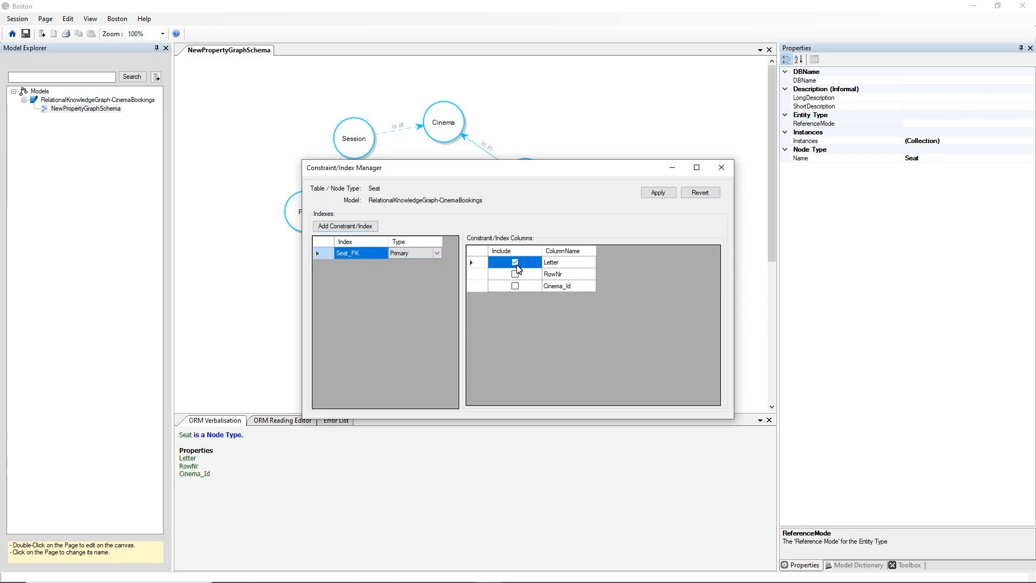
click(514, 274)
click(514, 274)
click(514, 286)
click(514, 286)
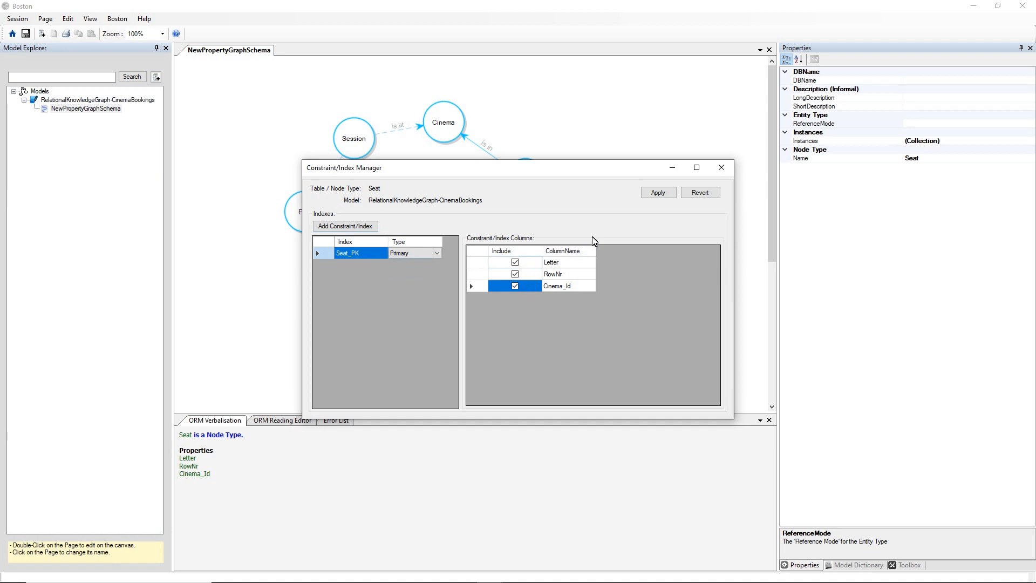
click(656, 193)
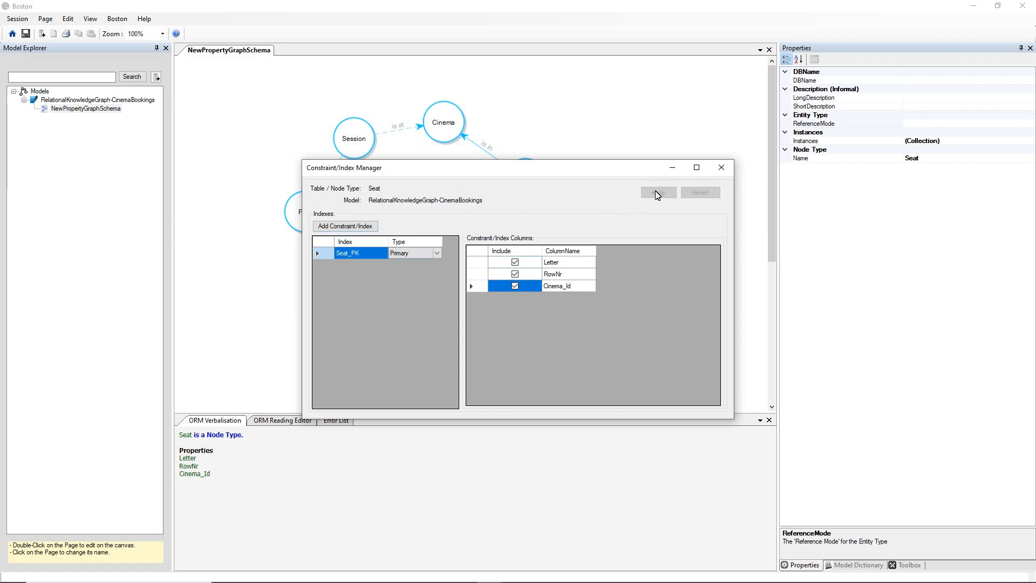
click(720, 169)
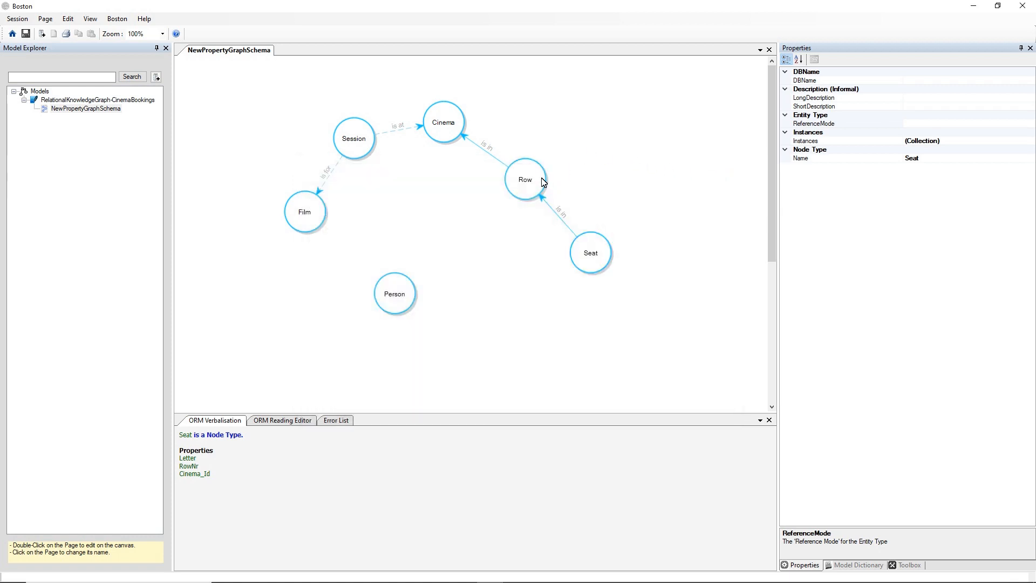
- Move the Person and Film node types slightly outward to make room in the middle of the diagram
mouse_move(398, 292)
mouse_down()
mouse_move(390, 307)
mouse_move(389, 296)
mouse_up()
drag(316, 213, 299, 221)
click(402, 217)
- Add a new node type named Booking in the middle of the diagram, above Person
right_click(408, 219)
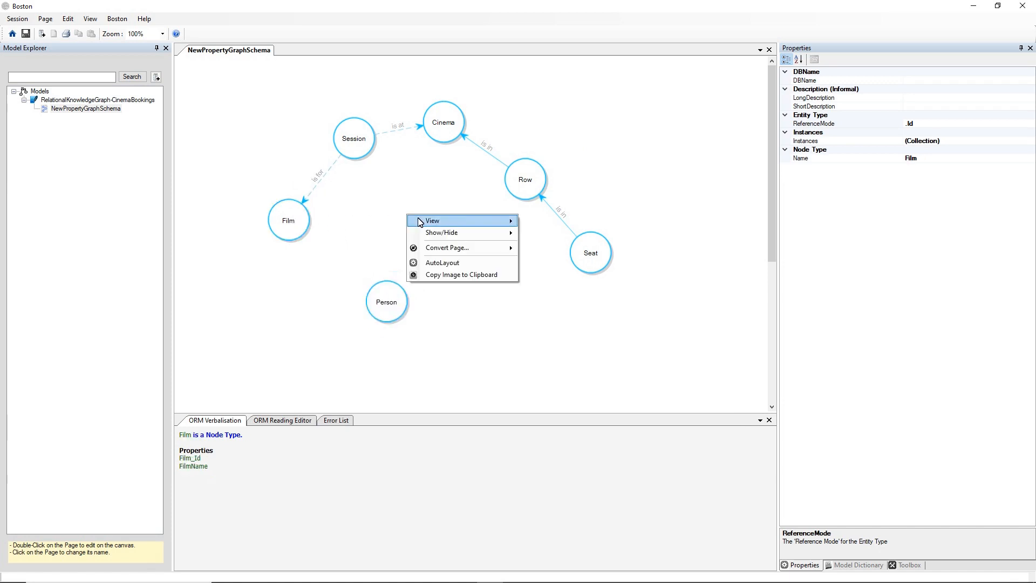
mouse_move(421, 221)
click(540, 219)
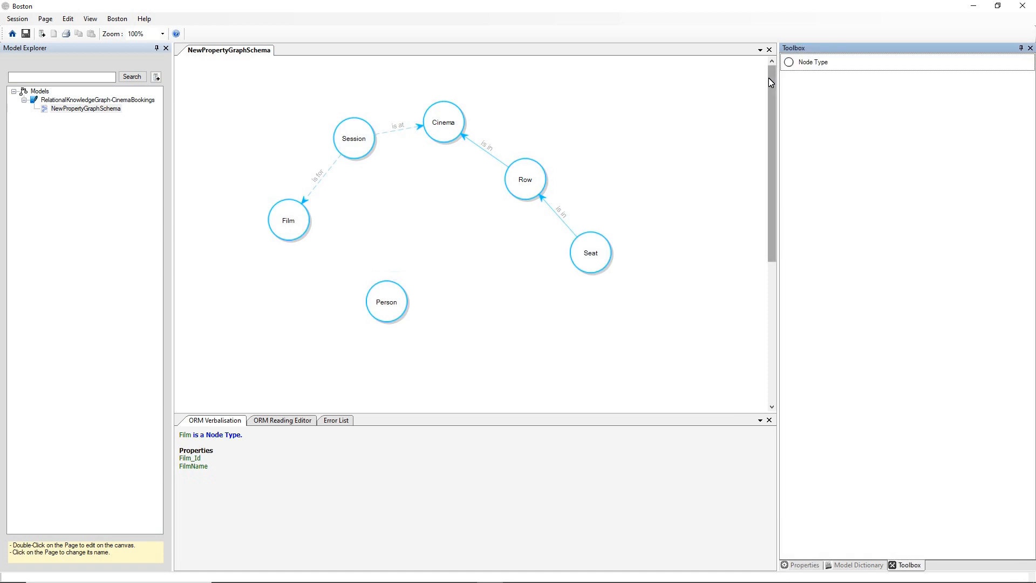
drag(803, 63, 756, 105)
drag(552, 210, 427, 231)
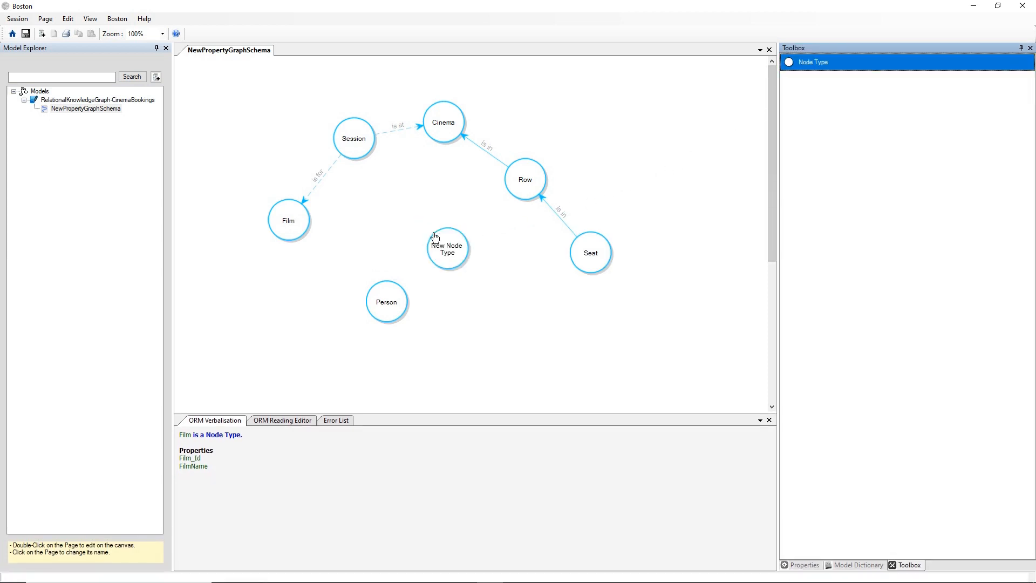
text(Bo)
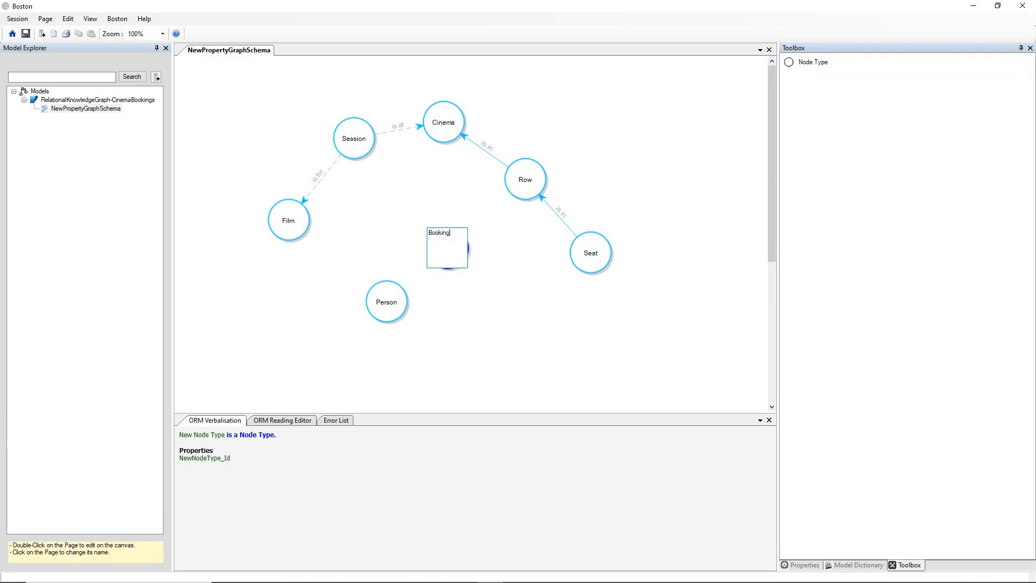
text(oking)
key(Return)
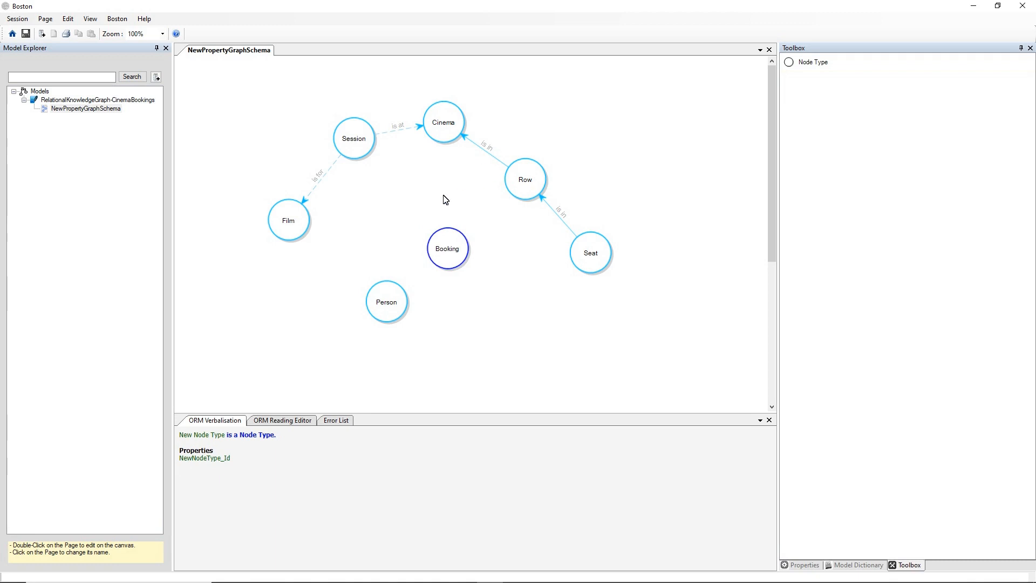
- Create a relationship from Booking to Session with the predicate "is for"
drag(439, 238, 359, 148)
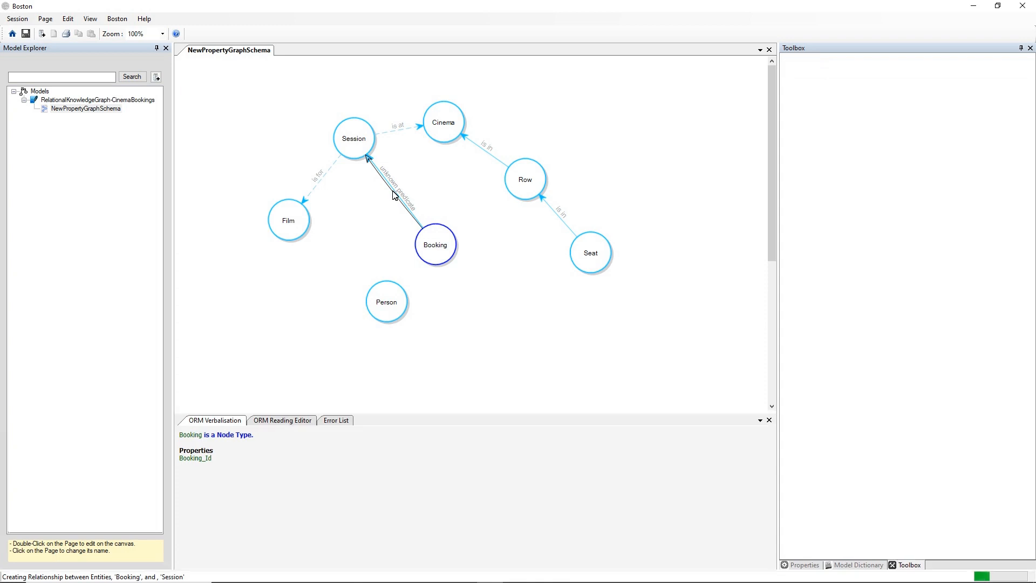
double_click(393, 190)
drag(397, 177, 342, 180)
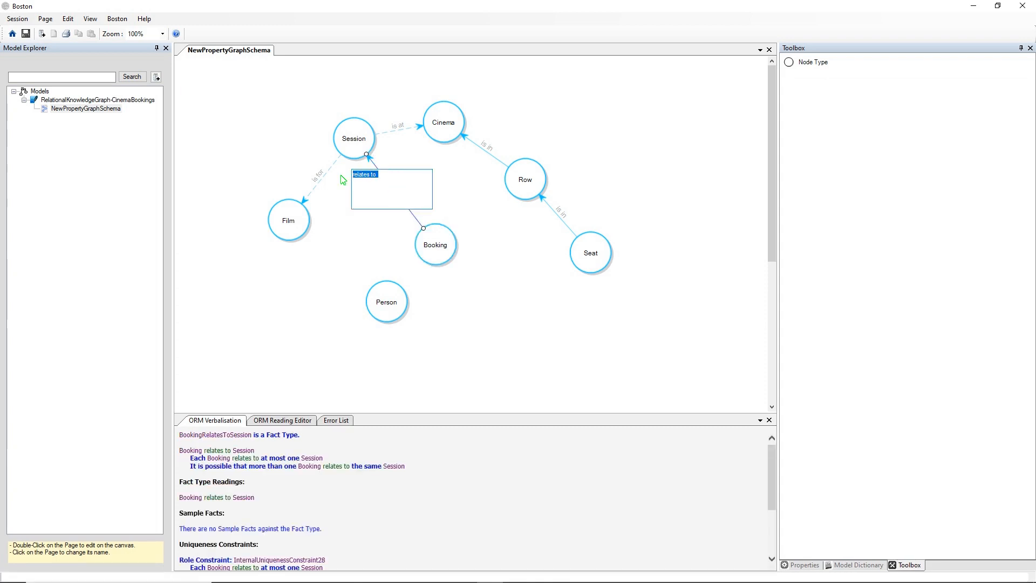
text(is for)
key(Return)
- Move Person slightly away from Booking and create a relationship from Booking to Person with the predicate "is for"
drag(381, 304, 360, 316)
click(419, 272)
drag(426, 265, 367, 308)
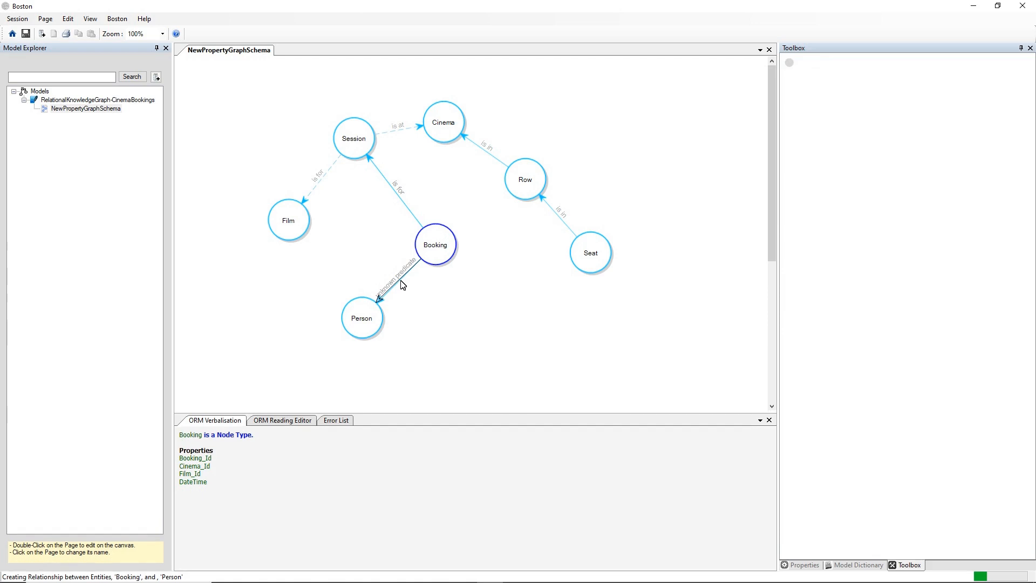
double_click(403, 282)
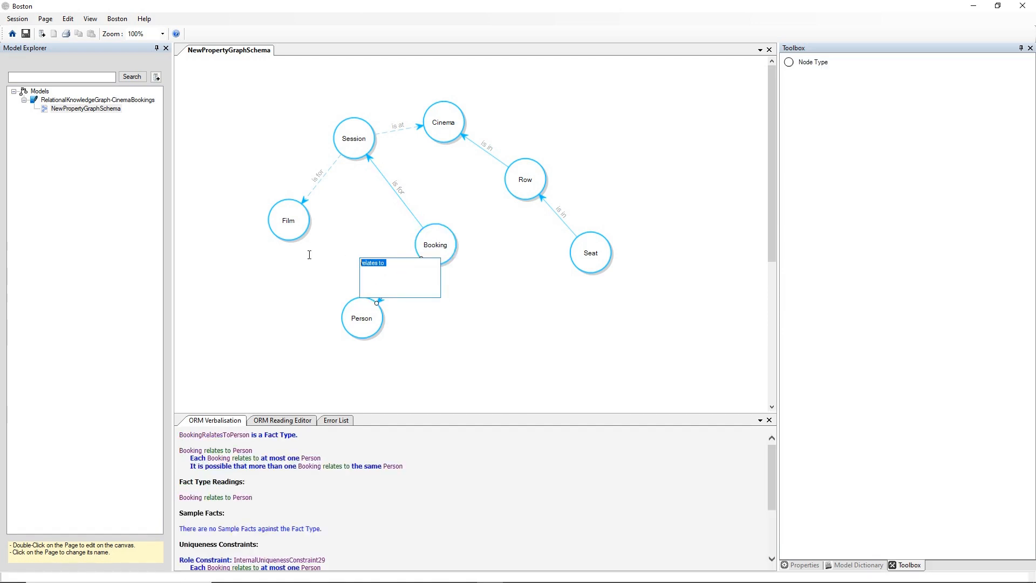
text(is for)
key(Return)
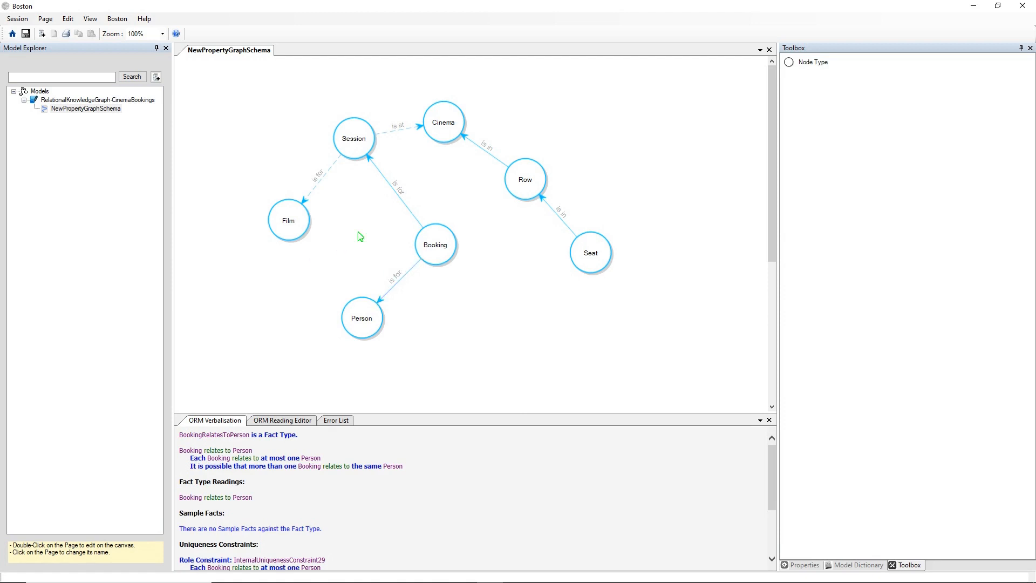
- Clear the reference mode of the Booking node type so it has no .Id identifier
right_click(430, 244)
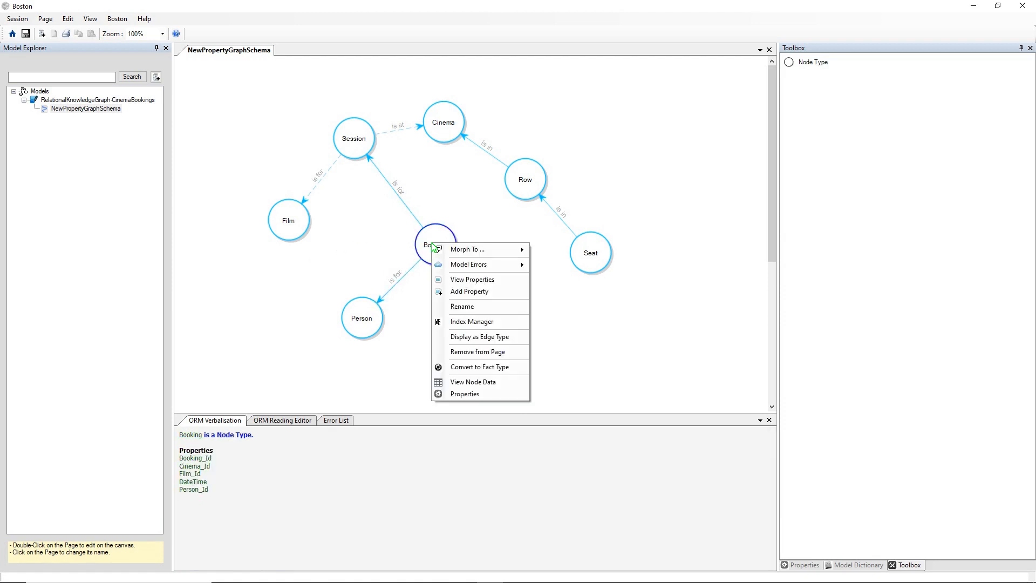
click(481, 395)
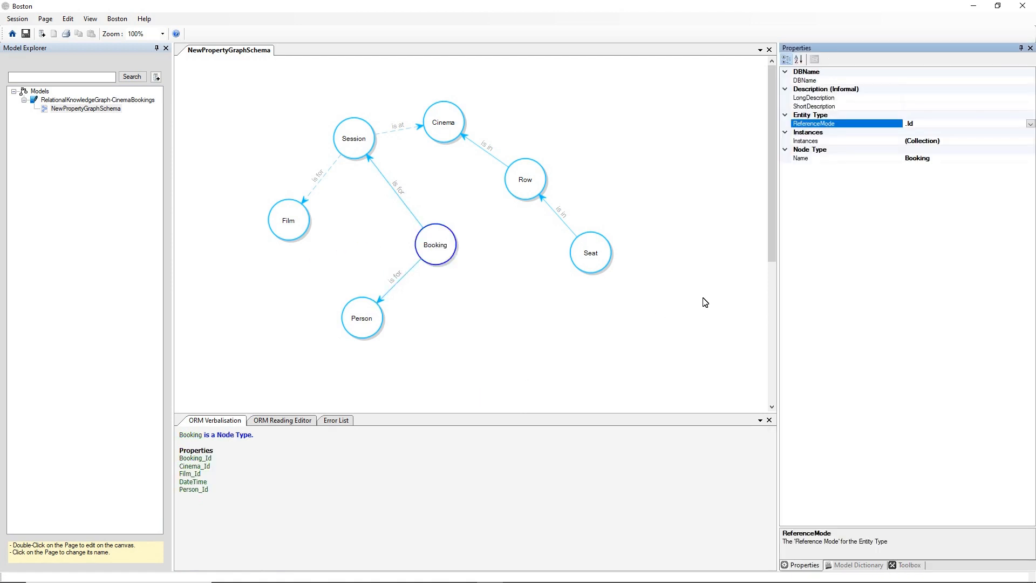
click(1030, 125)
click(940, 134)
click(439, 257)
- Add a constraint named Booking_PK to the Booking node type and set its type to Primary
right_click(426, 238)
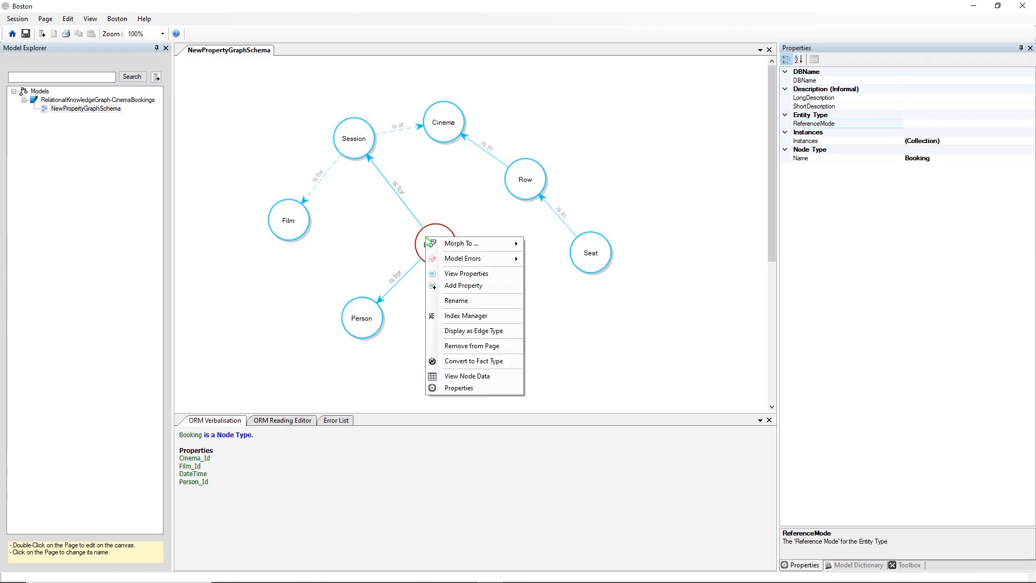
click(465, 317)
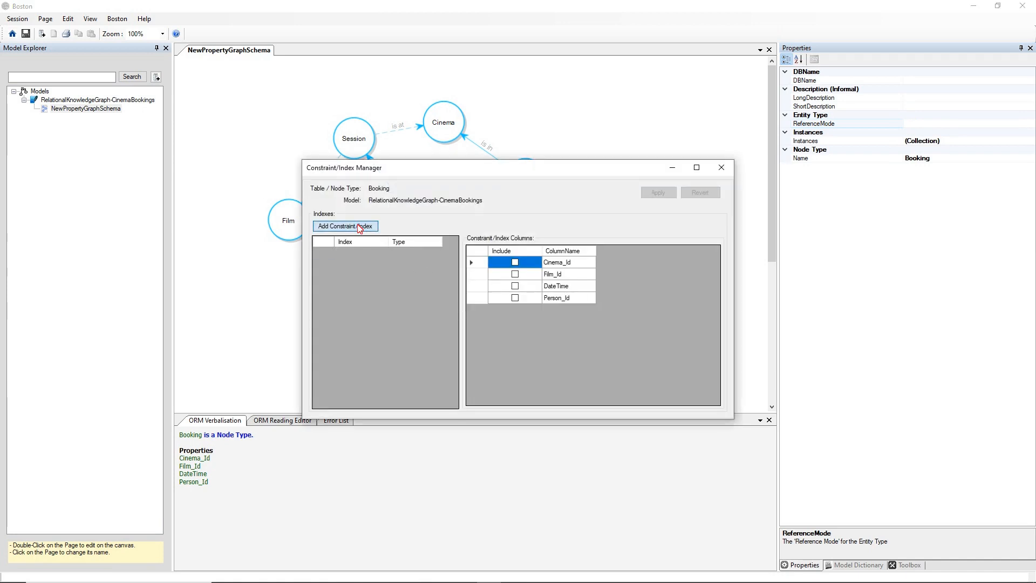
click(359, 229)
click(377, 253)
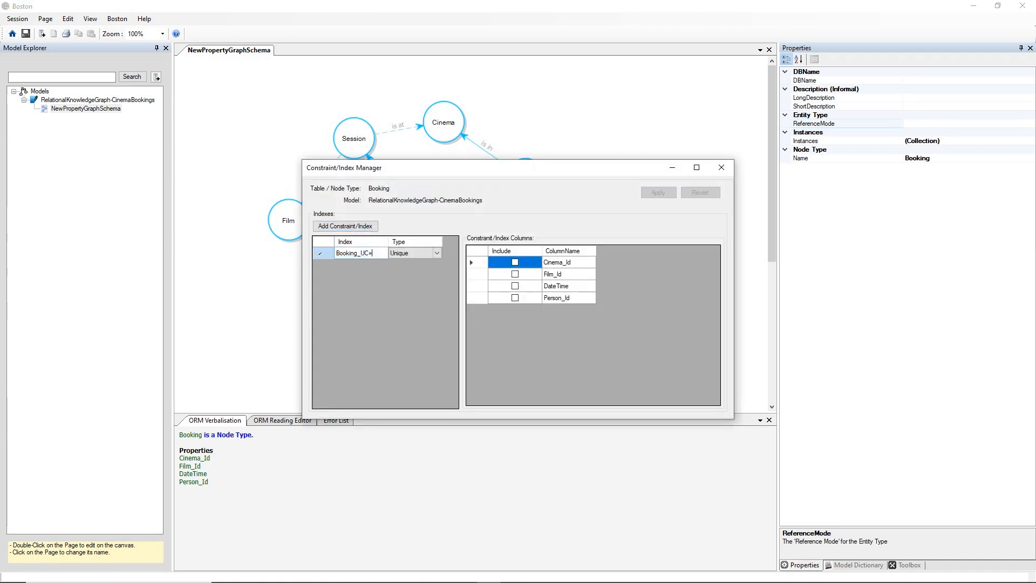
key(BackSpace)
key(BackSpace)
text(PK)
click(418, 253)
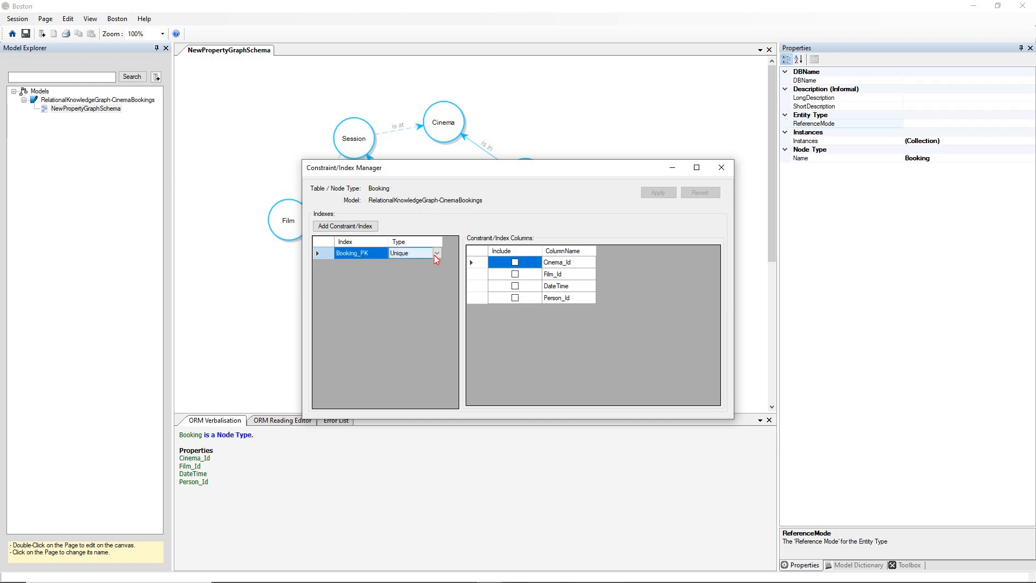
click(435, 253)
click(433, 263)
- Include Cinema_Id, Film_Id, DateTime and Person_Id in the Booking_PK constraint and apply it
click(515, 262)
click(515, 274)
click(515, 286)
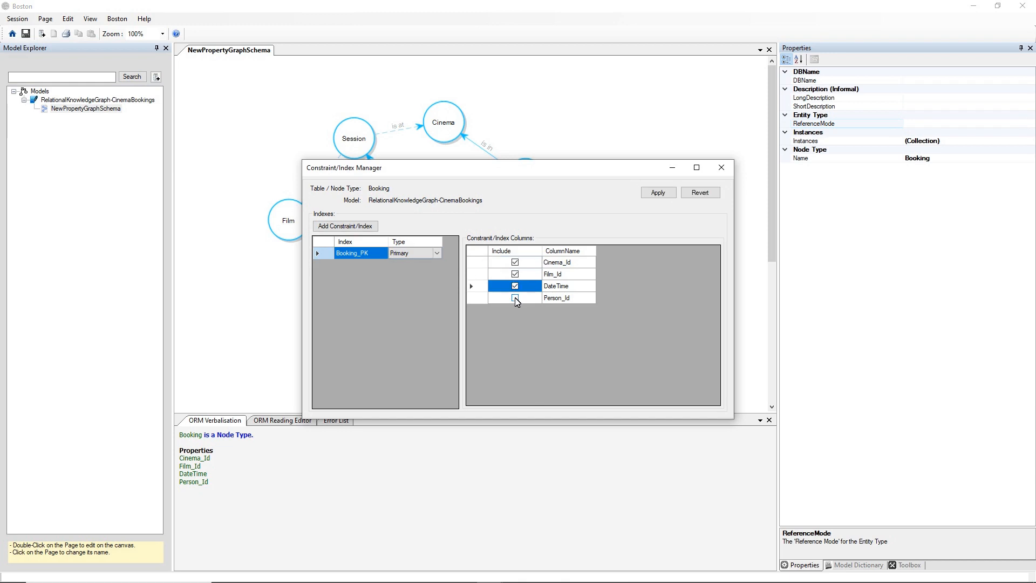
click(515, 298)
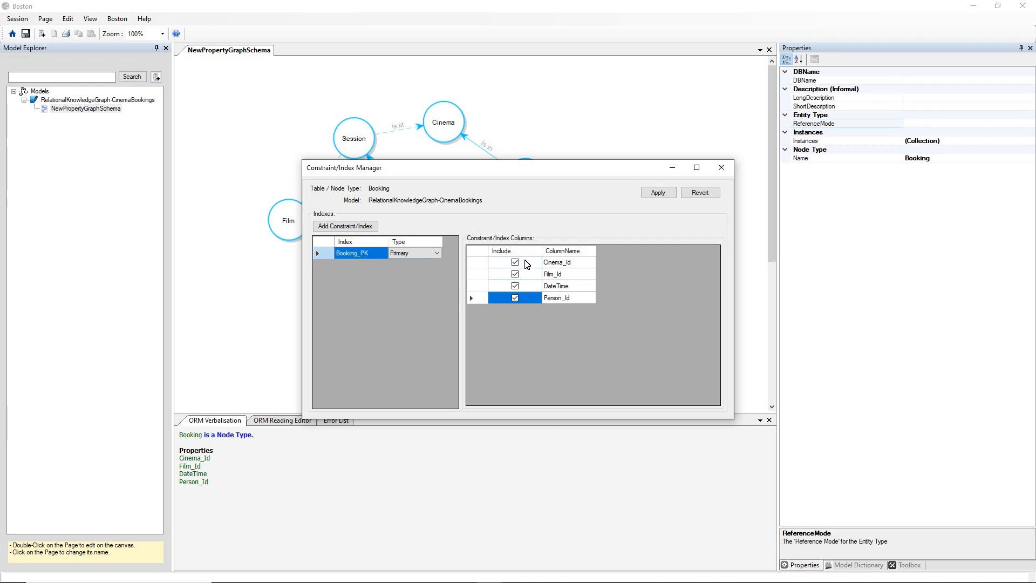
click(654, 193)
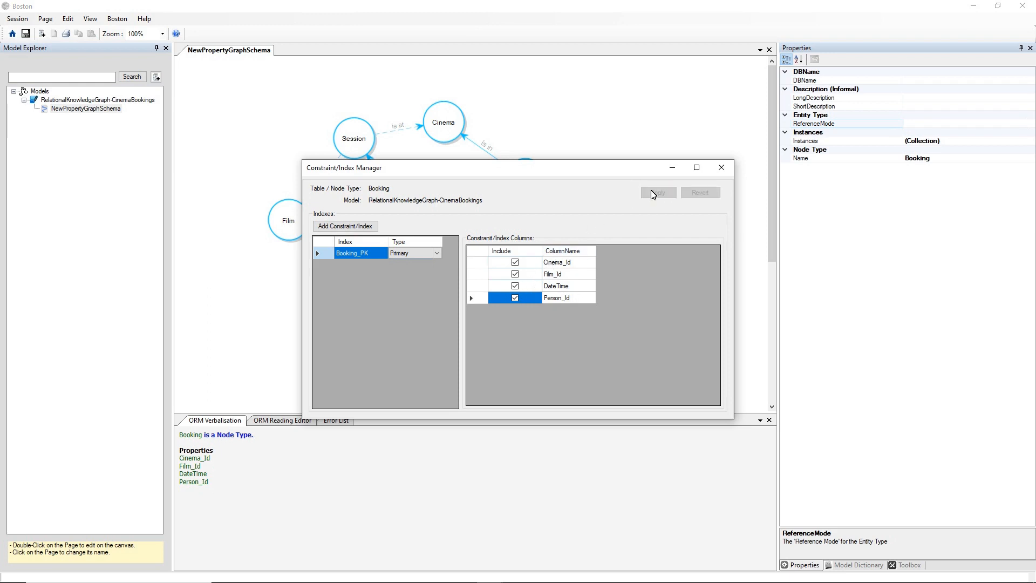
click(721, 167)
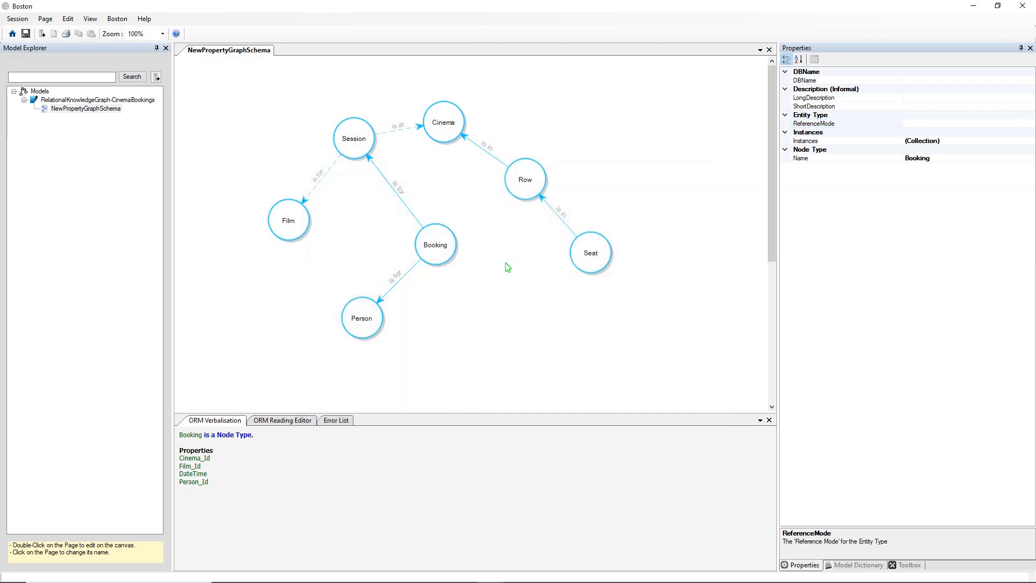
- Convert the Booking node type's model element to a fact type
right_click(436, 243)
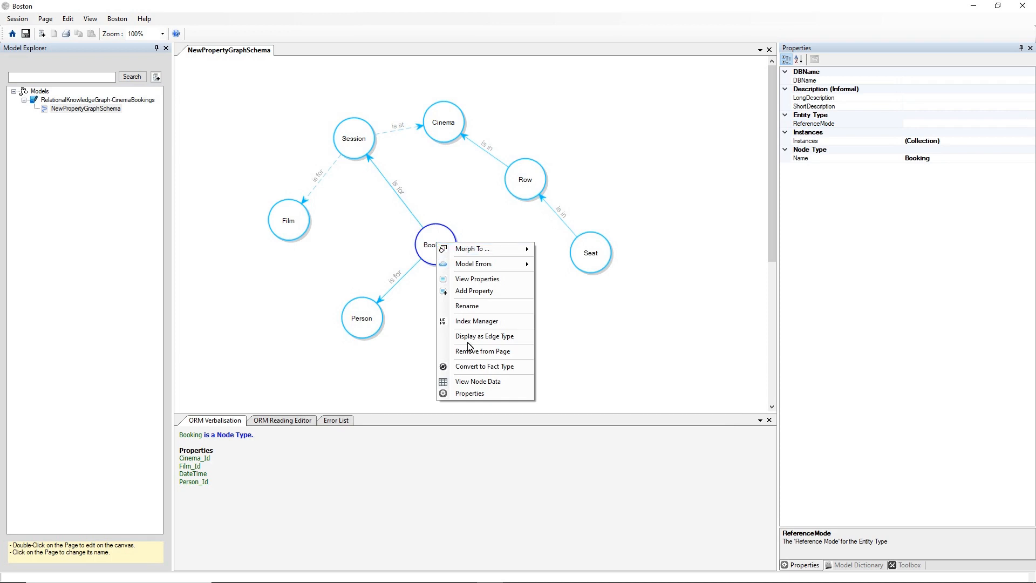
click(477, 366)
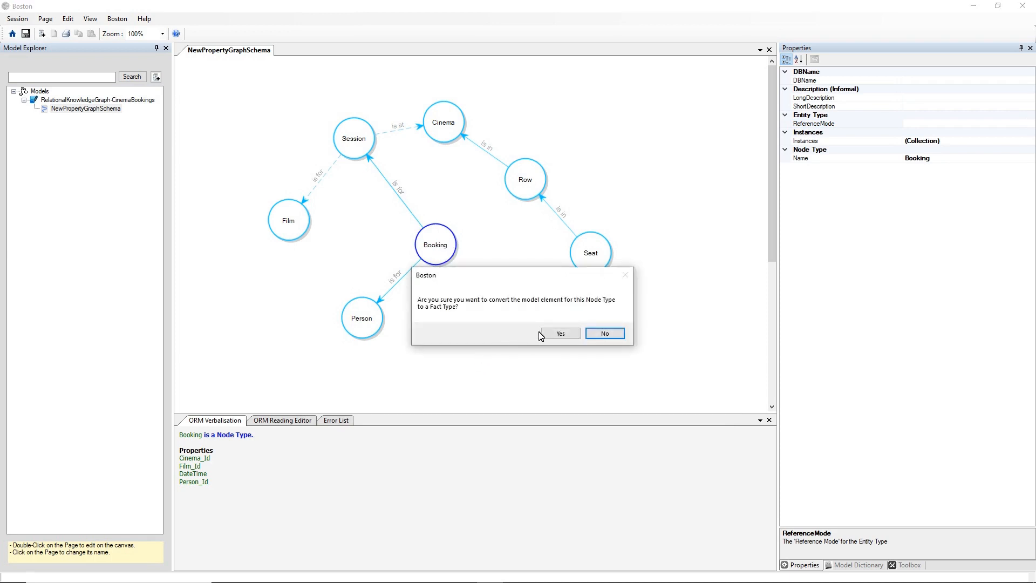
click(548, 334)
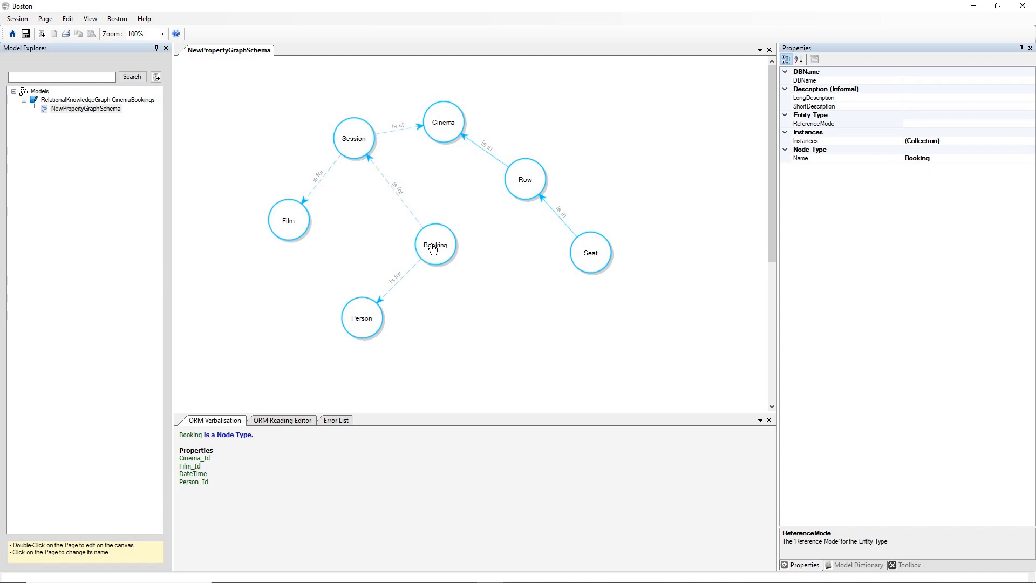
- Line Booking up with Seat and create a relationship from Booking to Seat with the predicate "is for"
drag(433, 248, 443, 253)
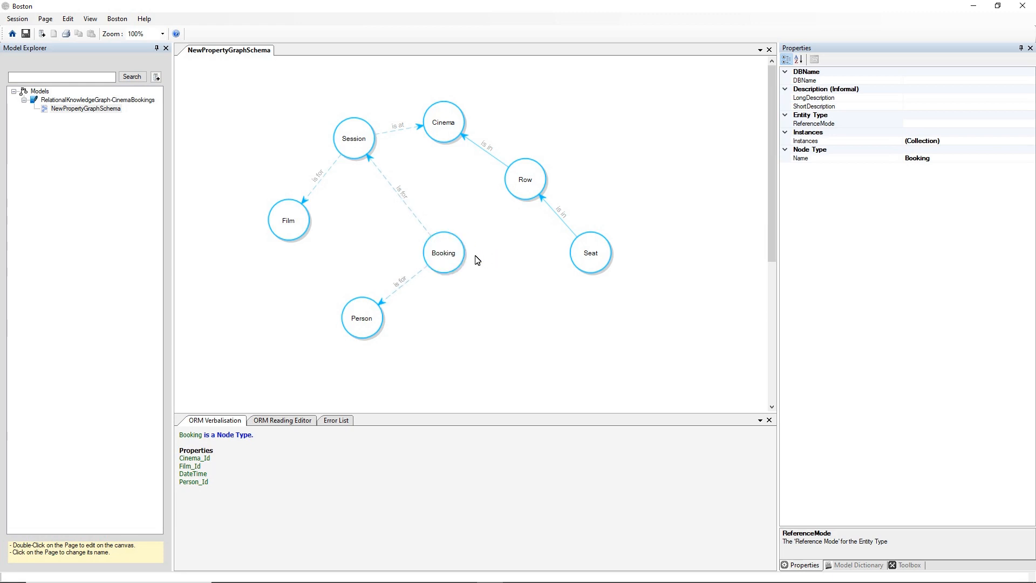
drag(473, 256, 583, 256)
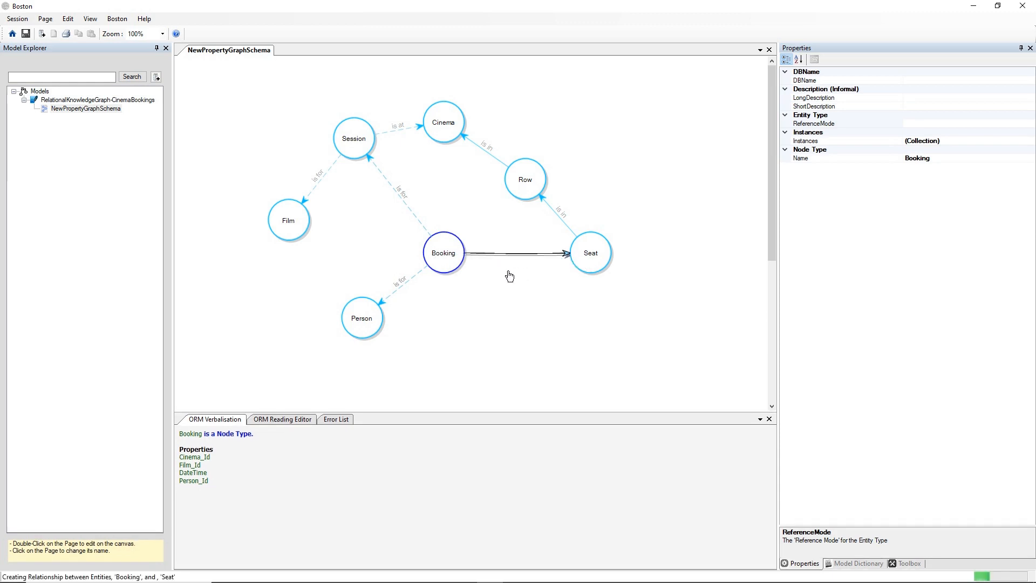
double_click(515, 251)
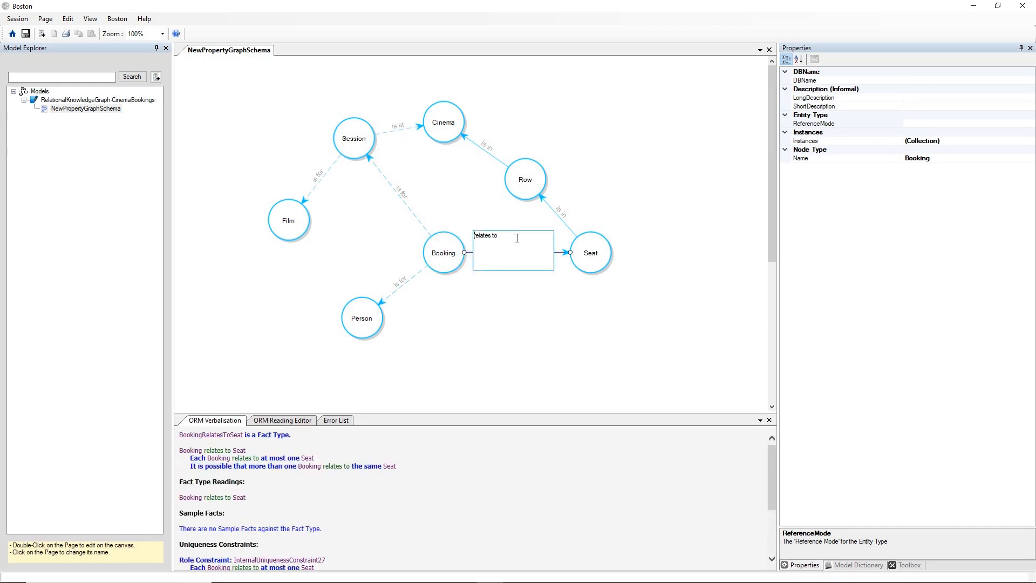
drag(517, 238, 450, 235)
text(is for)
key(Return)
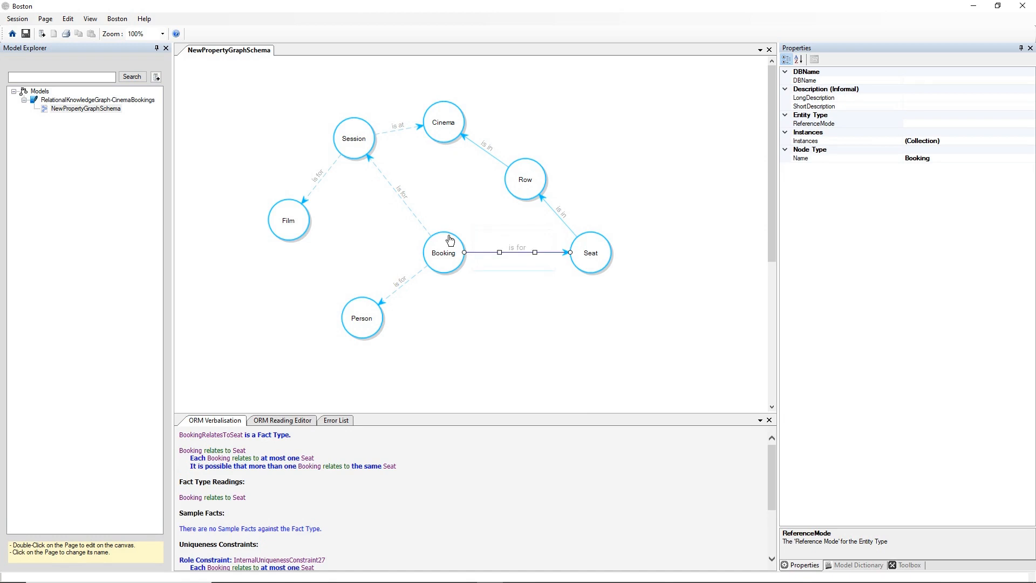
- Make the Booking "is for" Seat relationship many-to-many
click(521, 274)
click(521, 256)
right_click(521, 256)
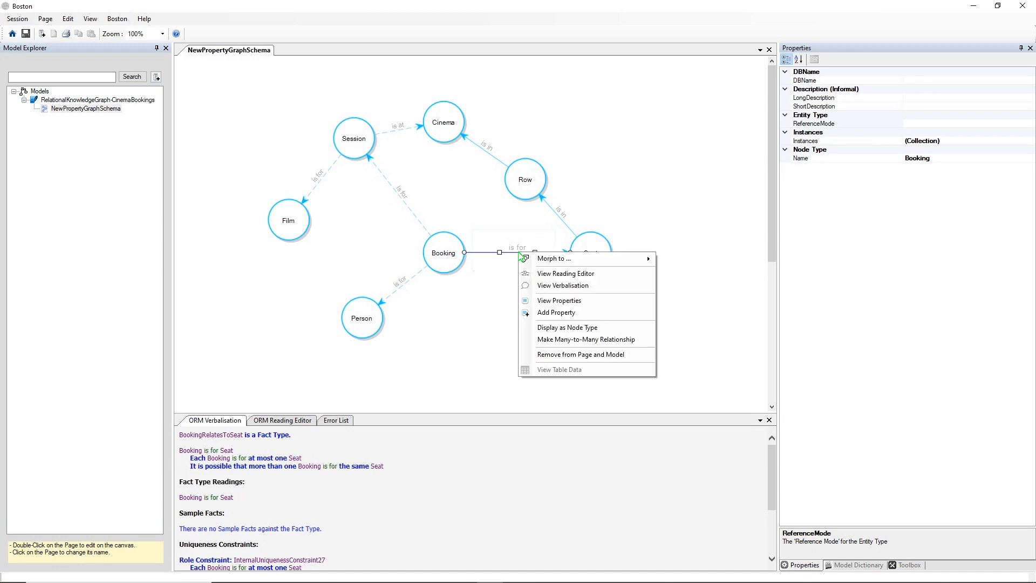
click(544, 339)
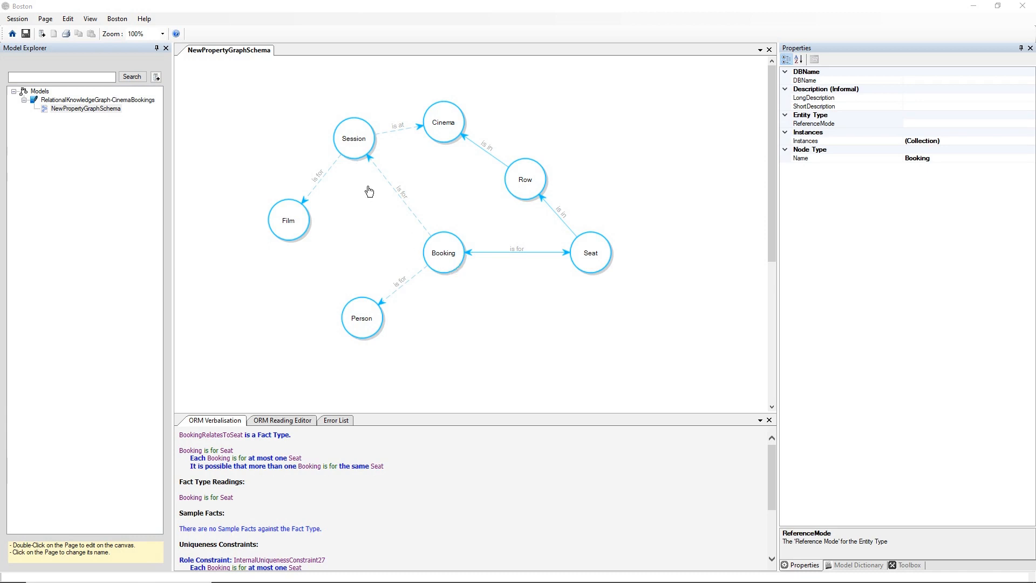
- Change Session's fact type reading to "Cinema is showing Film at DateTime" and decline renaming the fact type
click(353, 144)
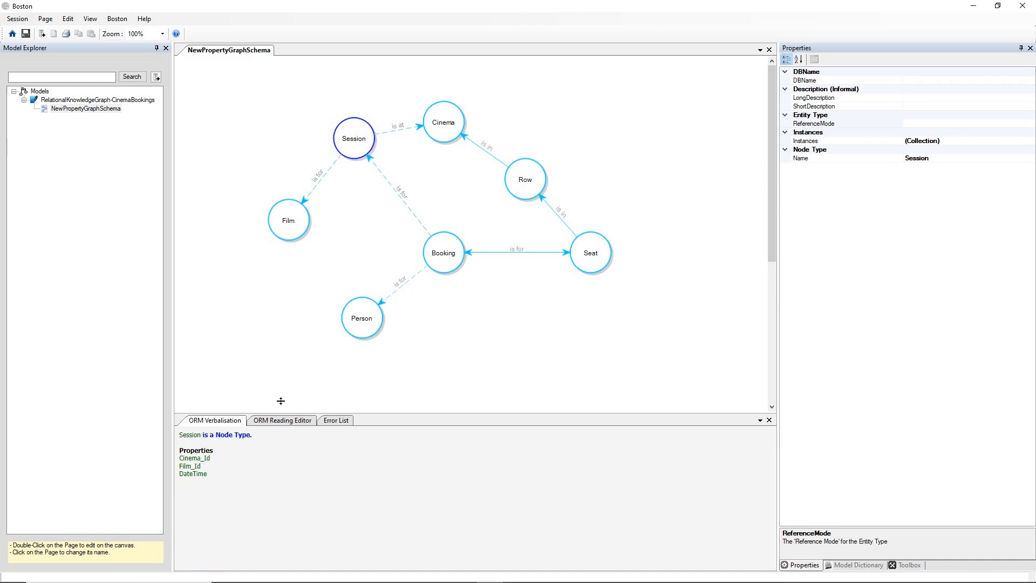
click(279, 421)
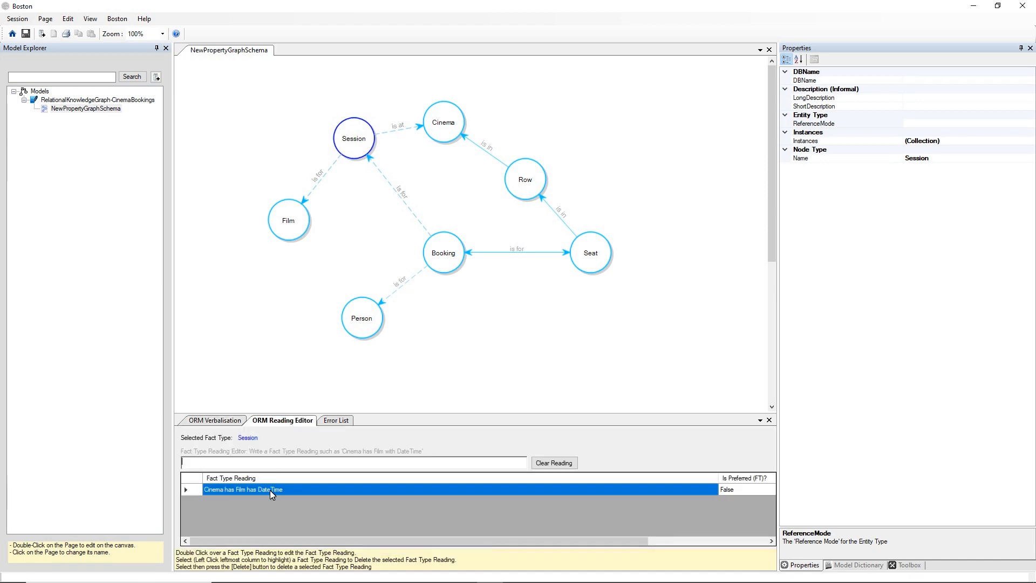
double_click(233, 490)
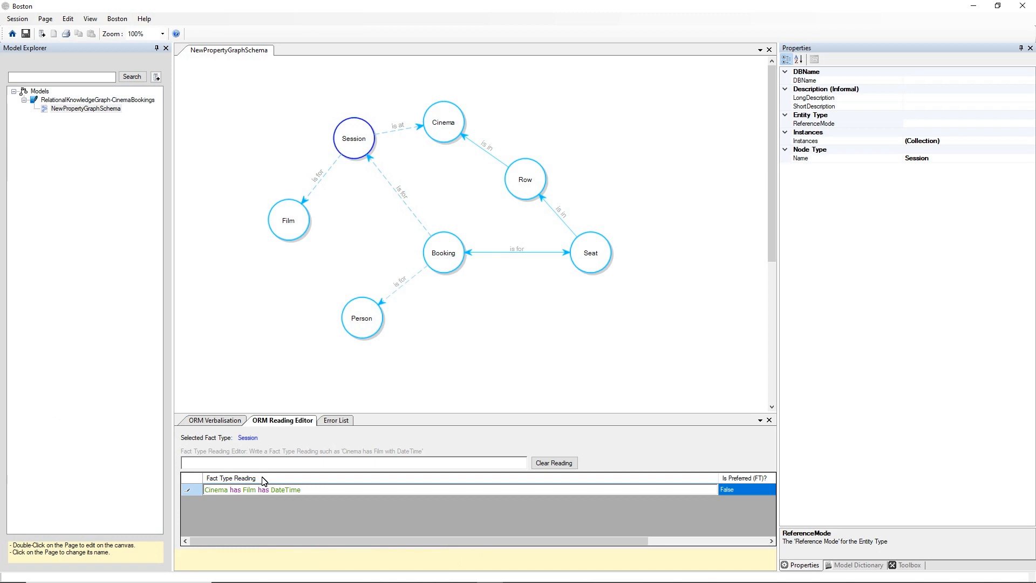
key(Delete)
key(Delete)
key(Delete)
key(Delete)
text(is showing Film at)
key(Delete)
key(Delete)
key(Delete)
key(Return)
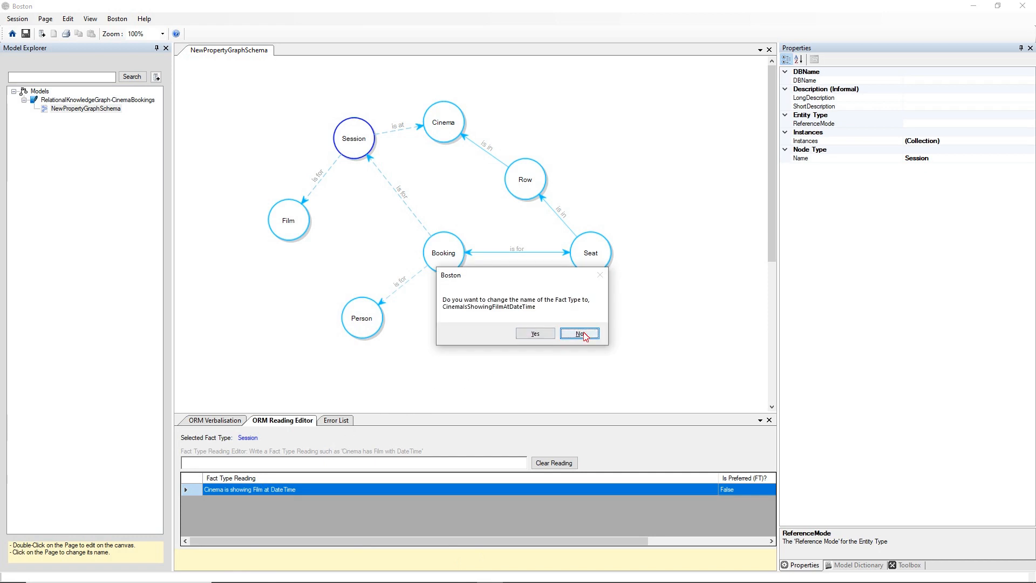
click(580, 333)
- Add the fact type reading "Film is showing at Cinema at DateTime" to Session
click(278, 464)
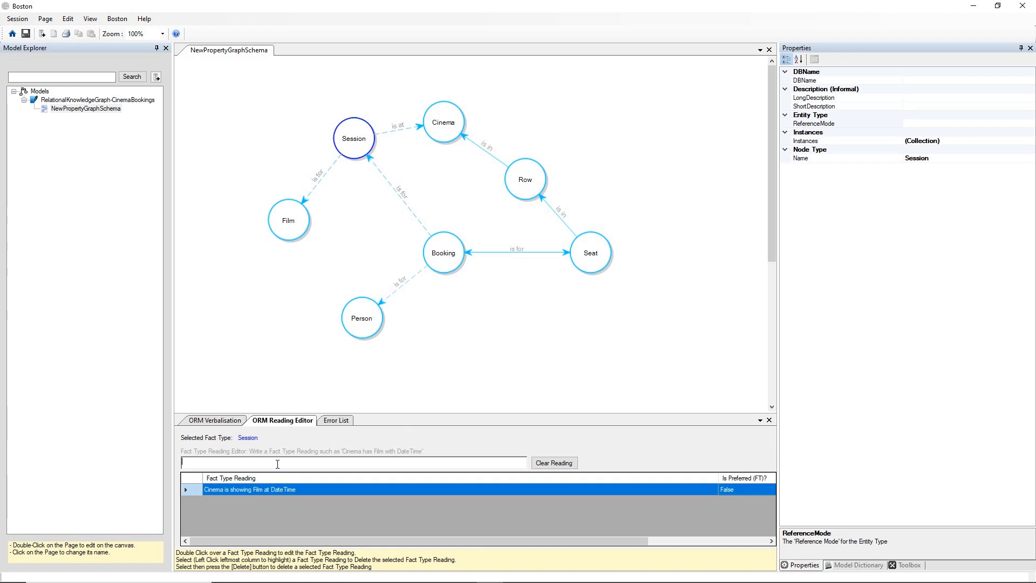
text(Film is )
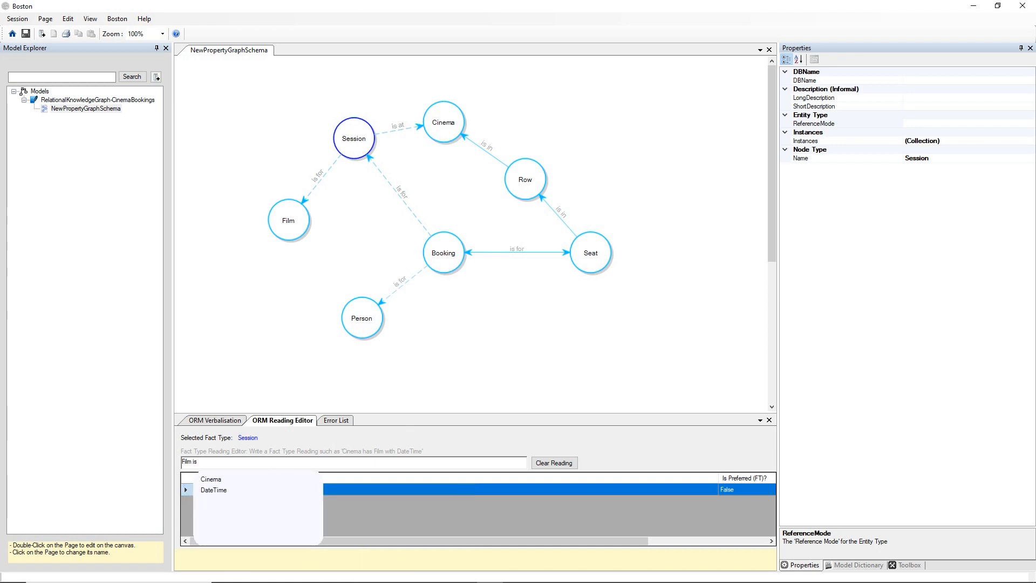
text(showing )
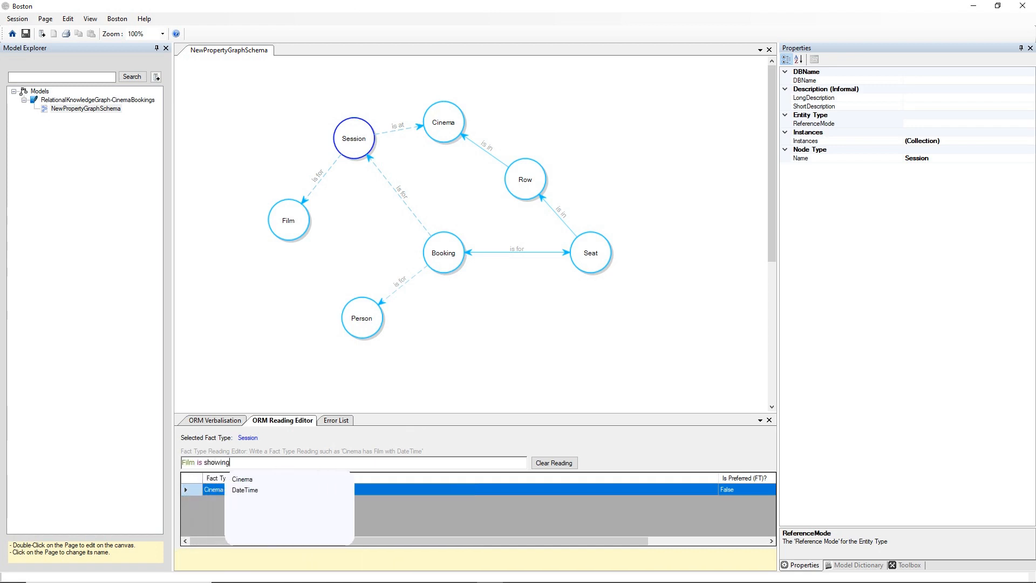
text(at )
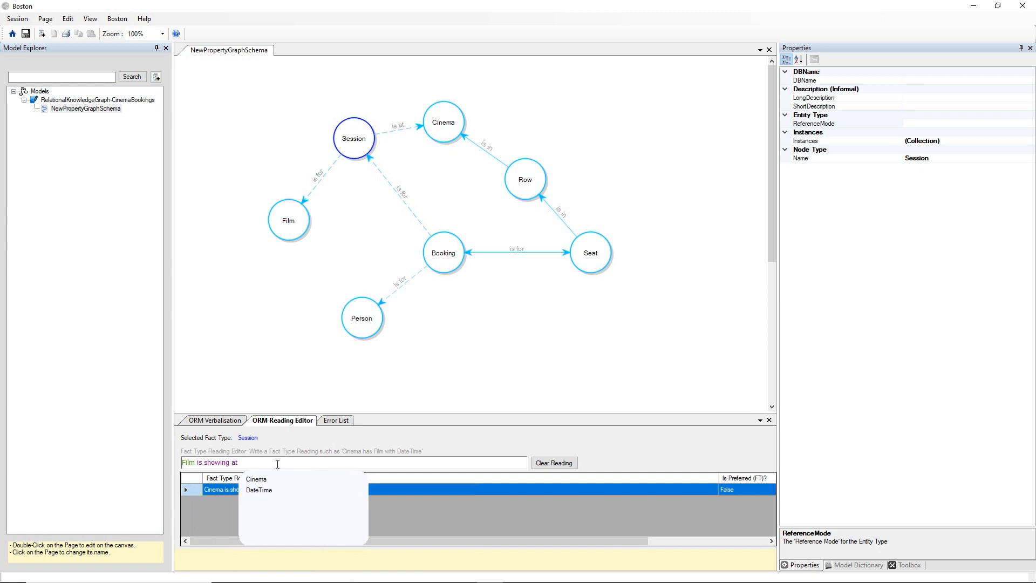
text(Cinema)
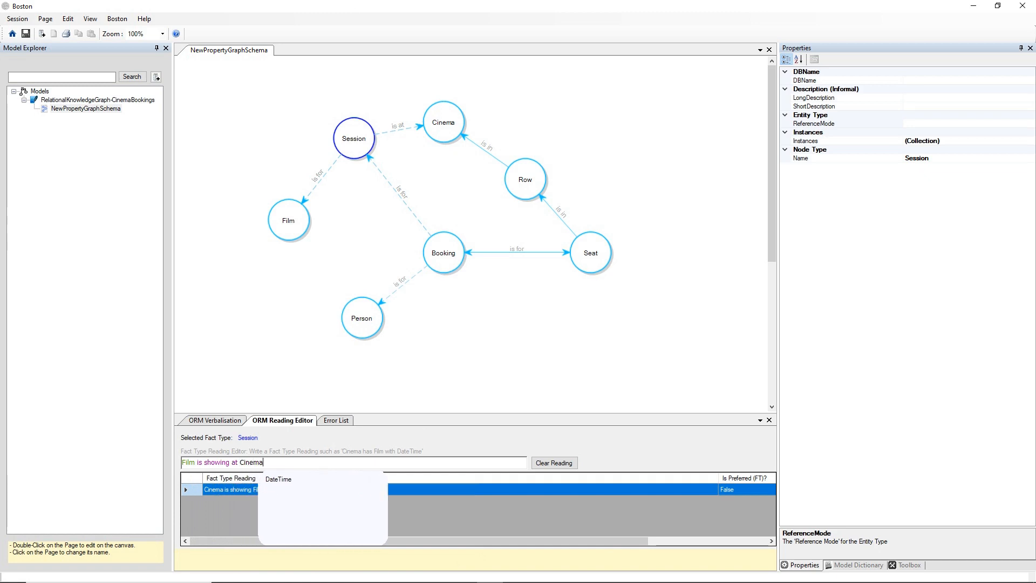
text( at a)
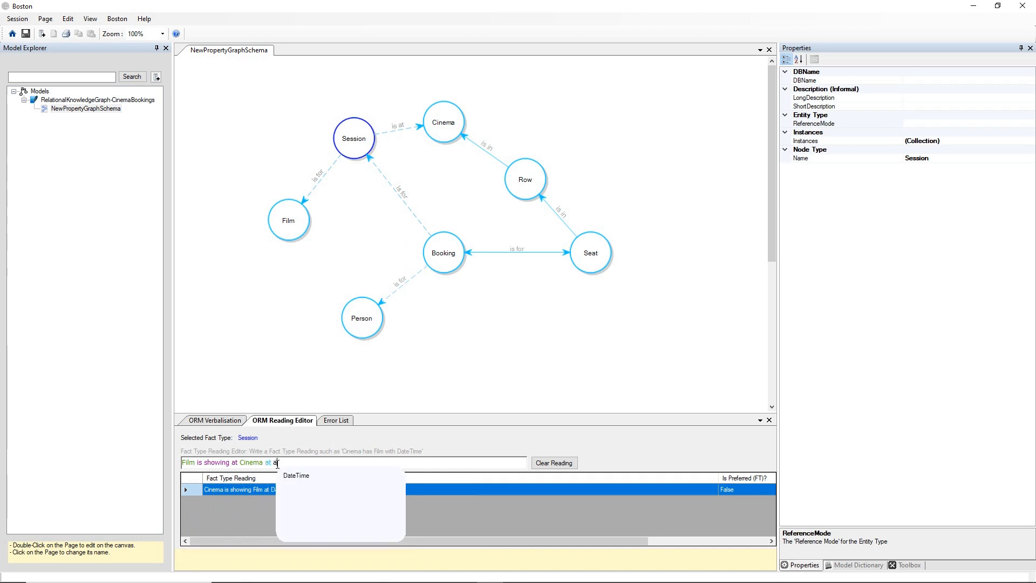
key(BackSpace)
text(D)
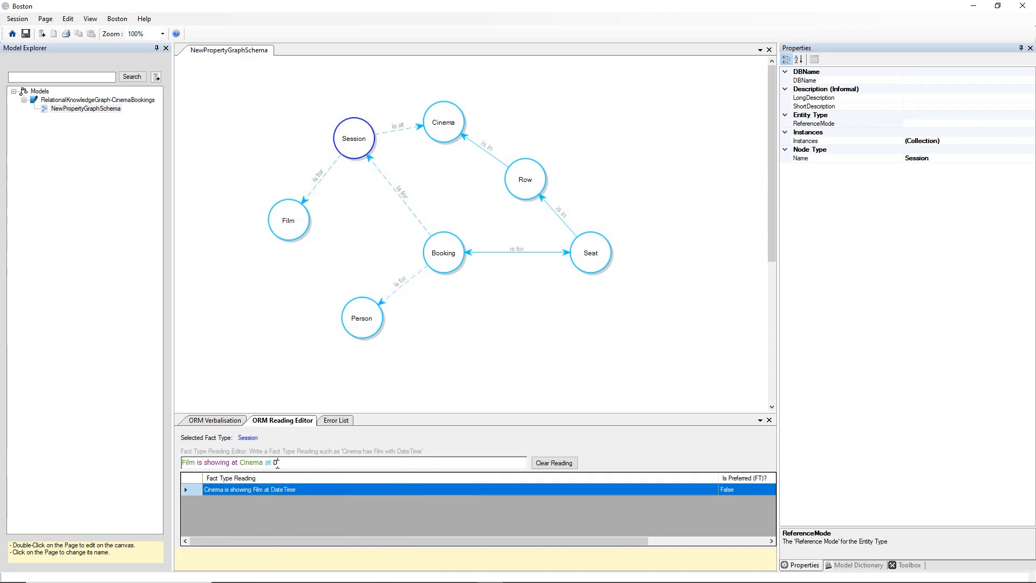
text(ateTime)
key(Return)
key(Return)
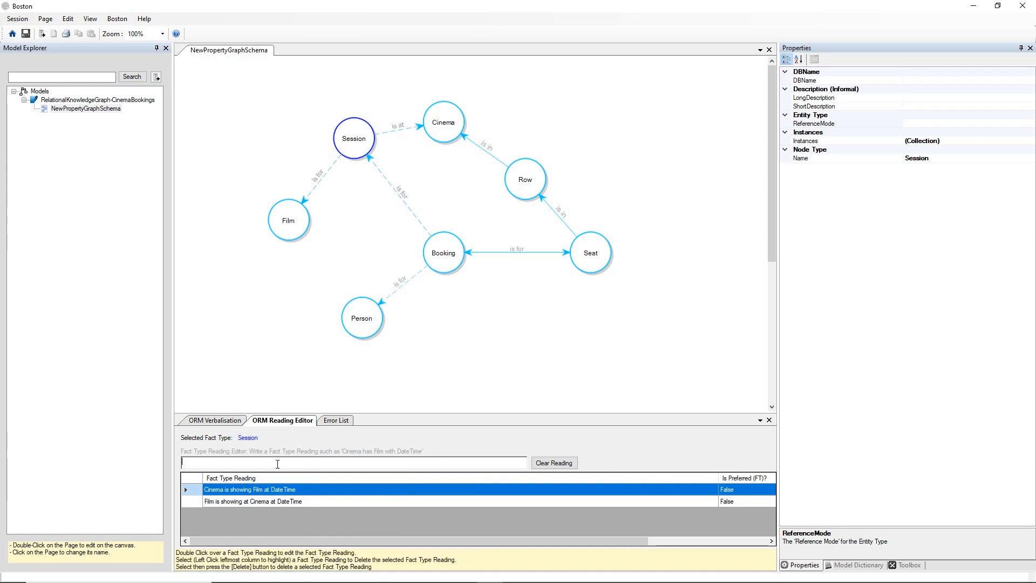
- Add the fact type reading "Film on DateTime is showing at Cinema" to Session and decline renaming the fact type
text(Film on )
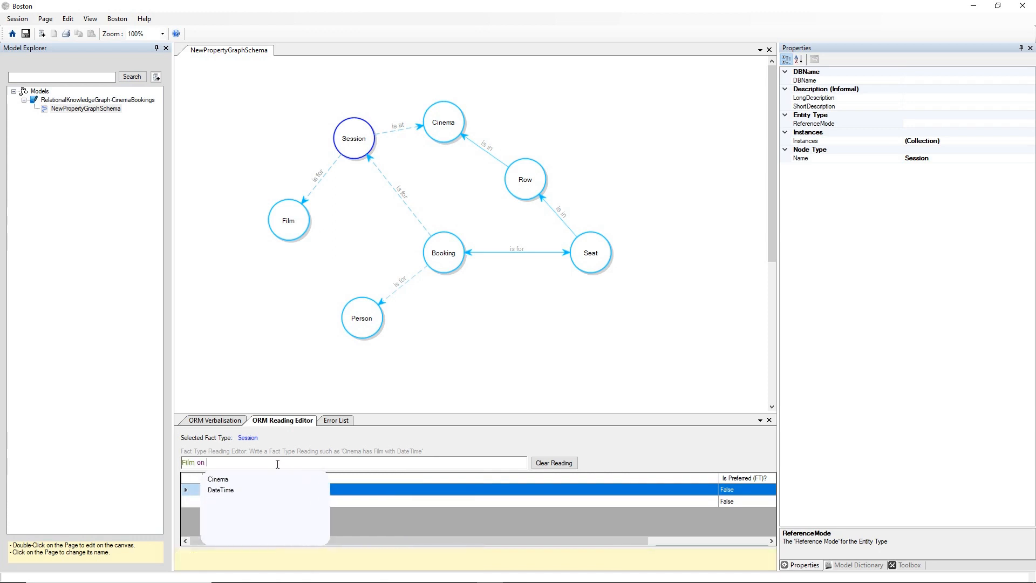
text(DateTime i)
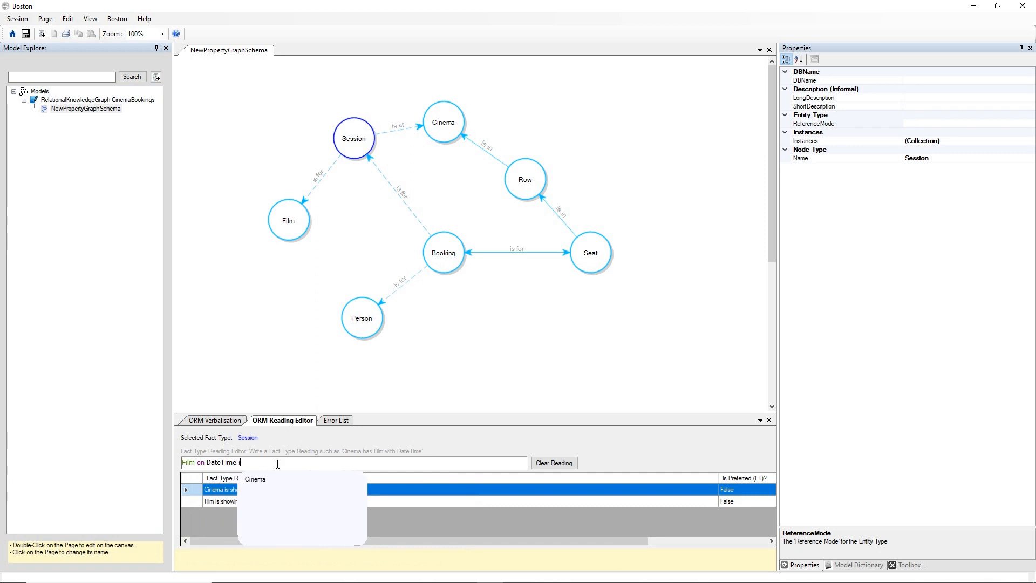
text(s s)
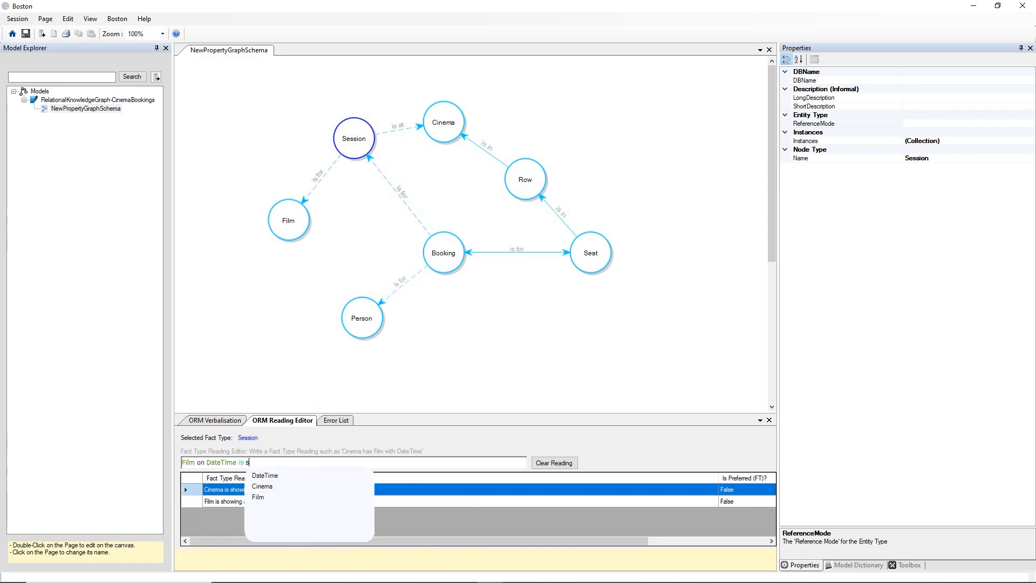
text(howing at )
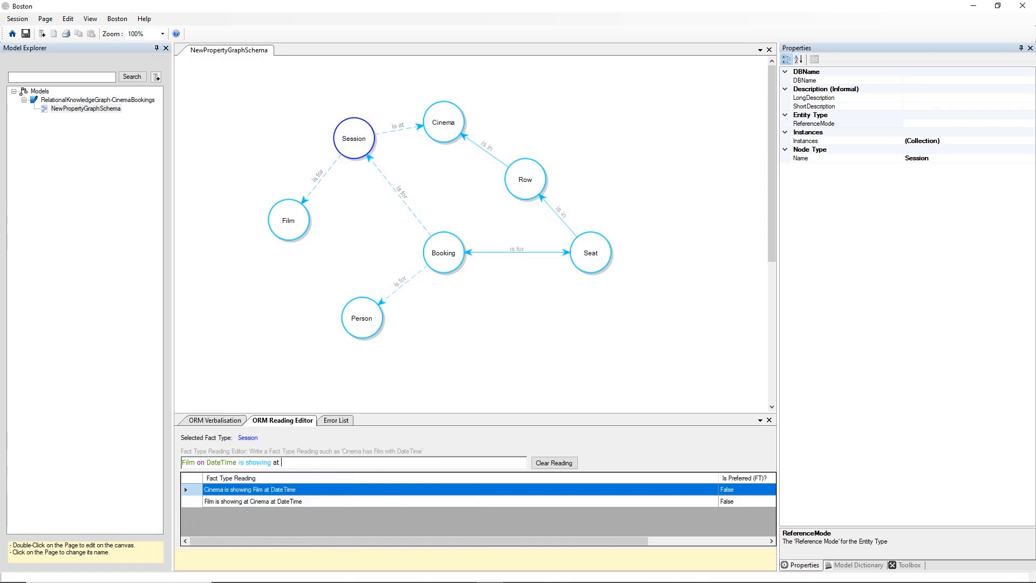
text(Cinema)
key(Return)
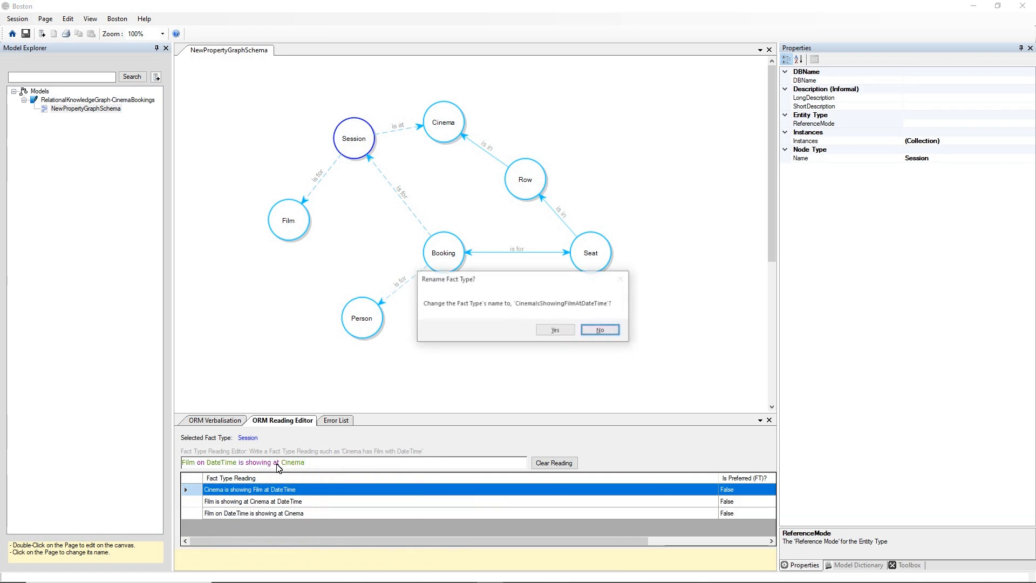
key(Return)
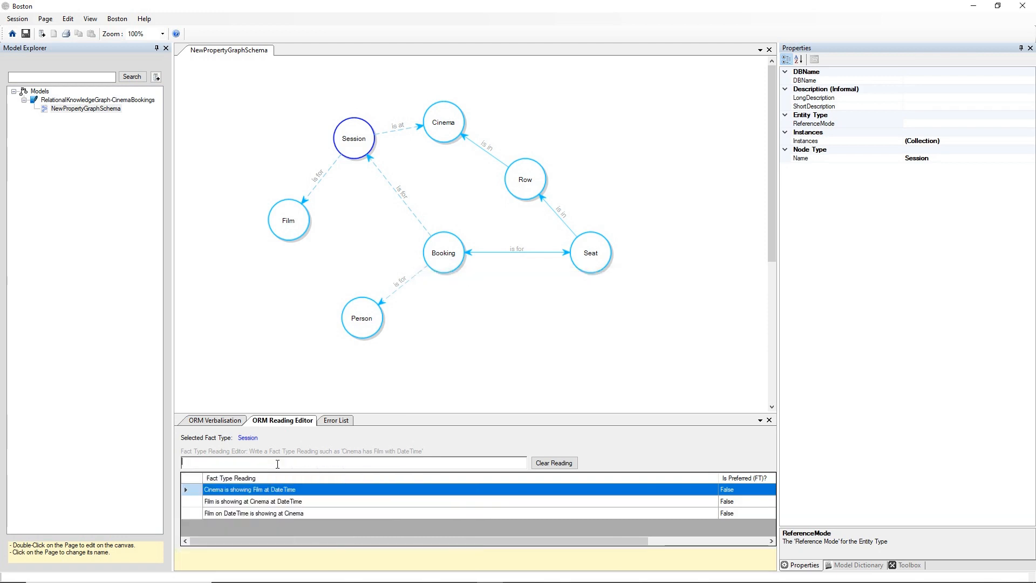
click(376, 158)
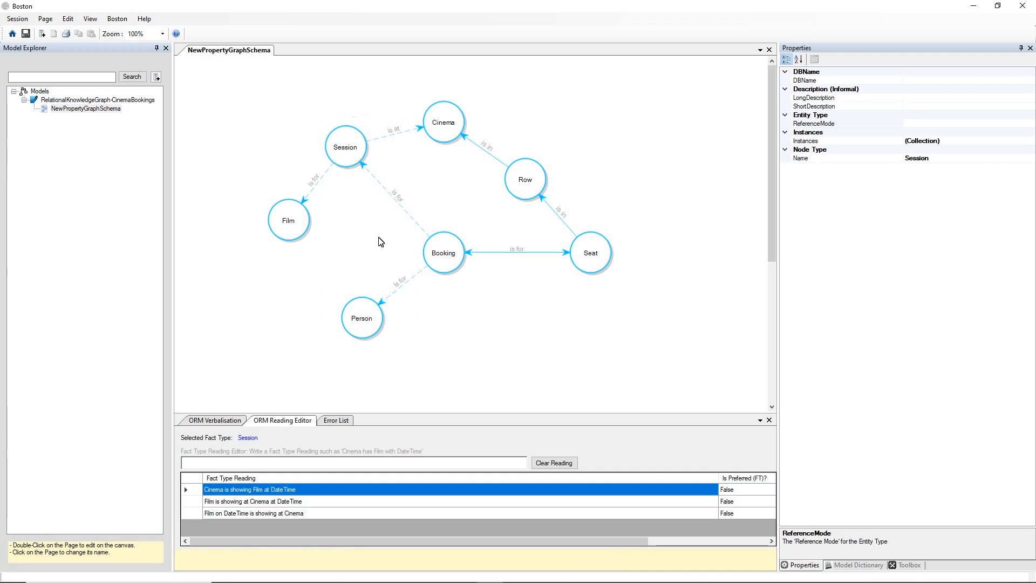
- Change Booking's fact type reading to "Session was booked by Person"
click(443, 255)
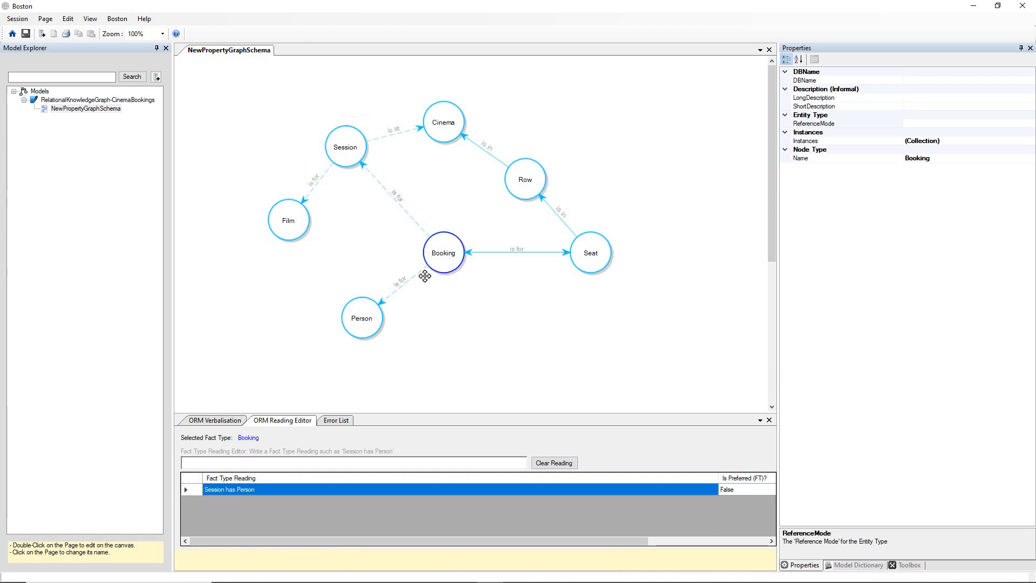
double_click(242, 491)
drag(244, 490, 230, 491)
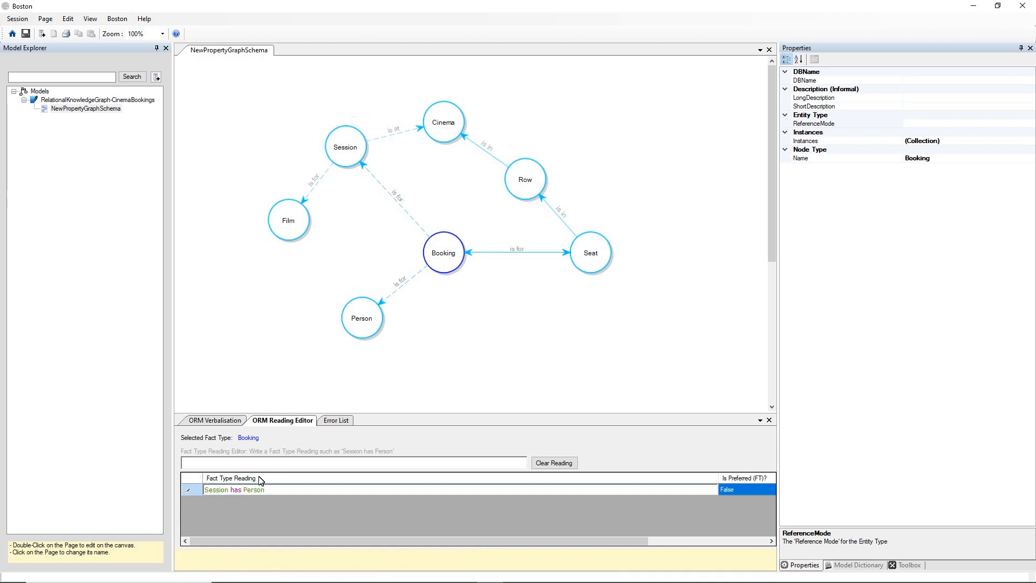
key(BackSpace)
text(was booked by)
key(Return)
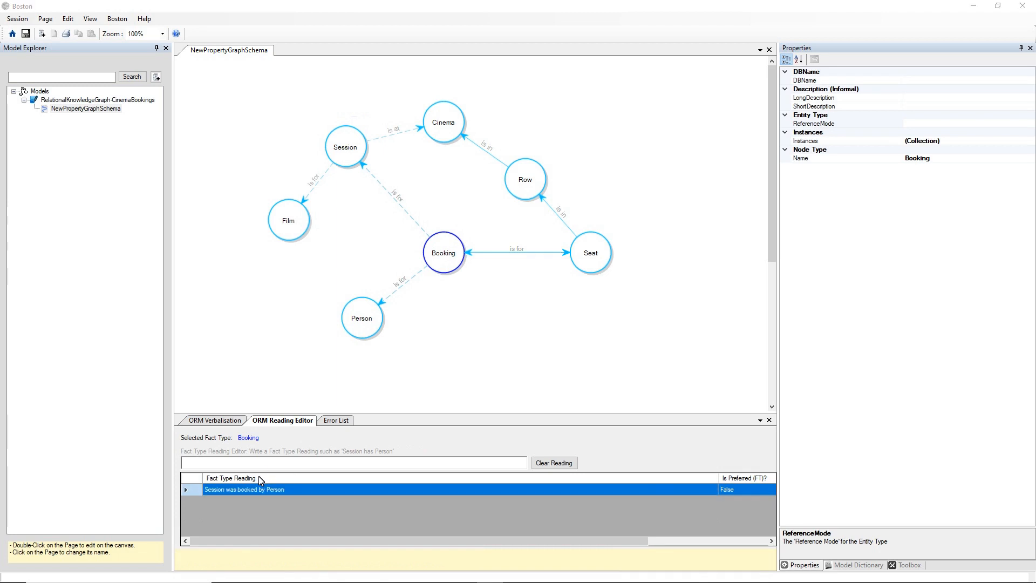
key(Return)
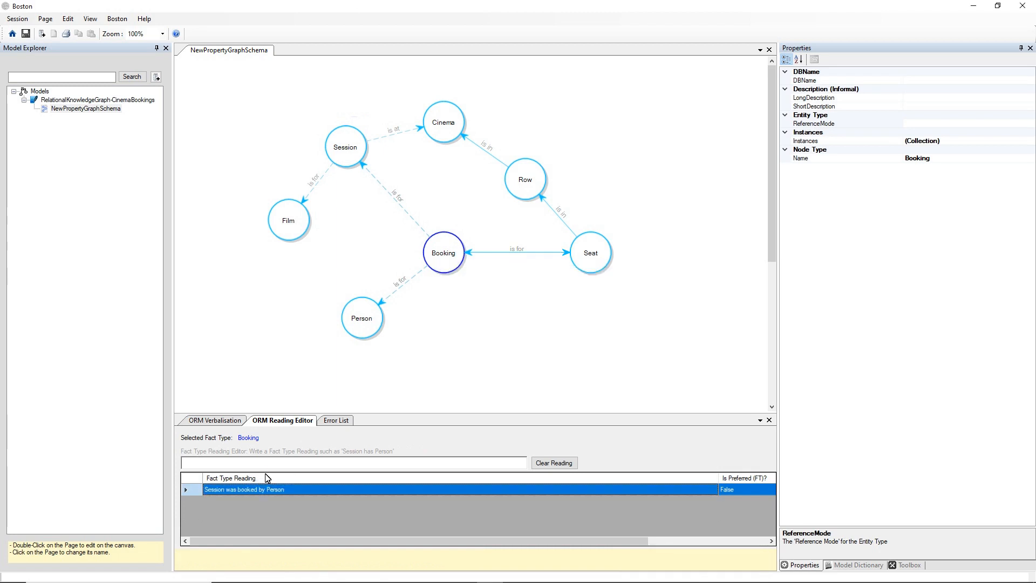
- Add the fact type reading "Person booked Session" to Booking and decline renaming the fact type
click(284, 466)
text(Per)
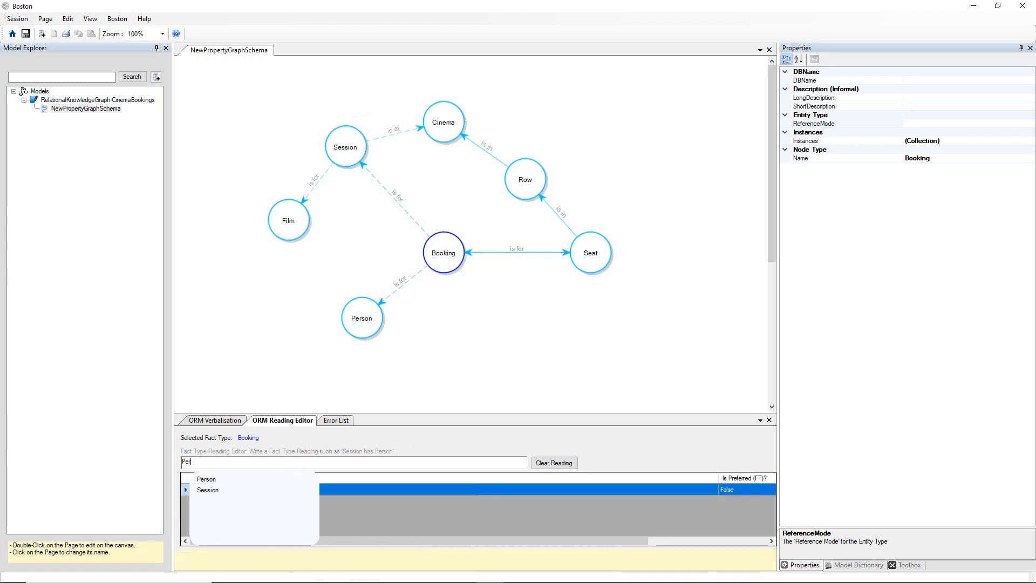
text(son booked Se)
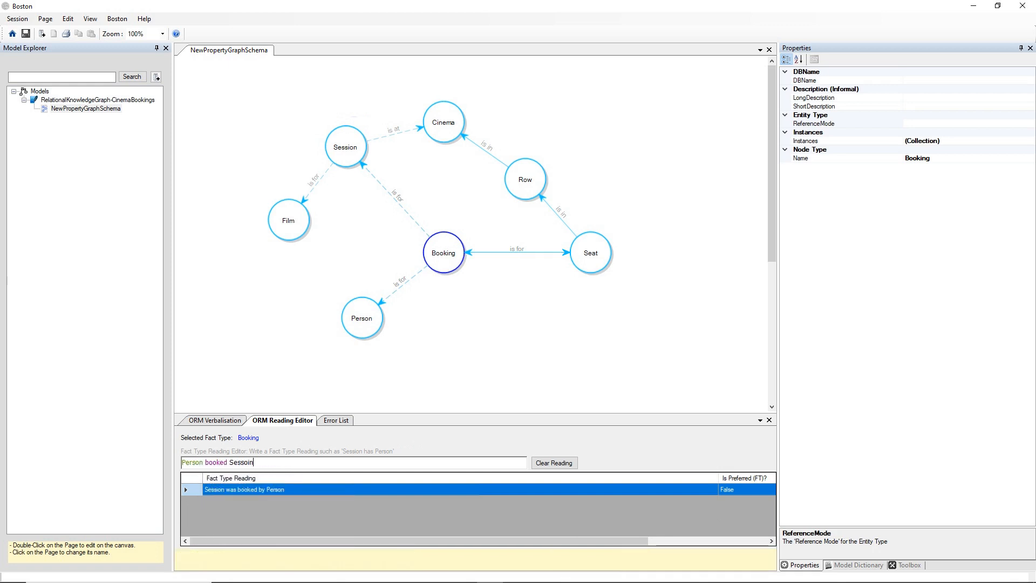
text(ssion)
key(Return)
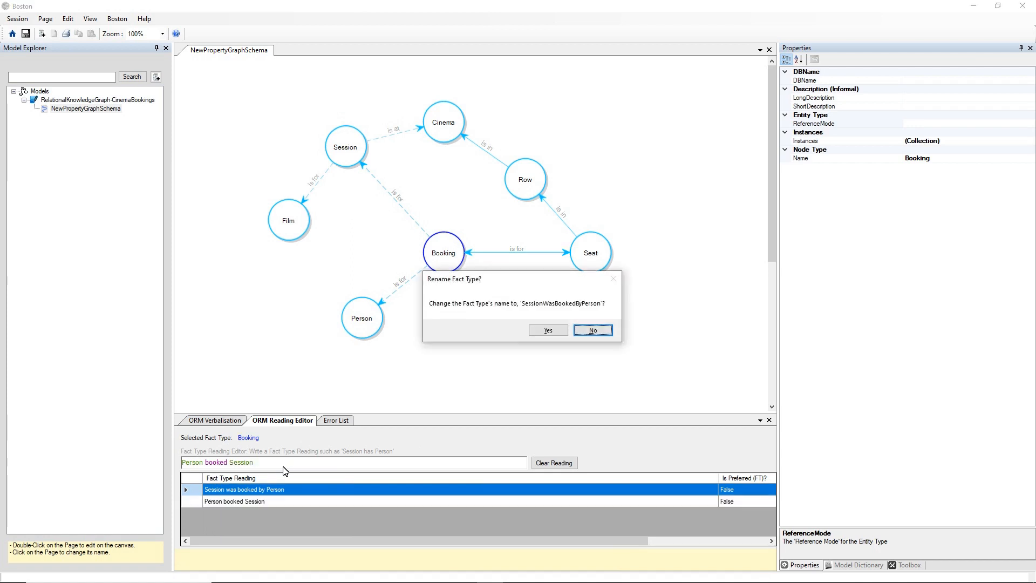
key(Return)
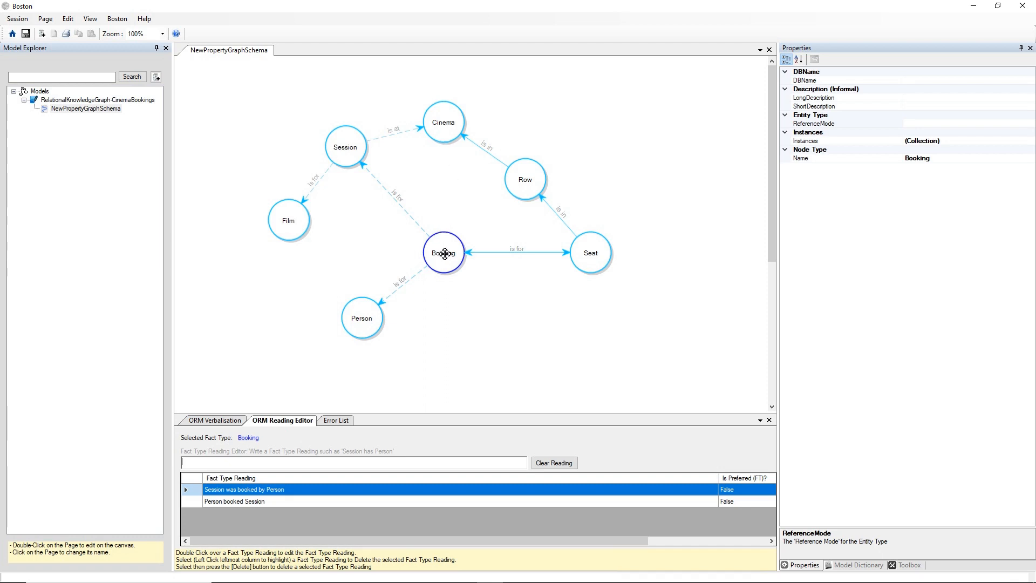
- Convert the property graph page to an Entity Relationship Diagram and open the new ERD-NewPropertyGraphSchema page
click(444, 193)
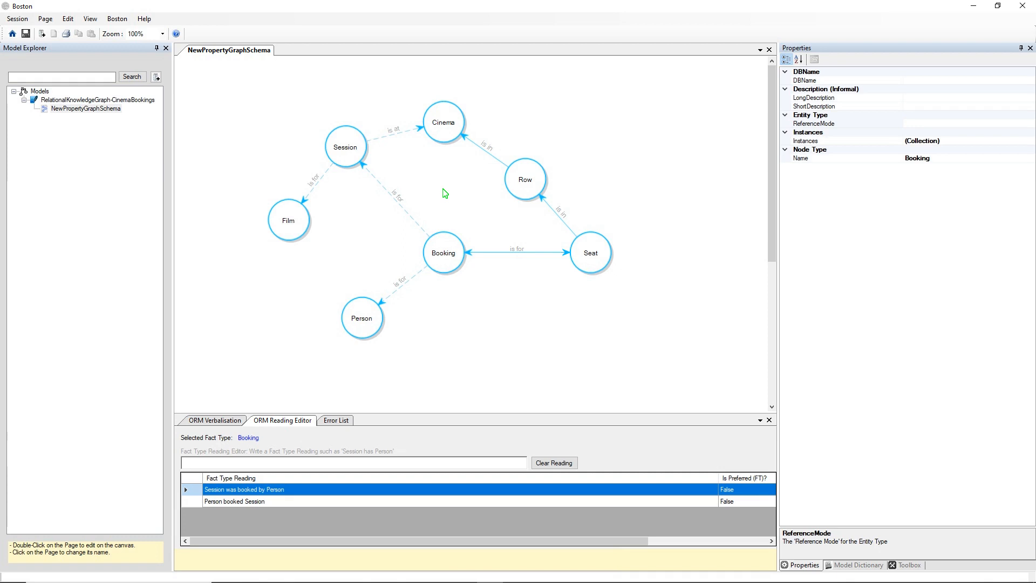
right_click(444, 193)
mouse_move(497, 223)
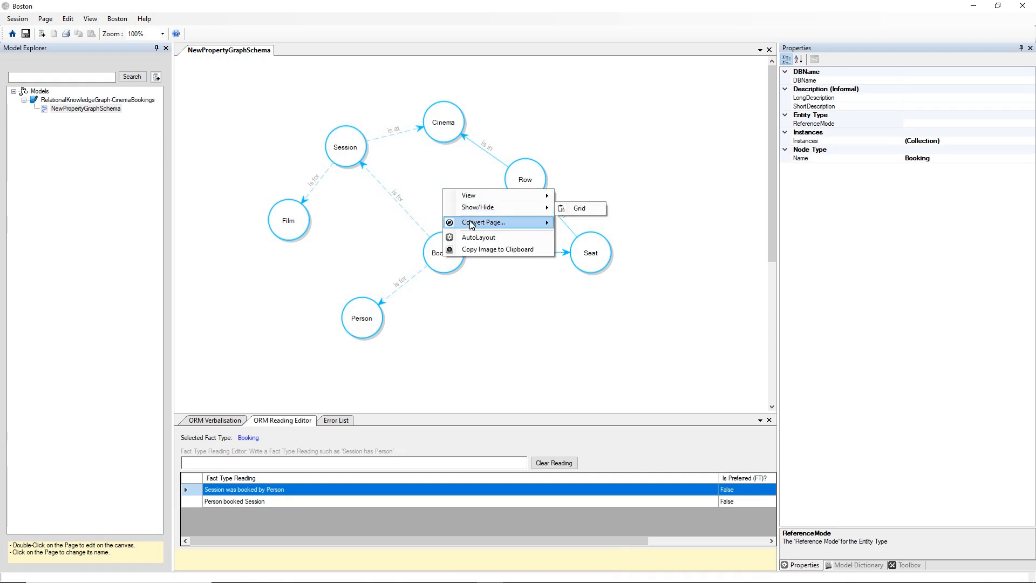
mouse_move(594, 222)
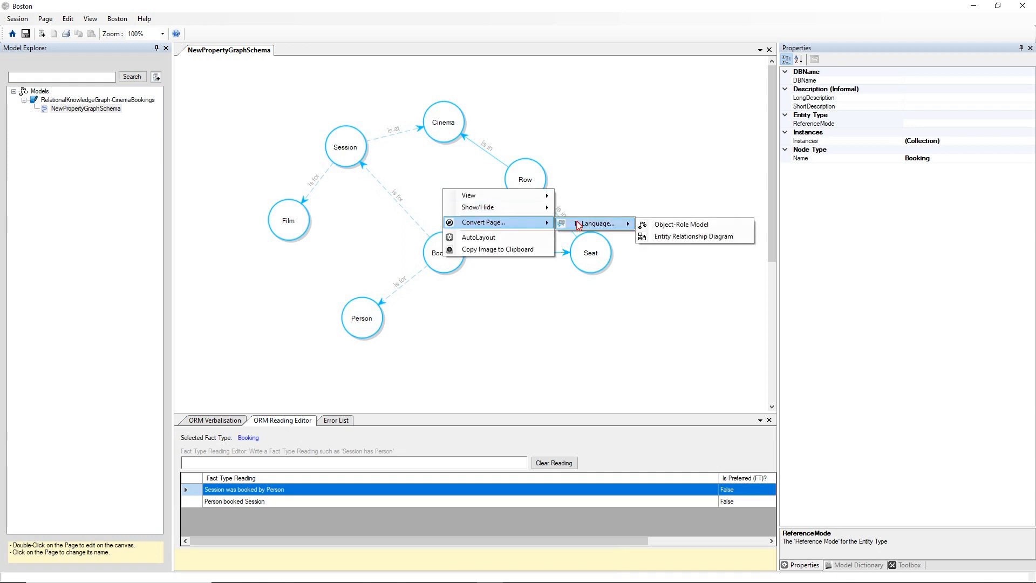
click(676, 233)
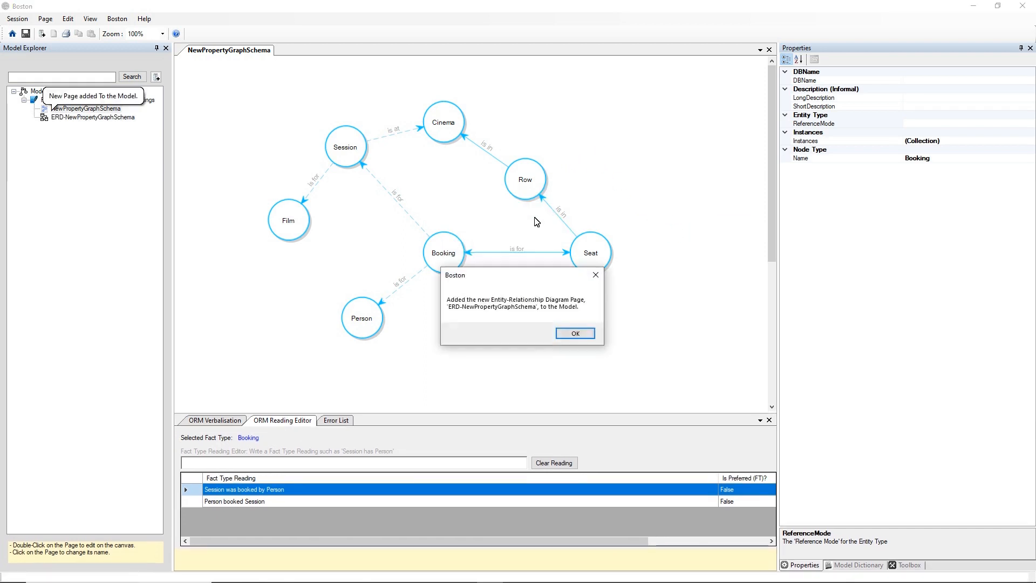
click(566, 334)
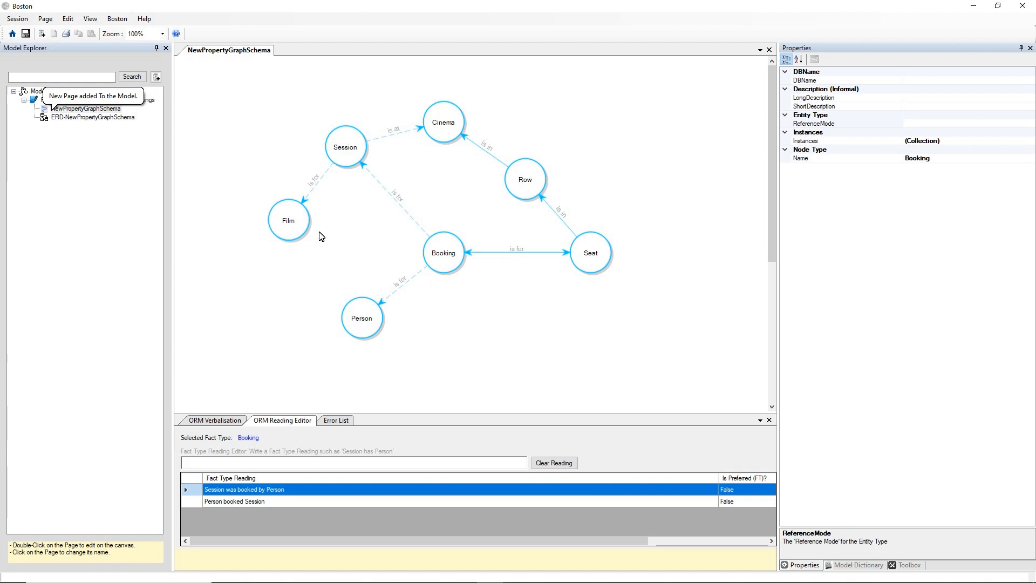
click(125, 117)
double_click(125, 117)
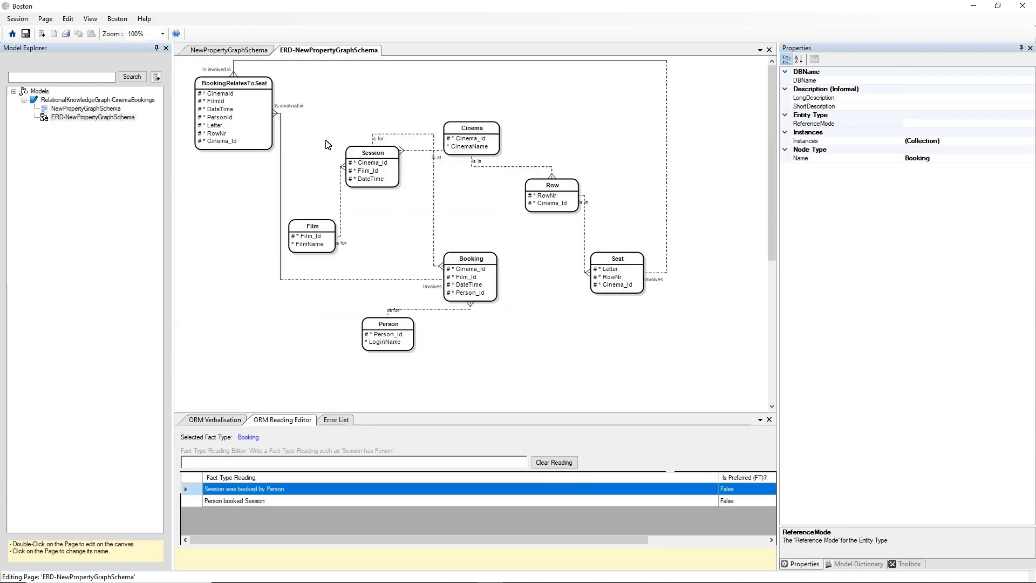
- Rearrange the diagram with BookingRelatesToSeat below and between Booking and Seat, and spread Booking, Person and Seat outward from it
drag(237, 87, 554, 307)
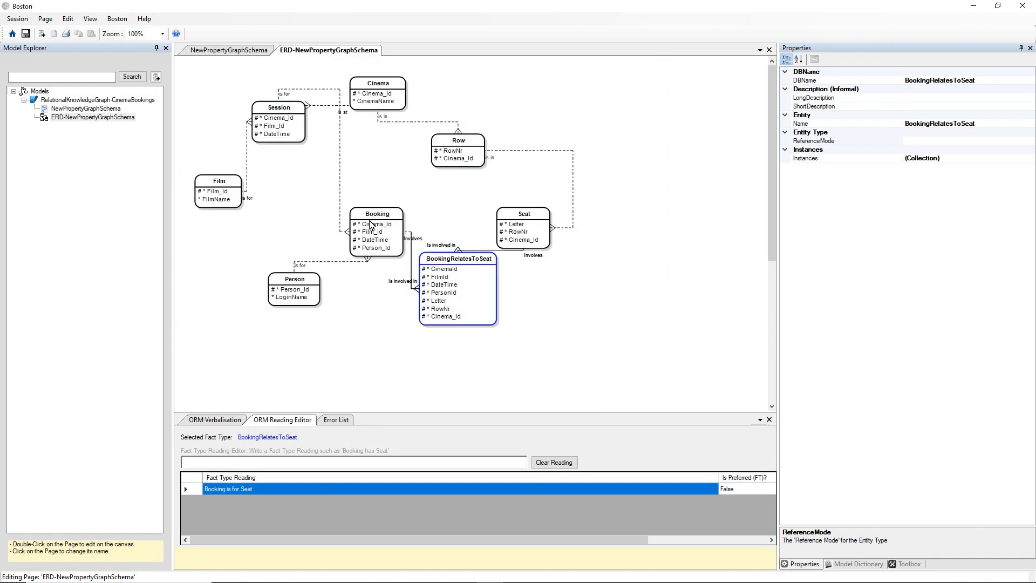
click(346, 207)
drag(346, 208, 346, 199)
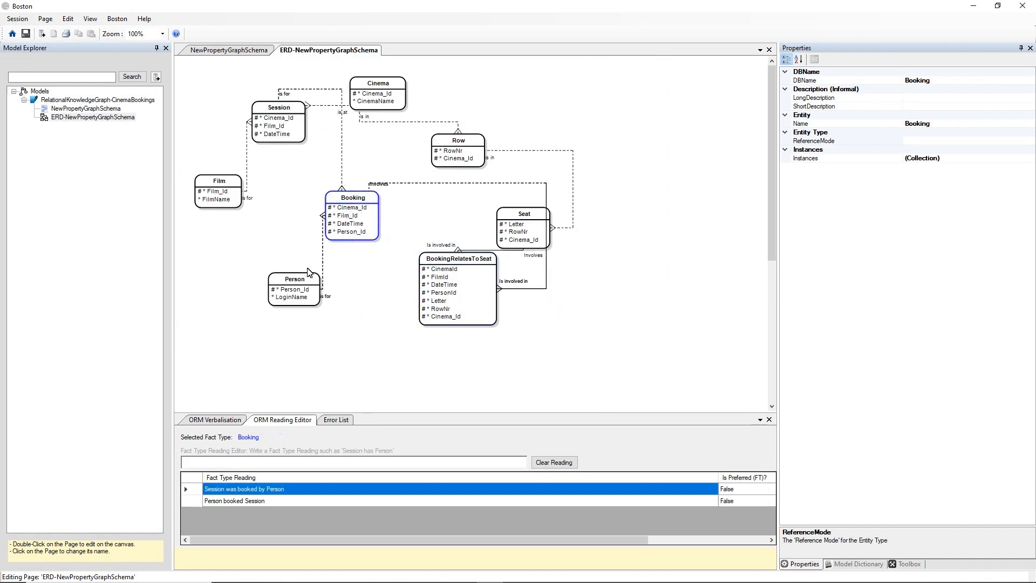
drag(297, 279, 264, 287)
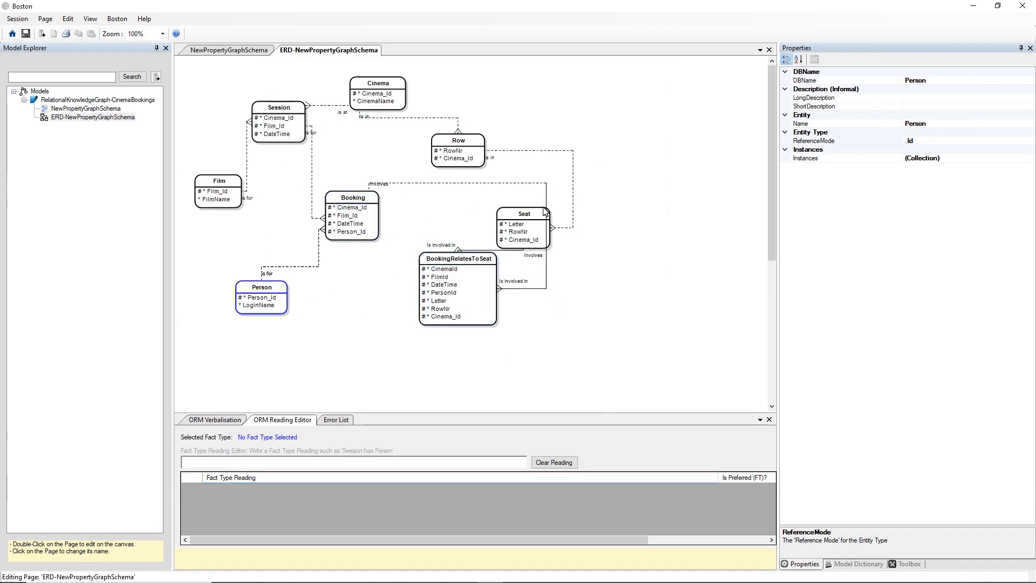
drag(530, 218, 587, 186)
click(606, 139)
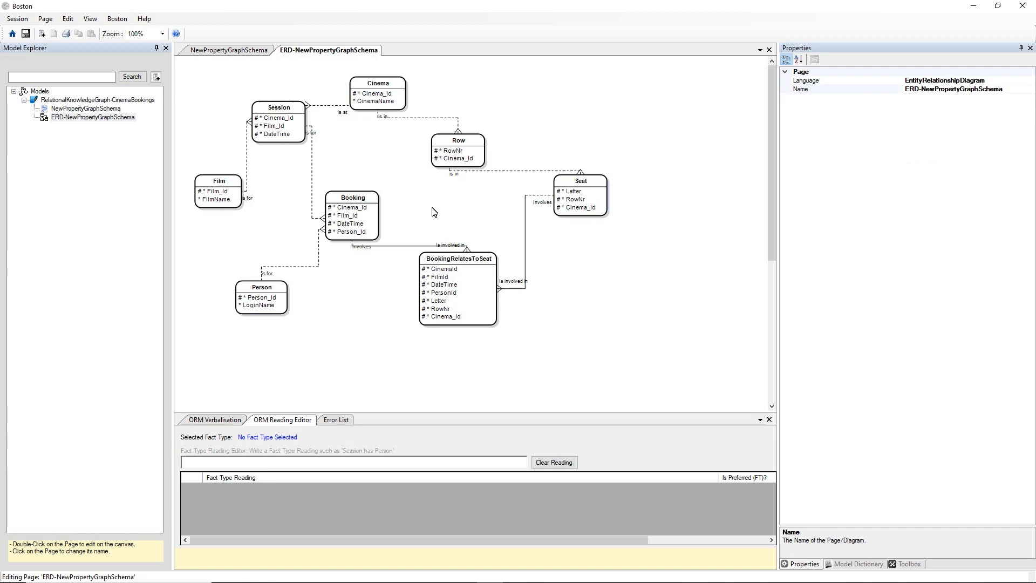
- Morph from the Booking entity to its node on NewPropertyGraphSchema, and compare that page with the entity relationship diagram
right_click(354, 201)
mouse_move(380, 204)
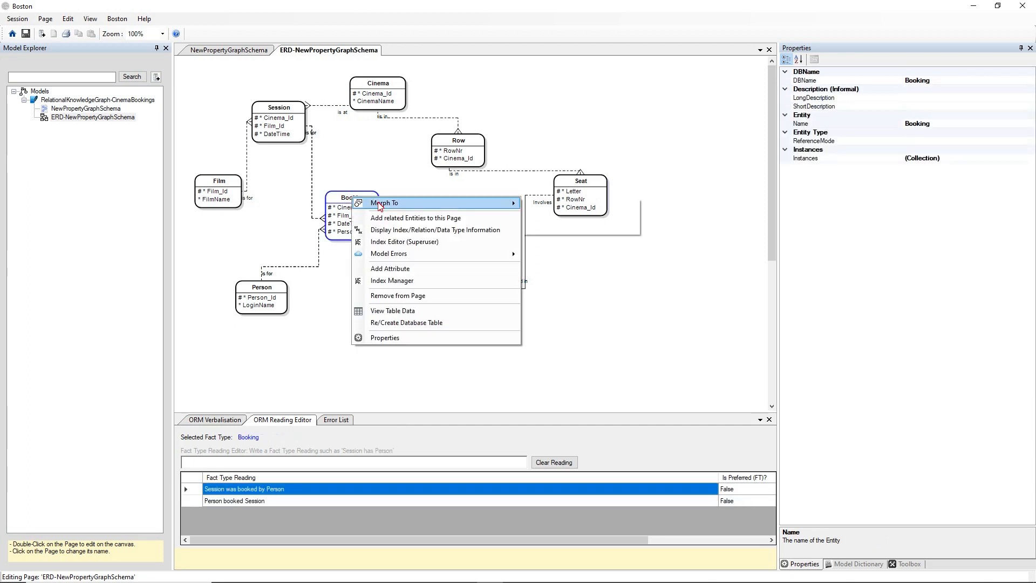
mouse_move(582, 227)
click(655, 229)
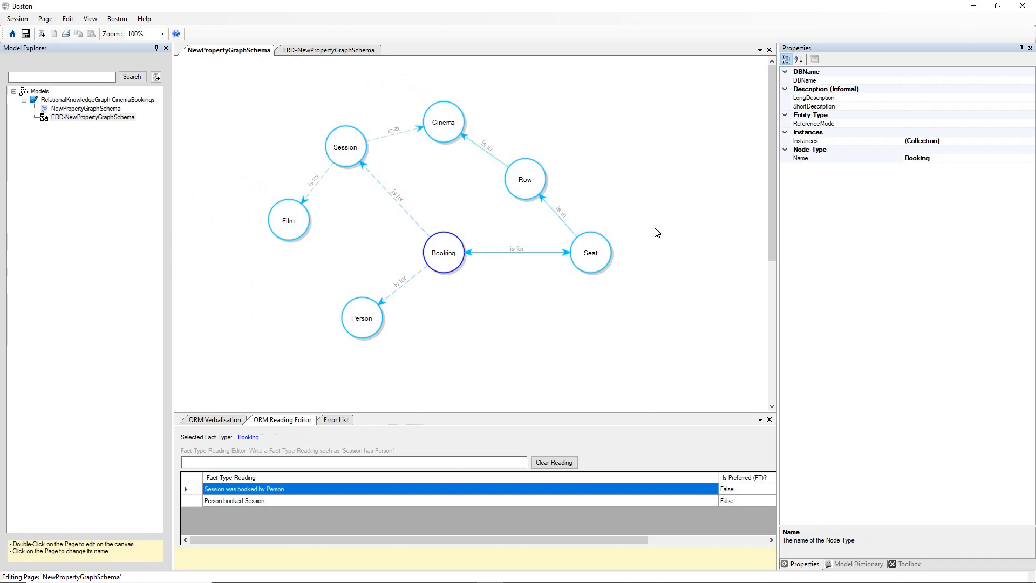
click(596, 176)
click(338, 50)
click(402, 173)
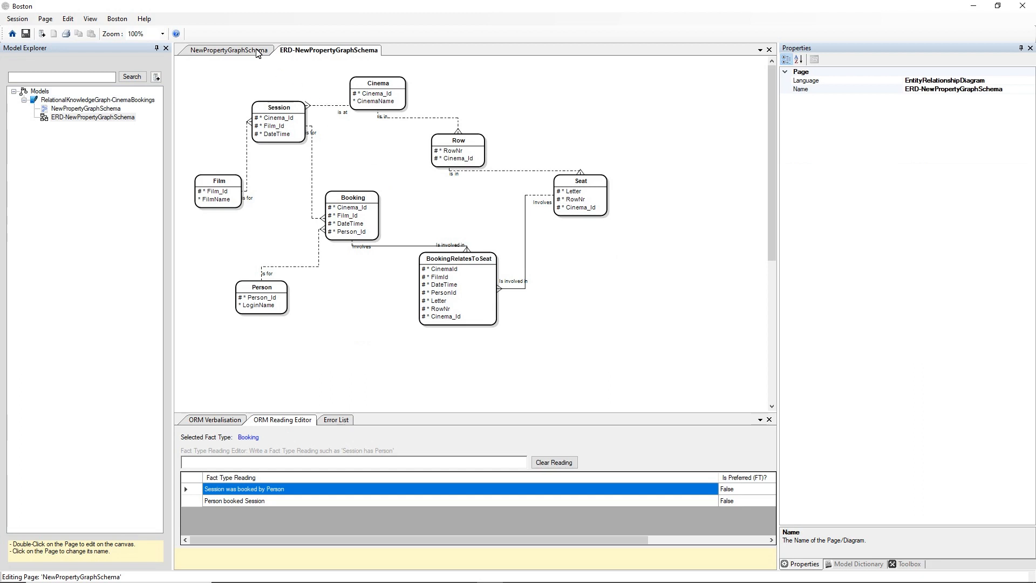
- Return to the NewPropertyGraphSchema page and open the node data of Cinema
click(236, 52)
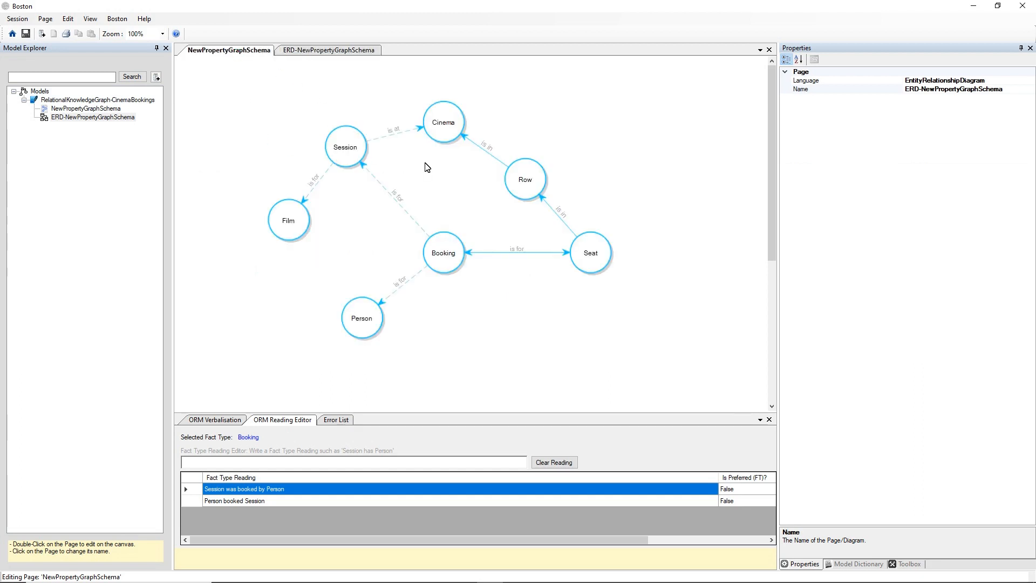
click(445, 128)
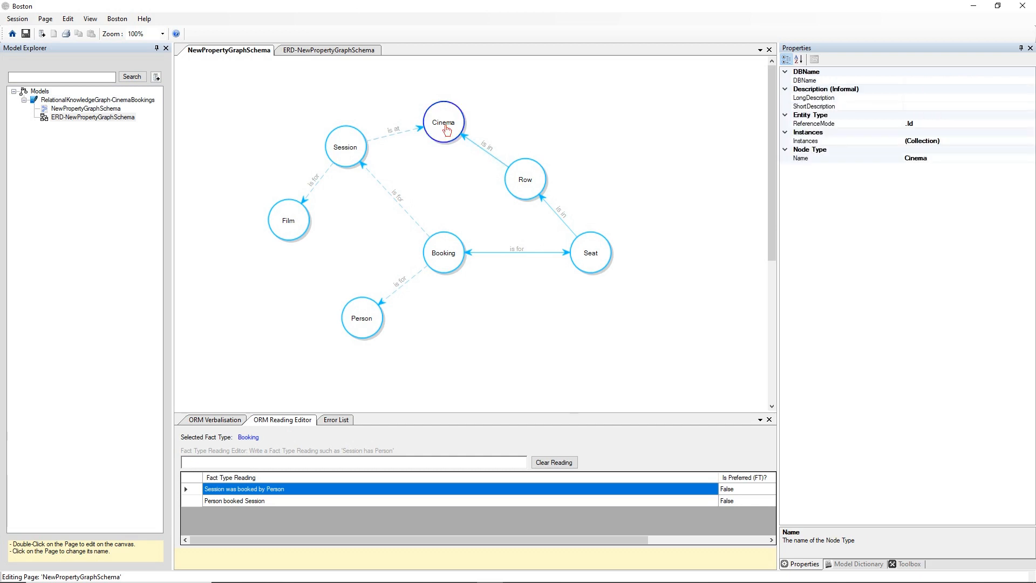
right_click(446, 128)
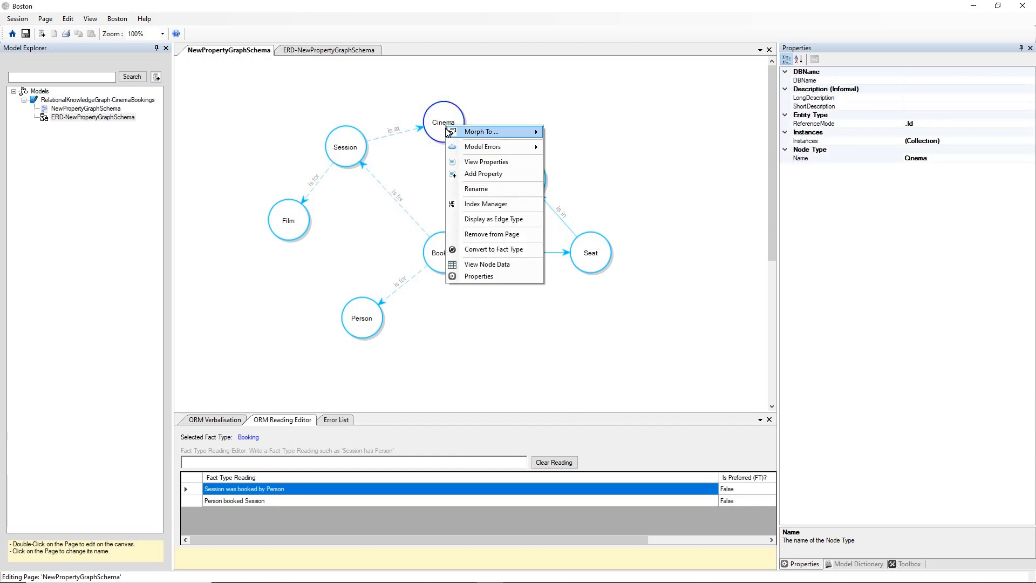
click(477, 265)
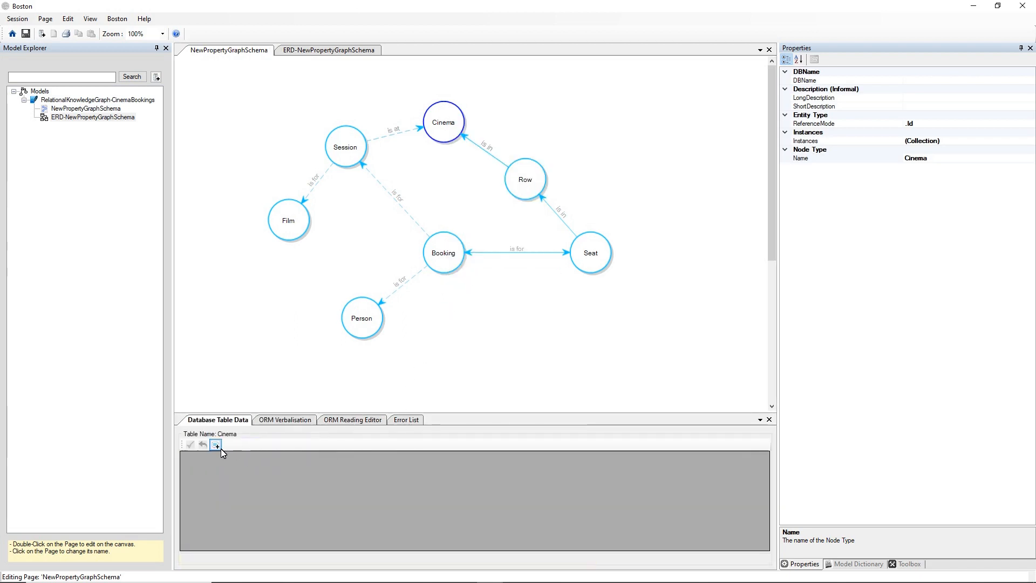
- Add a Cinema record with Cinema_Id 1 and CinemaName "Great Western Cinema", and save it to the database
click(217, 445)
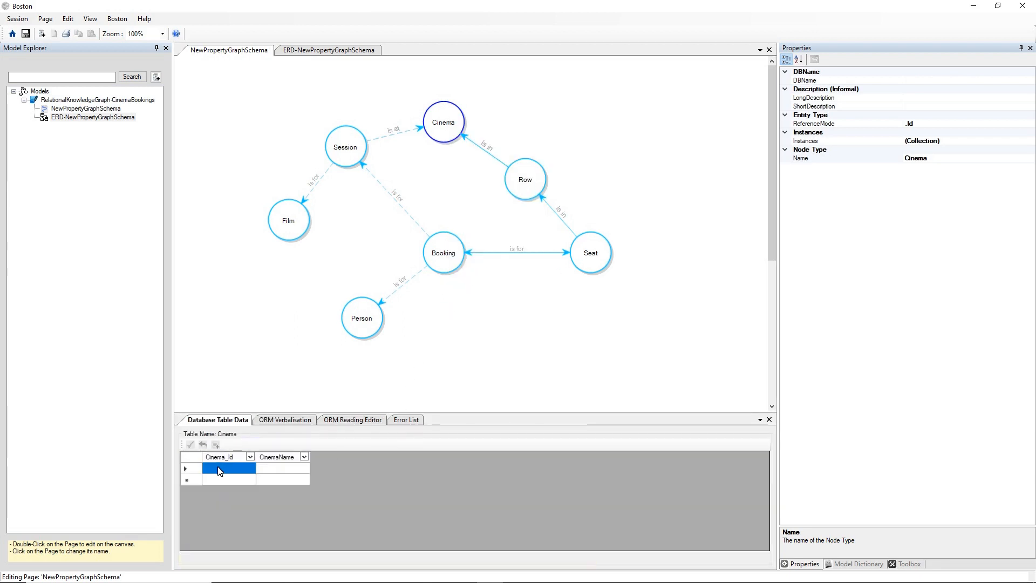
text(1)
click(277, 471)
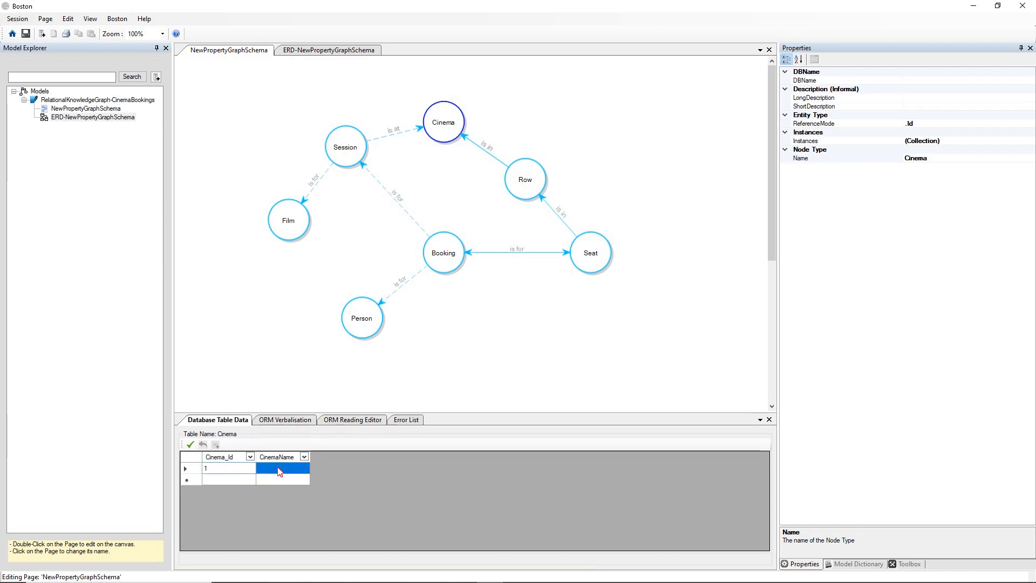
click(279, 471)
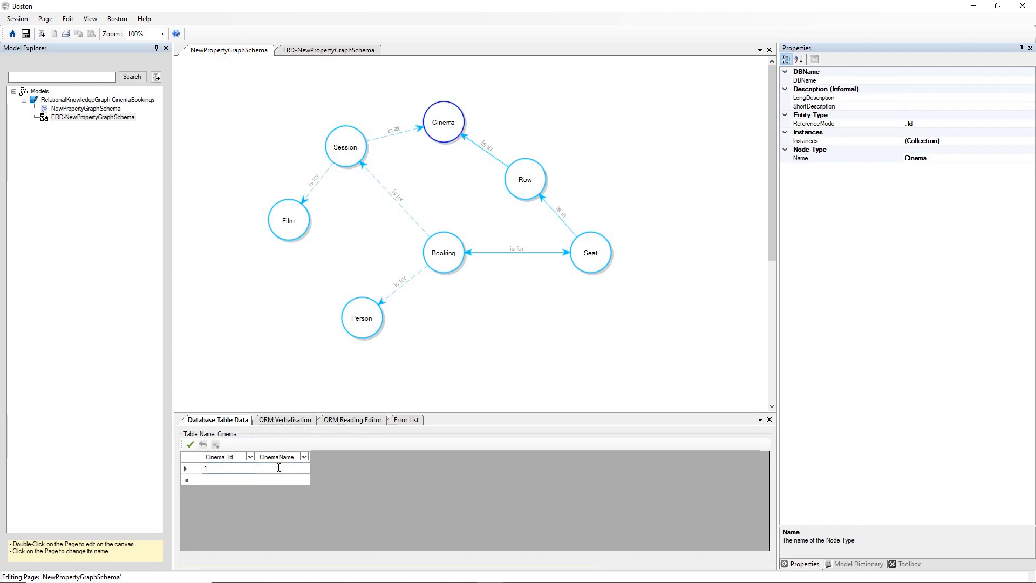
text(Great)
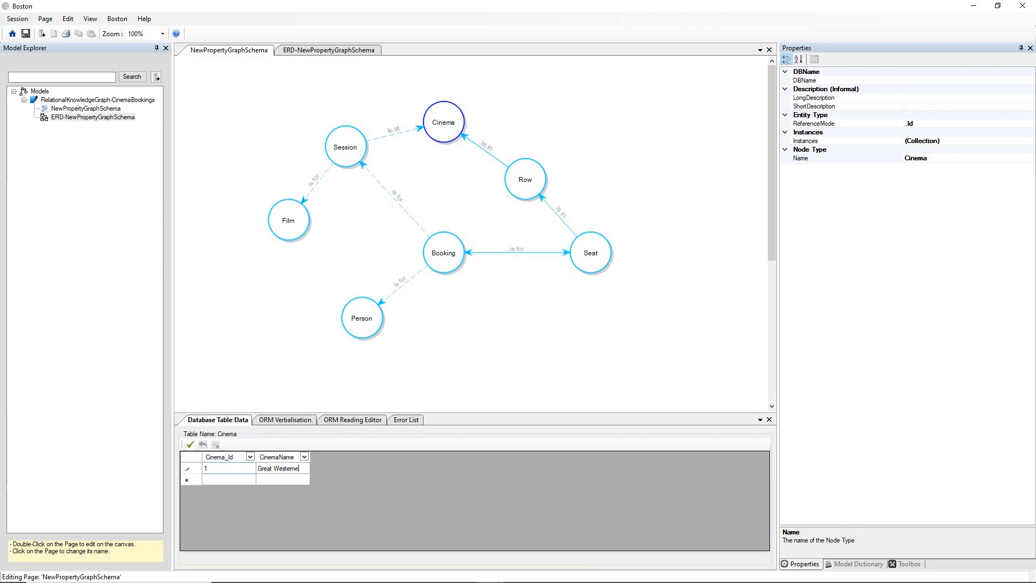
text( Western Cinema)
click(190, 444)
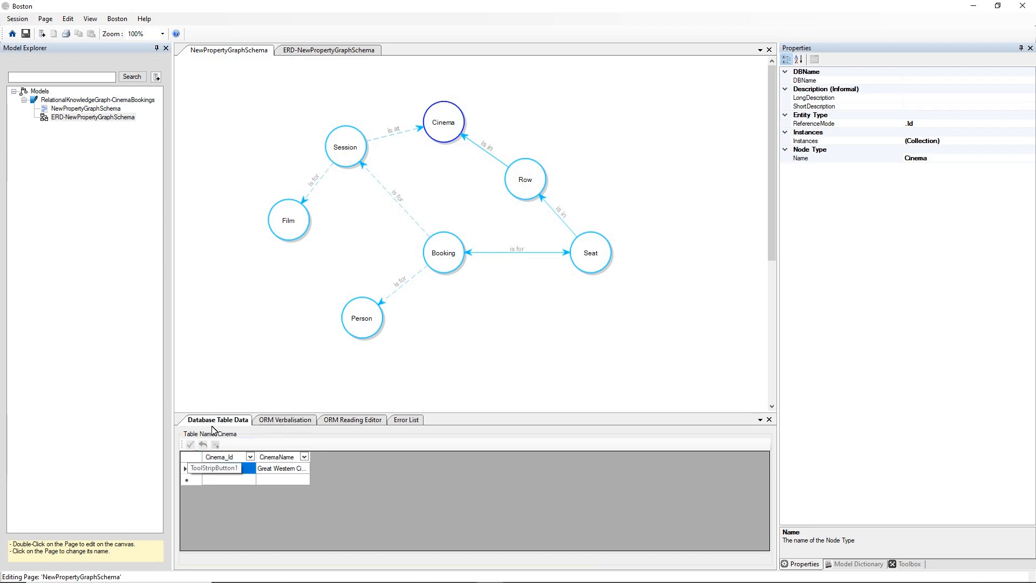
- Reopen the Cinema node's data to check the saved record
click(453, 189)
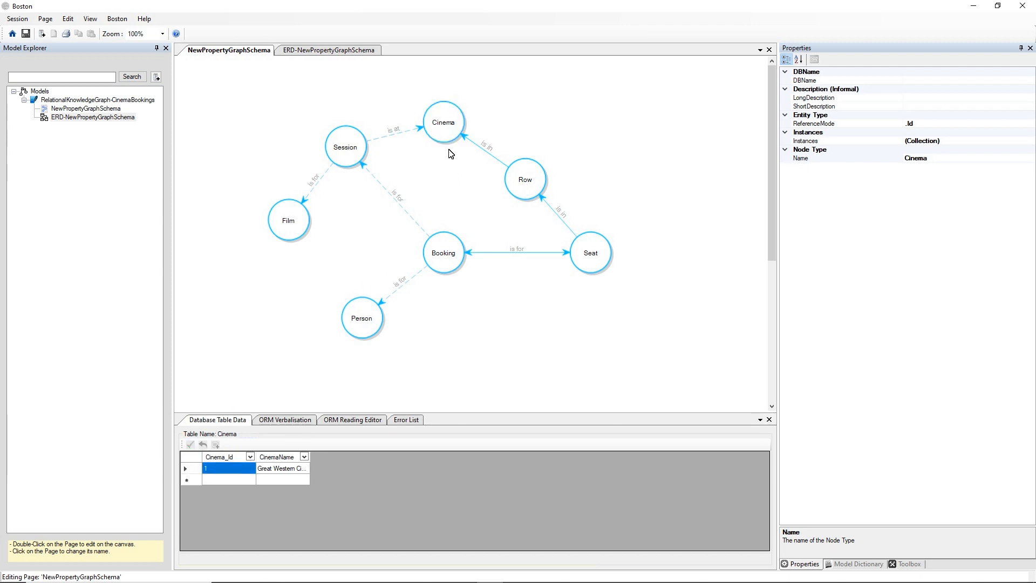
right_click(447, 131)
click(479, 272)
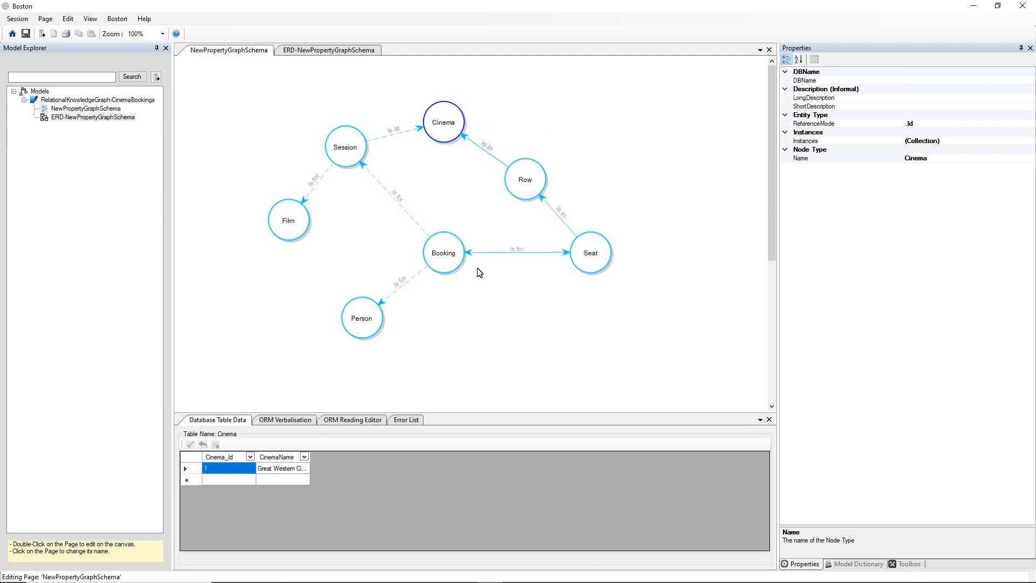
click(463, 192)
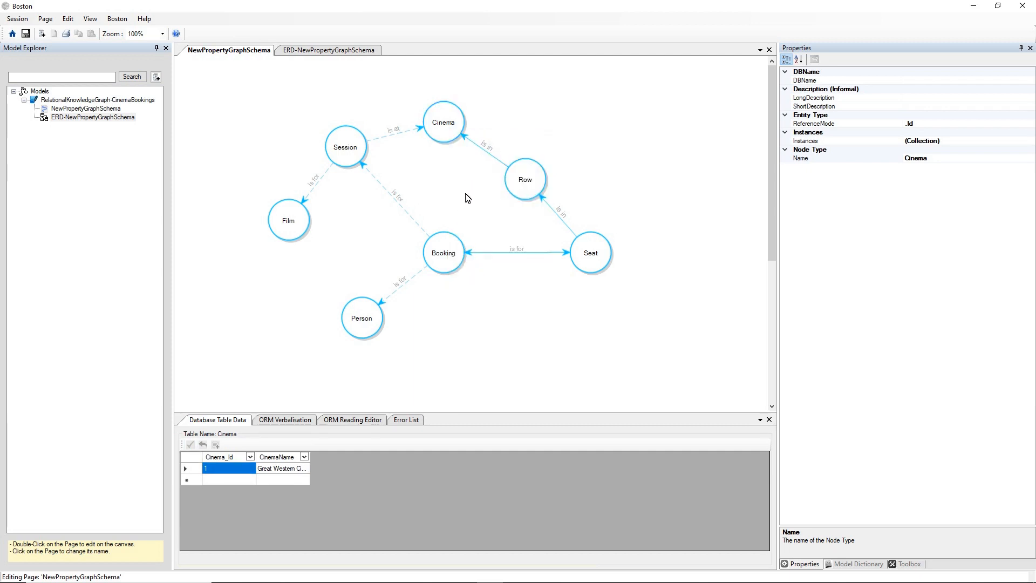
- Open the Person node's data, add a record with Person_Id 1 and the person's login name, and save it
right_click(370, 312)
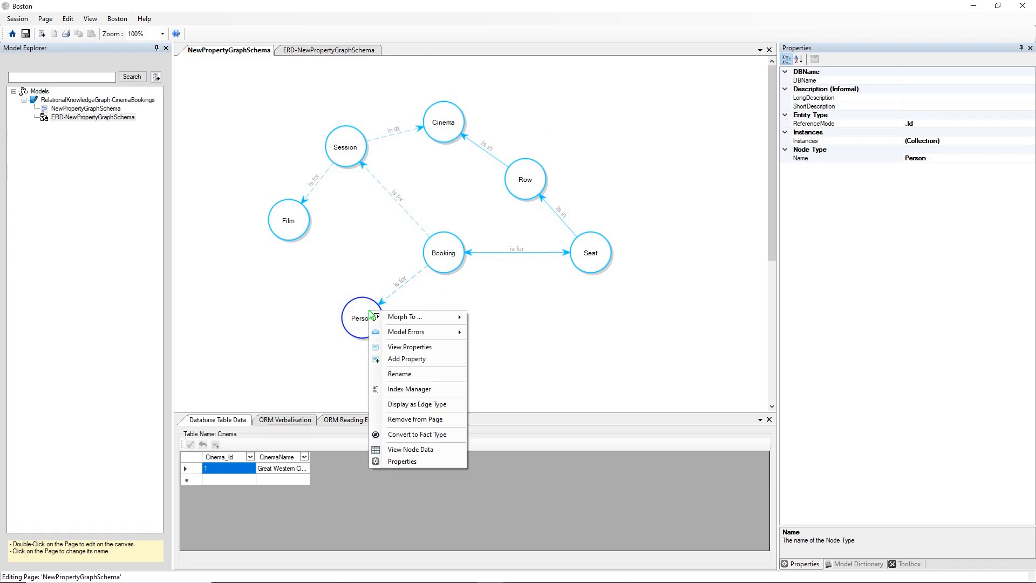
click(390, 450)
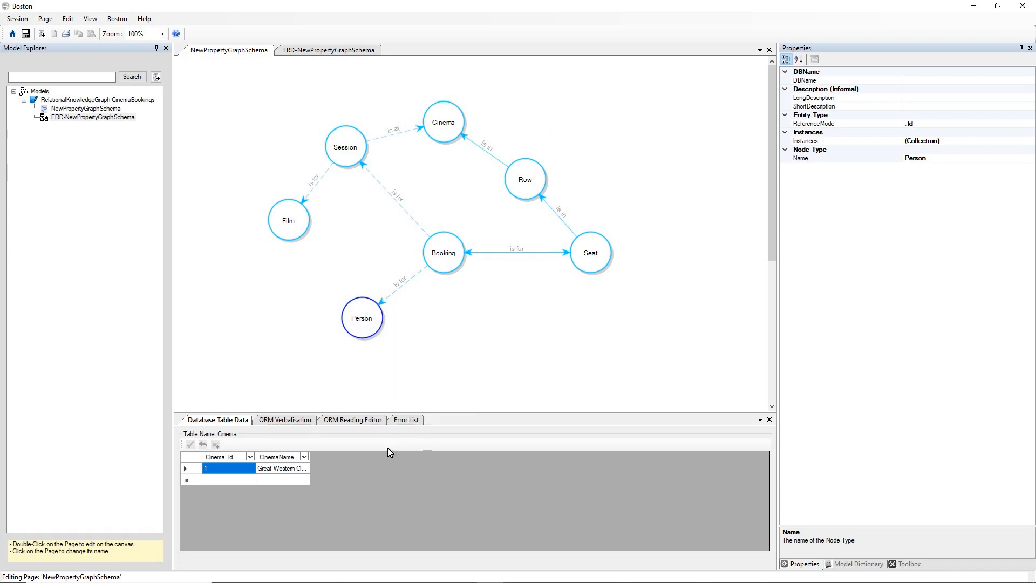
click(217, 446)
click(218, 468)
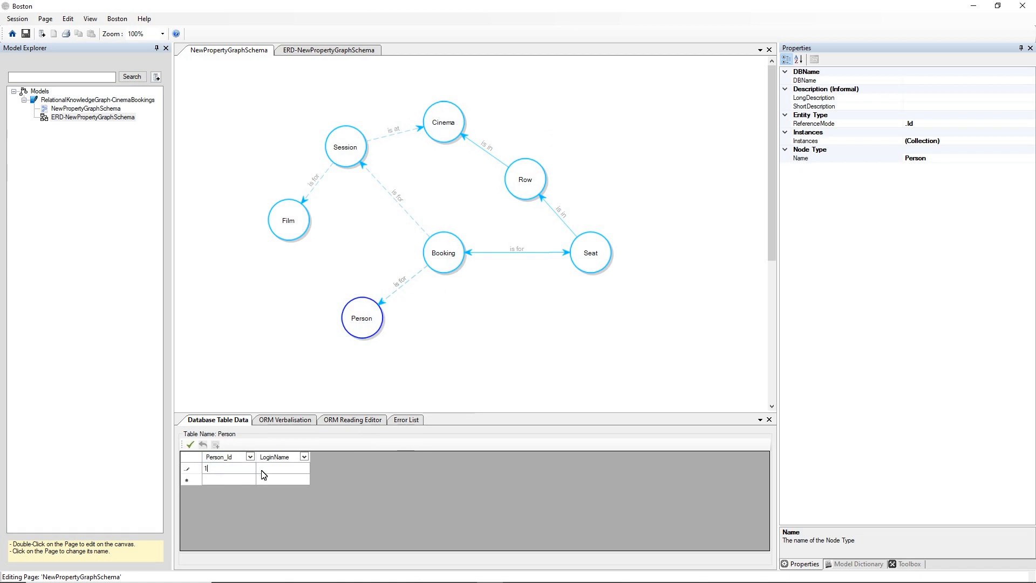
click(278, 468)
click(287, 468)
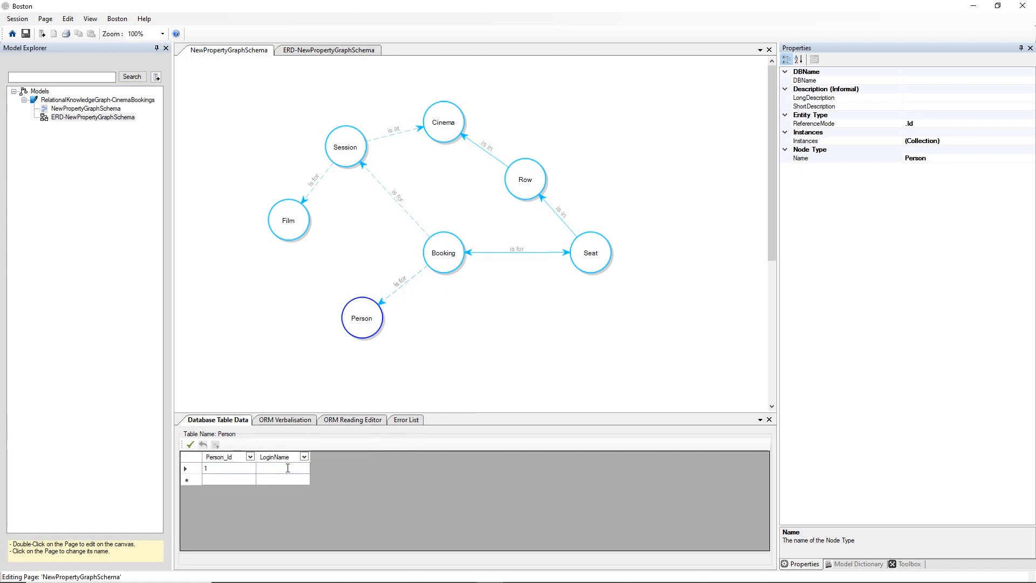
text(Peter)
click(240, 470)
click(191, 446)
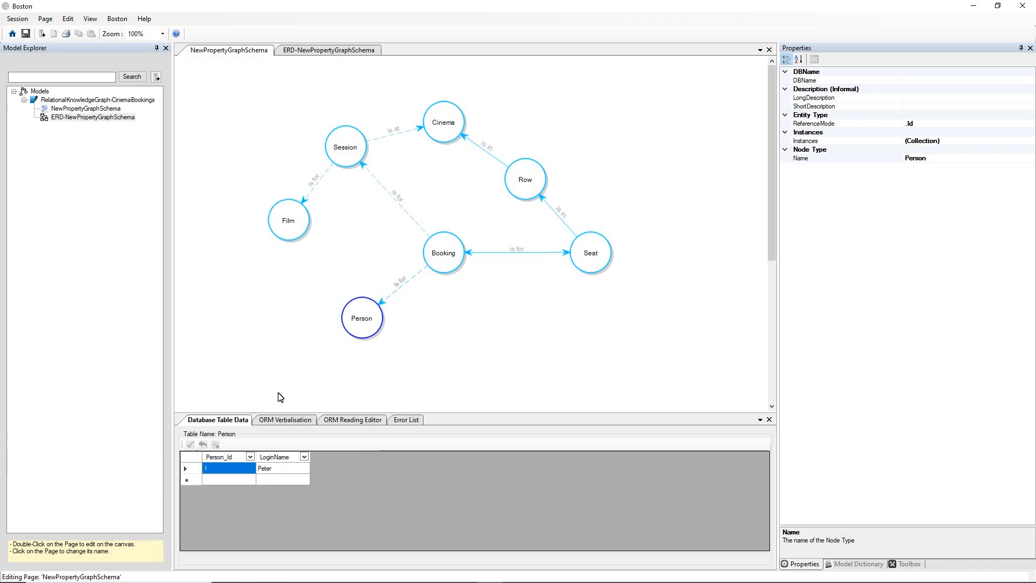
- Open the Film node's data, add a record with Film_Id 1 and FilmName "Rocky", and save it
click(338, 237)
click(290, 219)
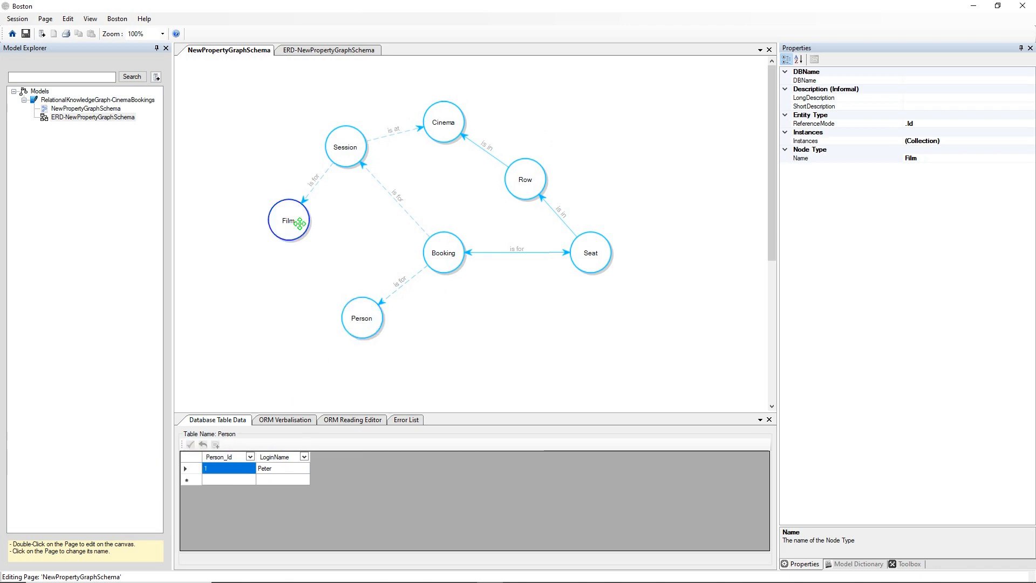
right_click(296, 221)
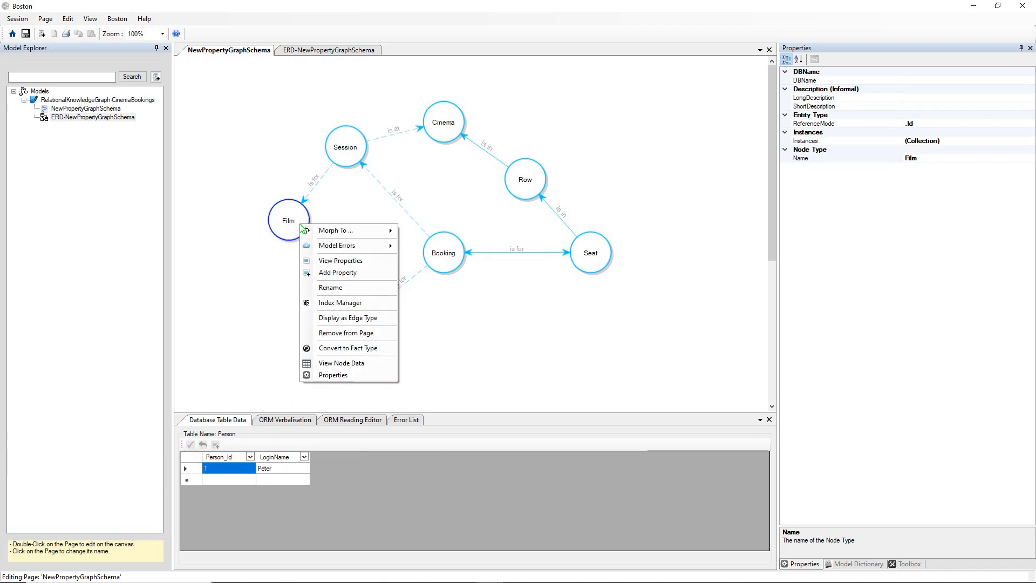
click(322, 363)
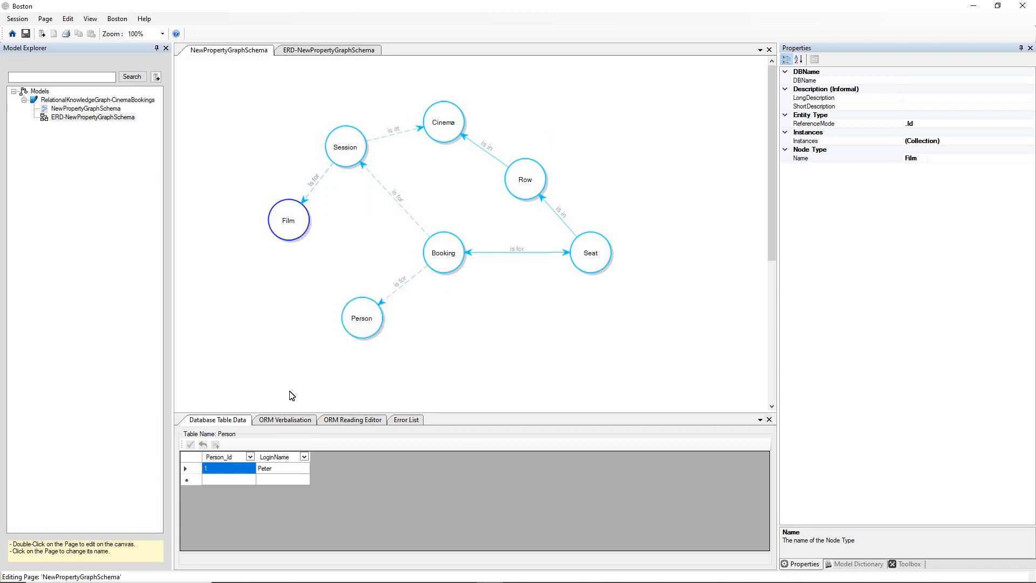
click(218, 448)
click(222, 470)
text(1)
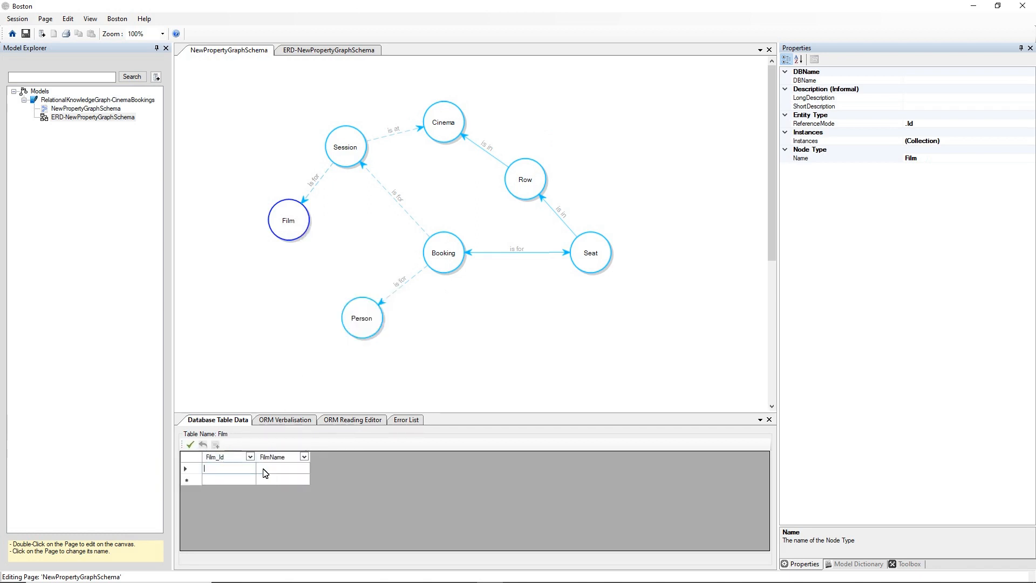
double_click(270, 469)
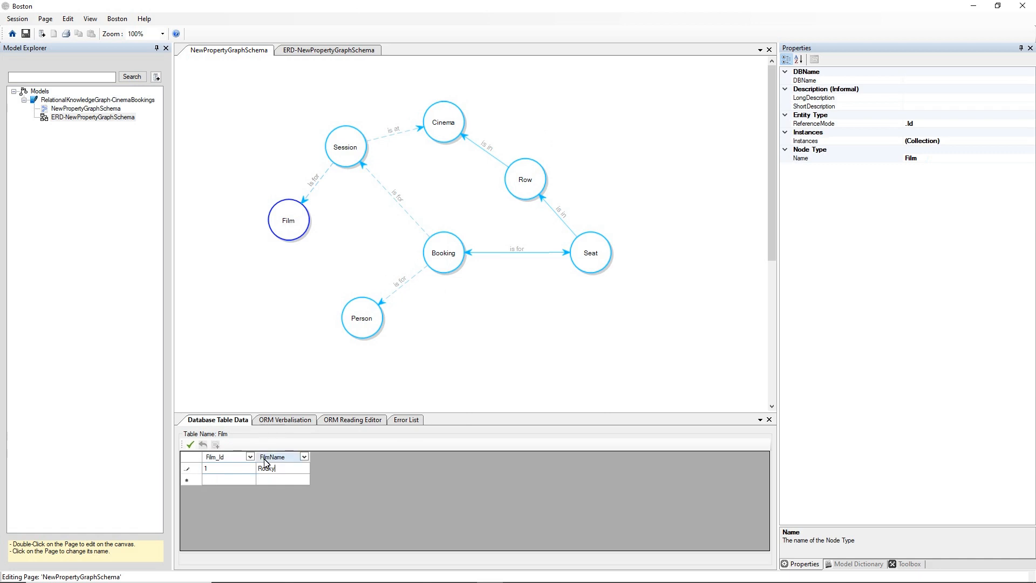
click(242, 469)
click(192, 444)
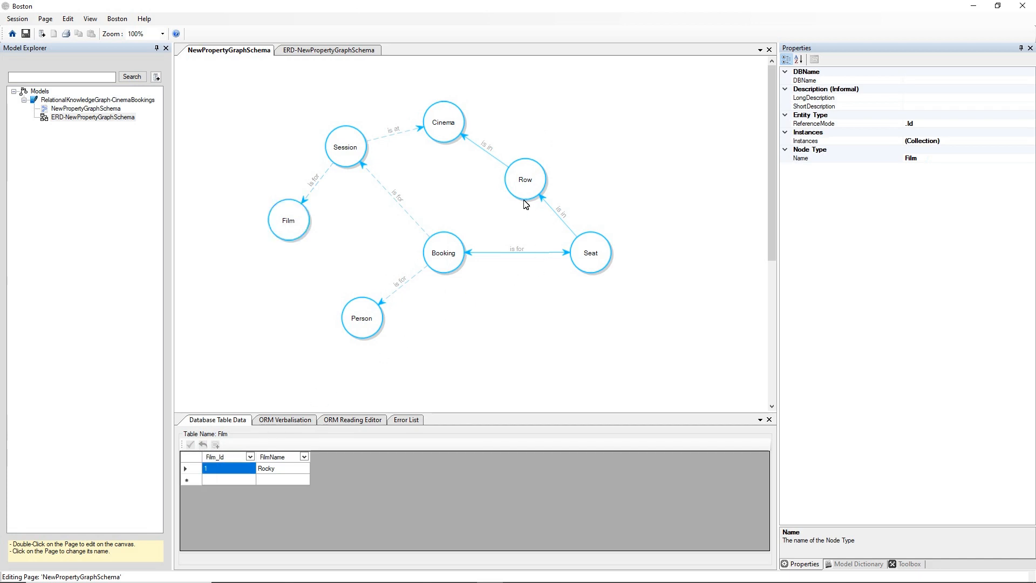
- Open the Row node's data and add a record with RowNr 1 and Cinema_Id 1
click(526, 178)
right_click(526, 178)
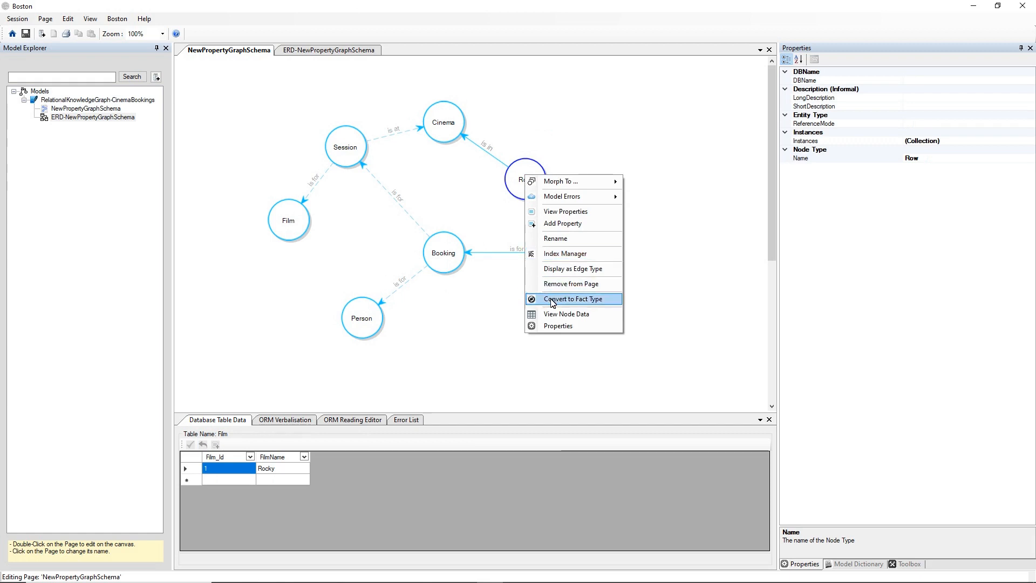
click(551, 316)
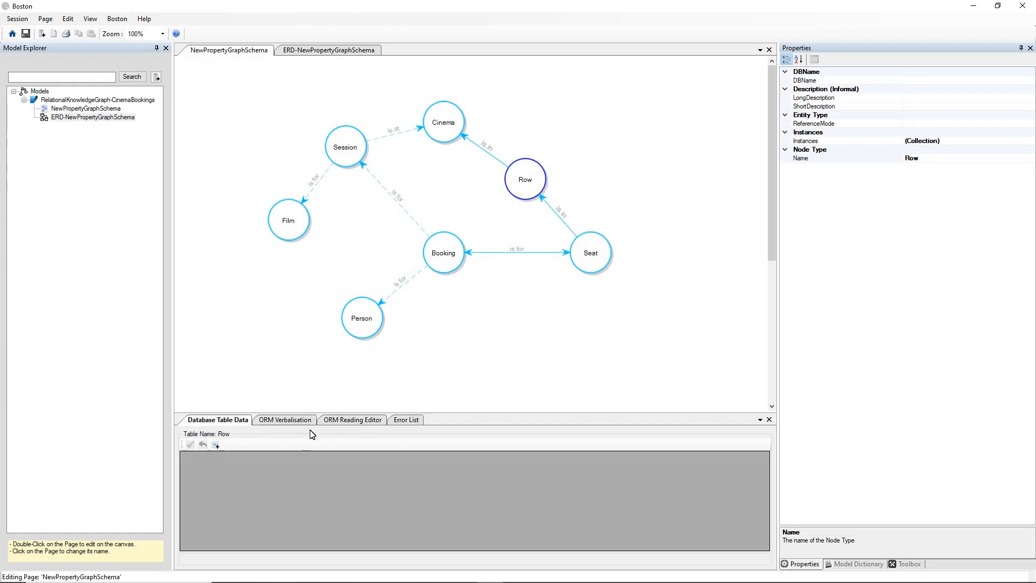
click(216, 446)
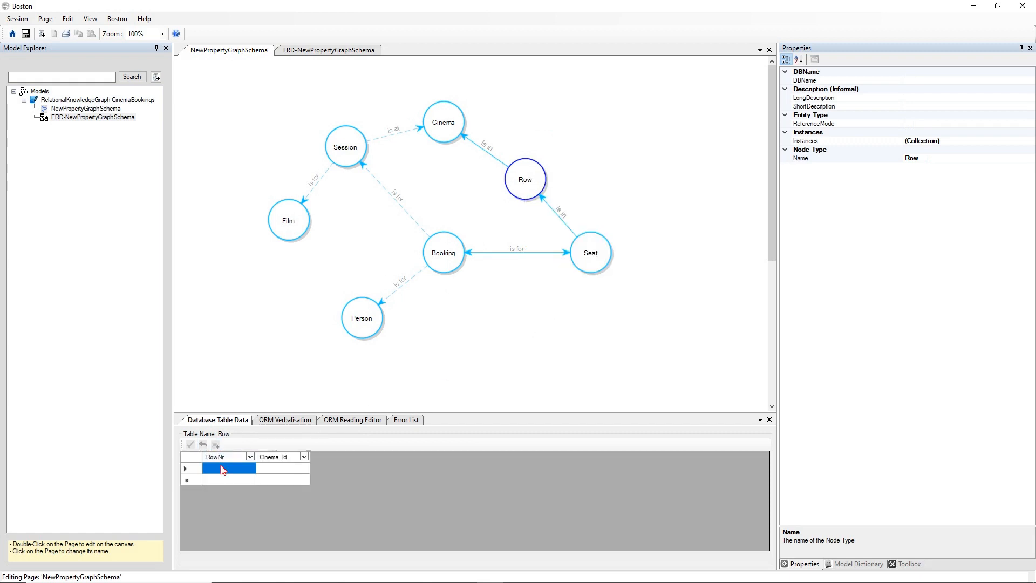
click(223, 470)
click(279, 470)
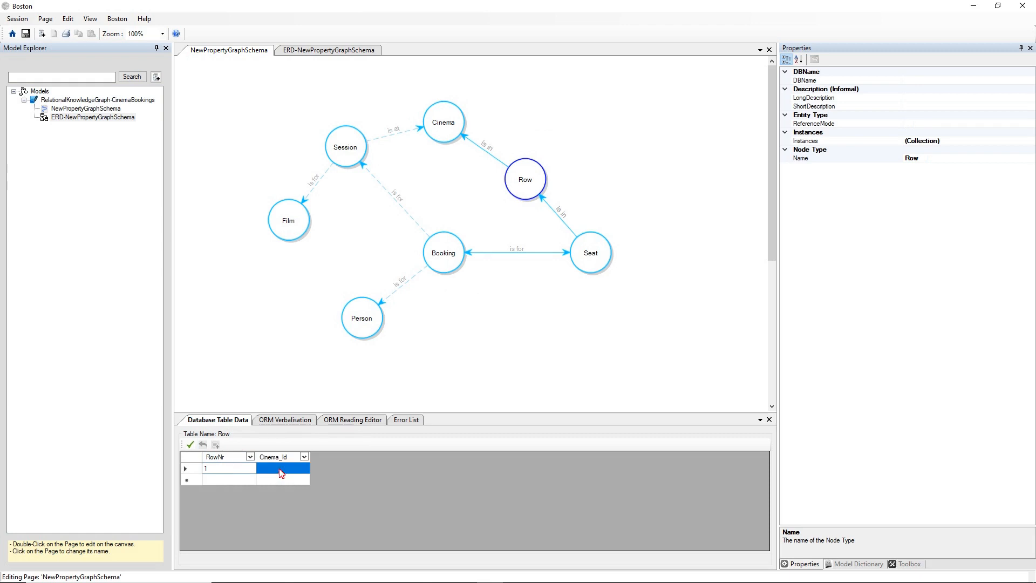
click(281, 470)
click(211, 468)
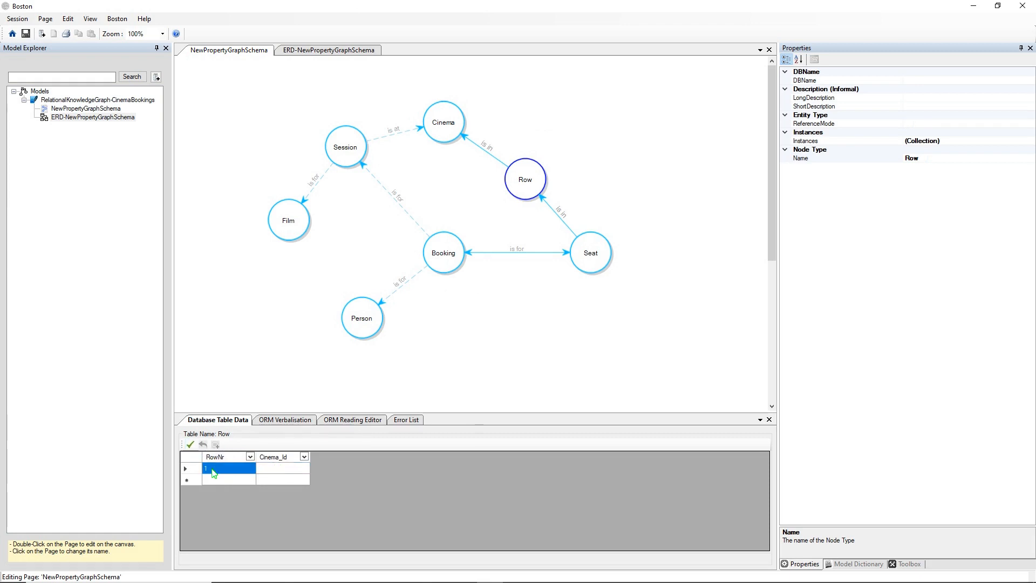
- Add a second Row record with RowNr 2 and Cinema_Id 1, and save it to the database
click(212, 475)
click(212, 475)
text(2)
click(269, 479)
click(270, 479)
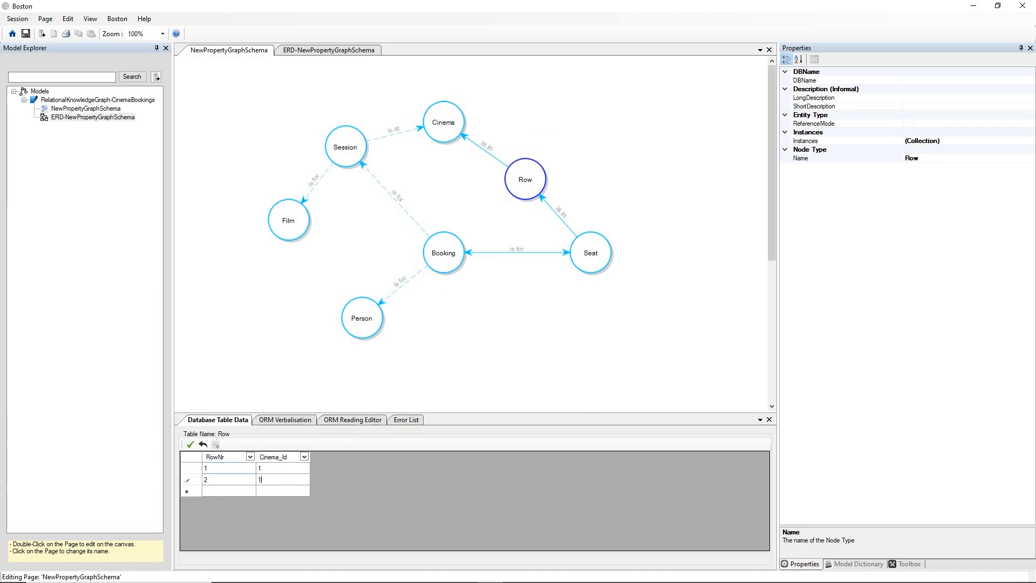
click(197, 456)
click(190, 444)
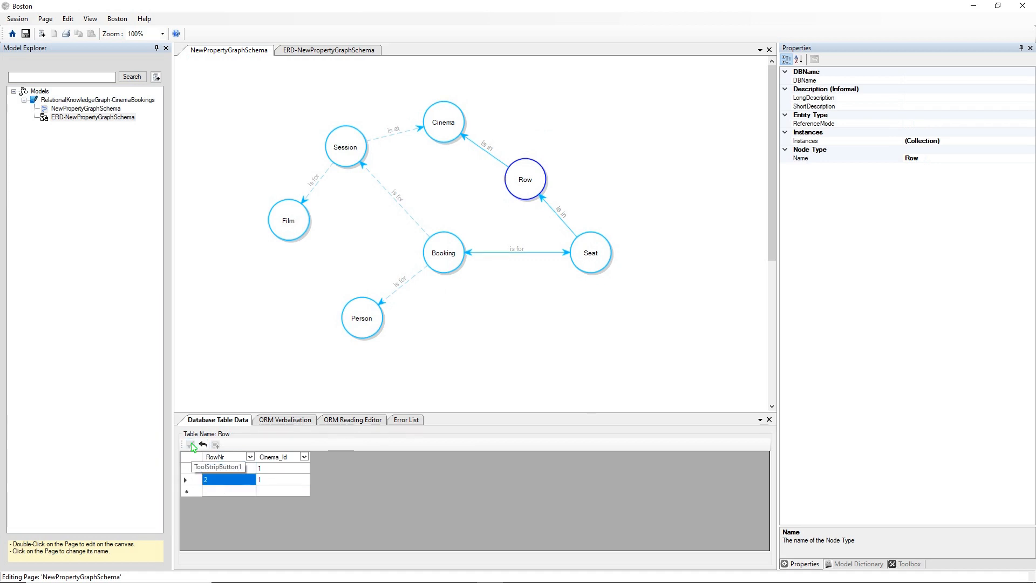
- Open the Seat node's data, add a record with Letter A, RowNr 1 and Cinema_Id 1, and save it
click(593, 262)
right_click(594, 263)
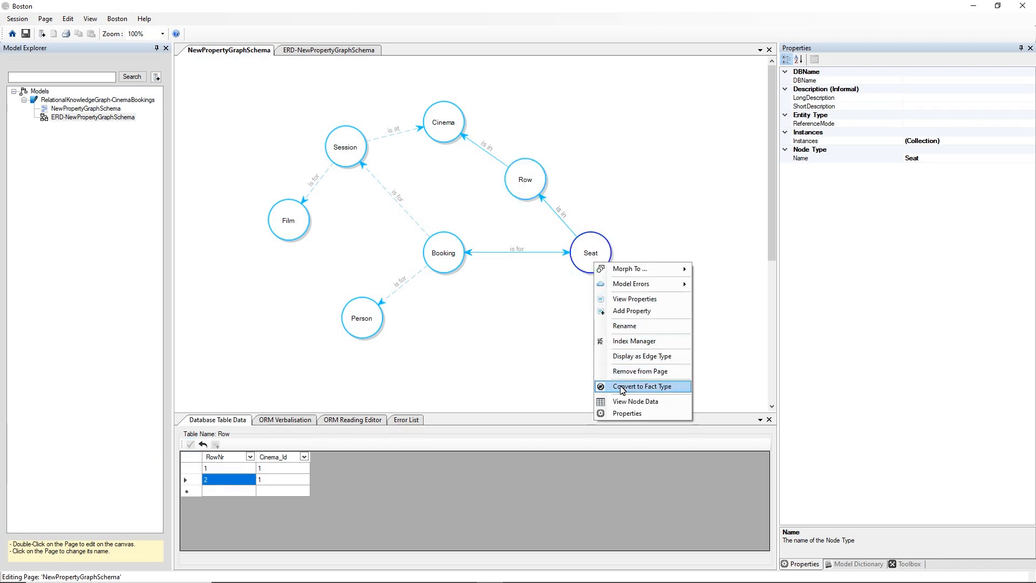
click(619, 402)
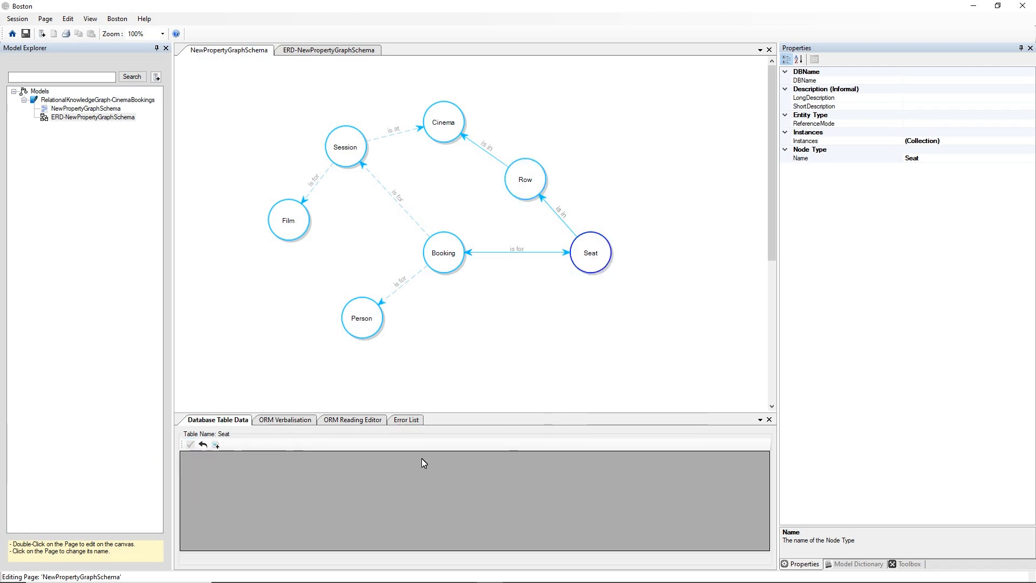
click(216, 446)
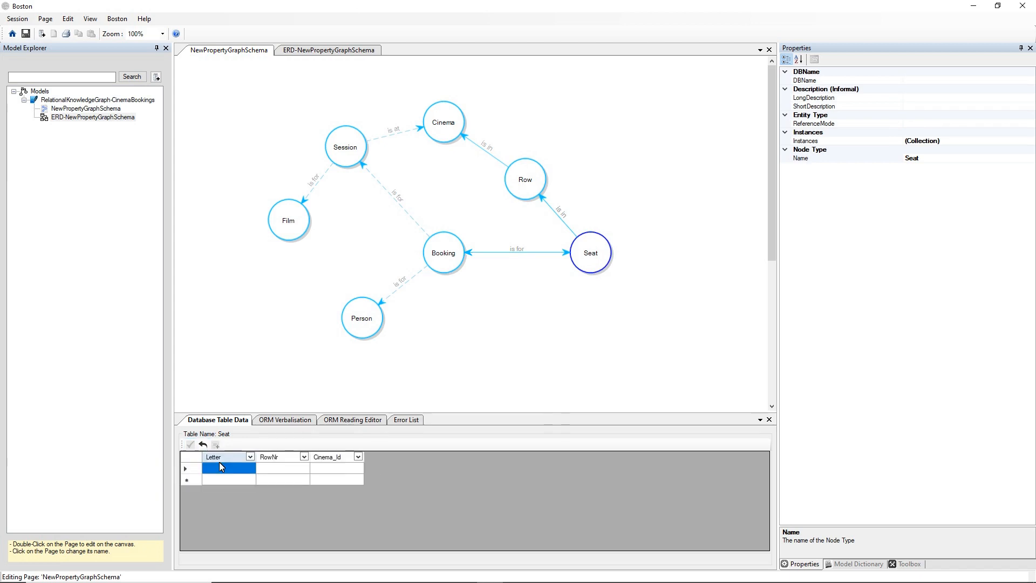
click(220, 468)
text(A)
click(277, 469)
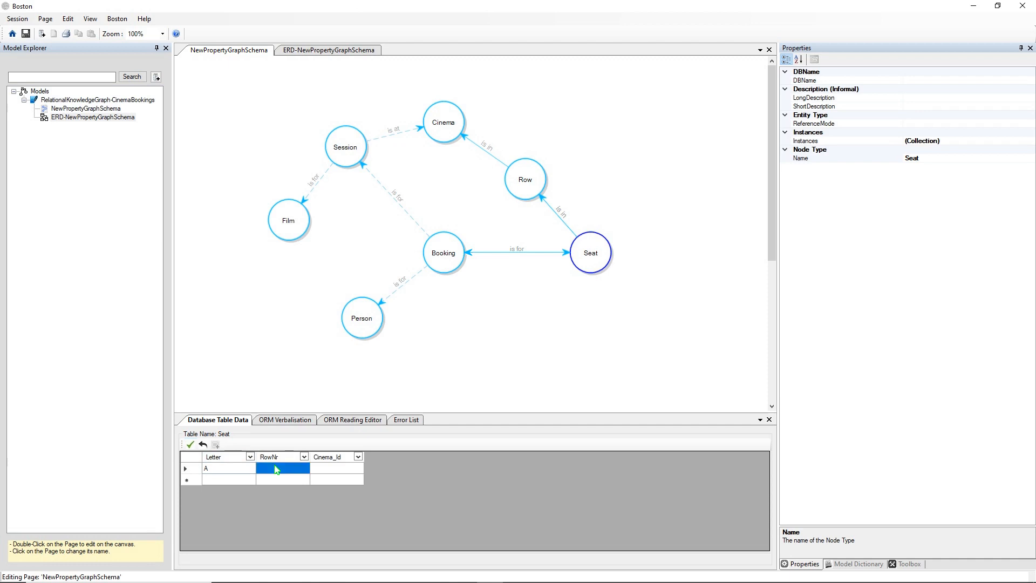
click(276, 468)
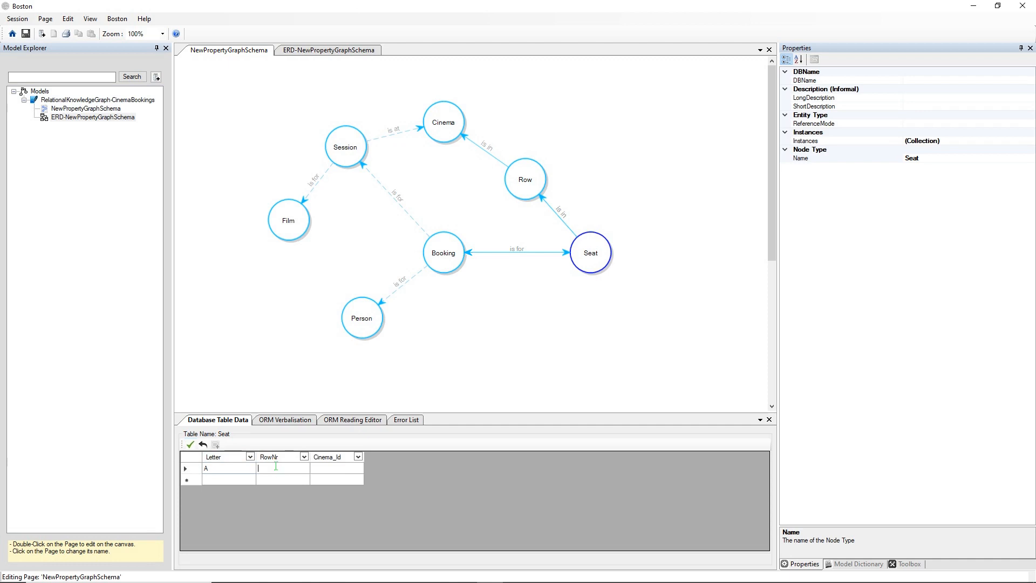
click(321, 468)
text(1)
click(280, 469)
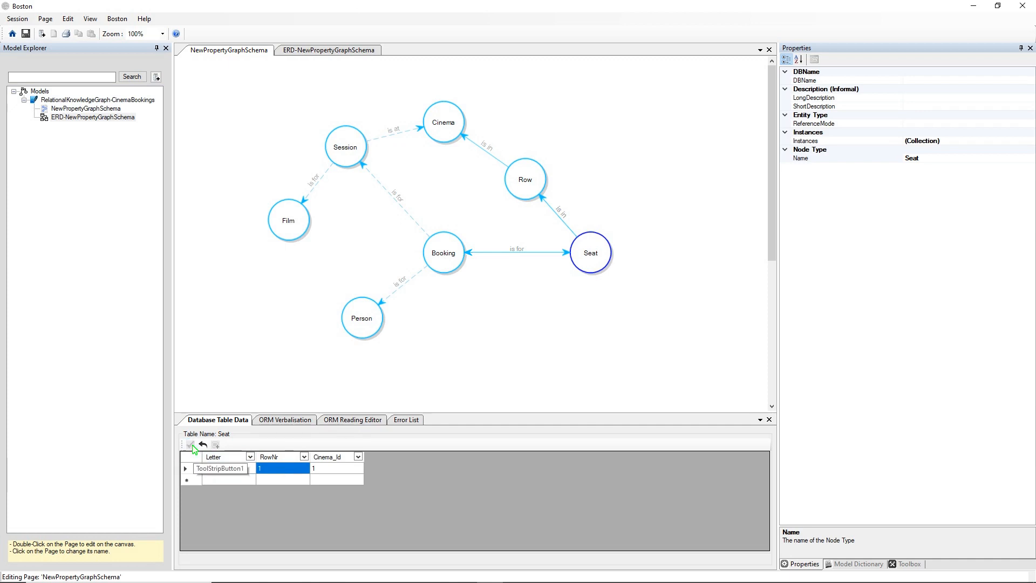
click(190, 445)
click(410, 342)
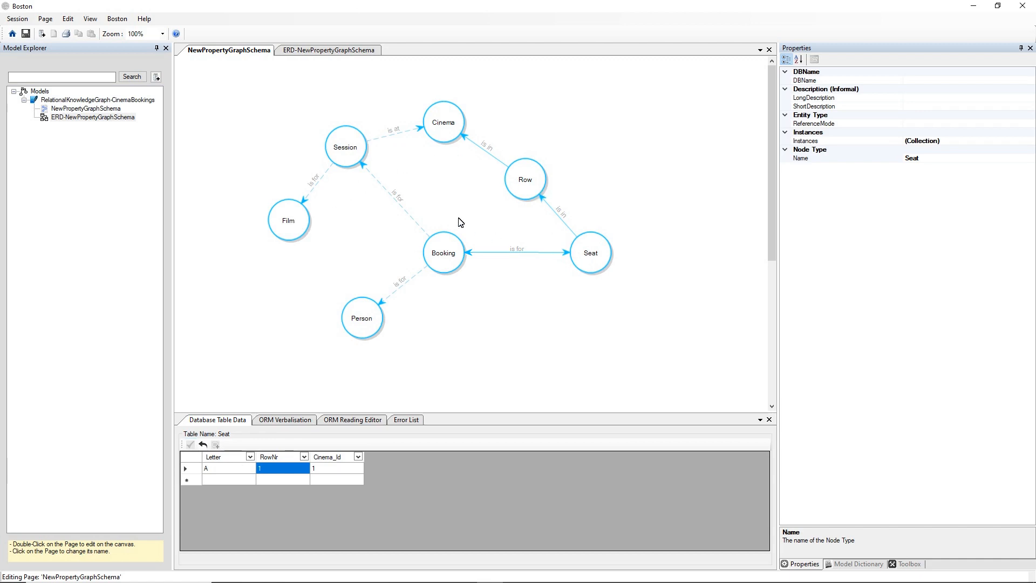
- Open the Session node's data, add a record with Cinema_Id 1, Film_Id 1 and DateTime 01/06/2022, and save it
right_click(343, 153)
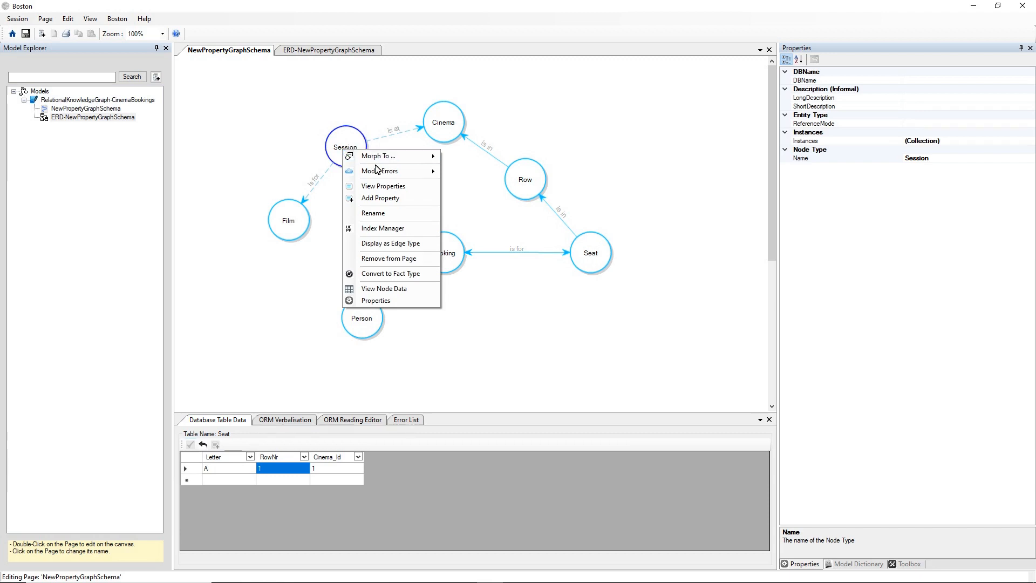
click(388, 291)
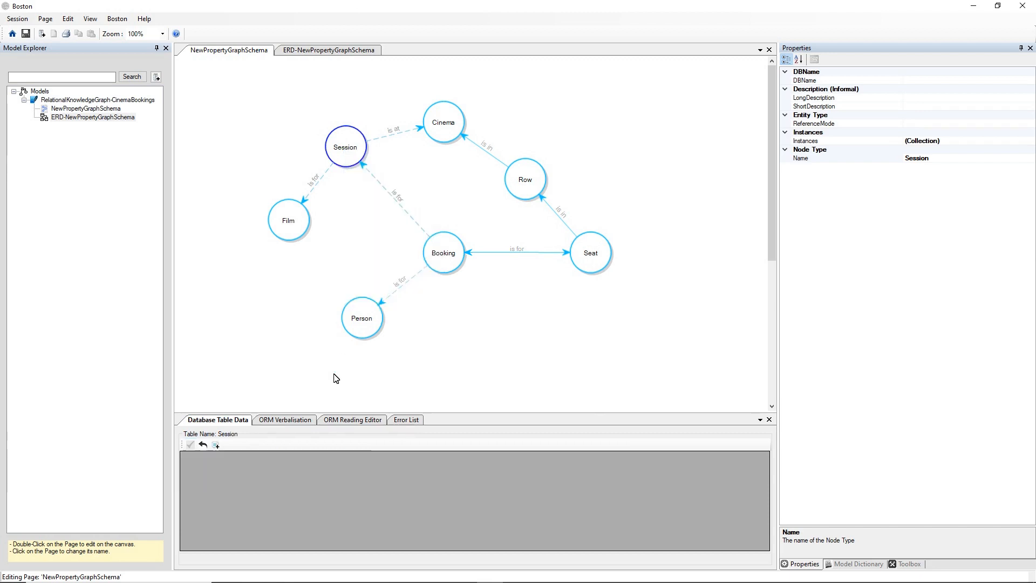
click(215, 444)
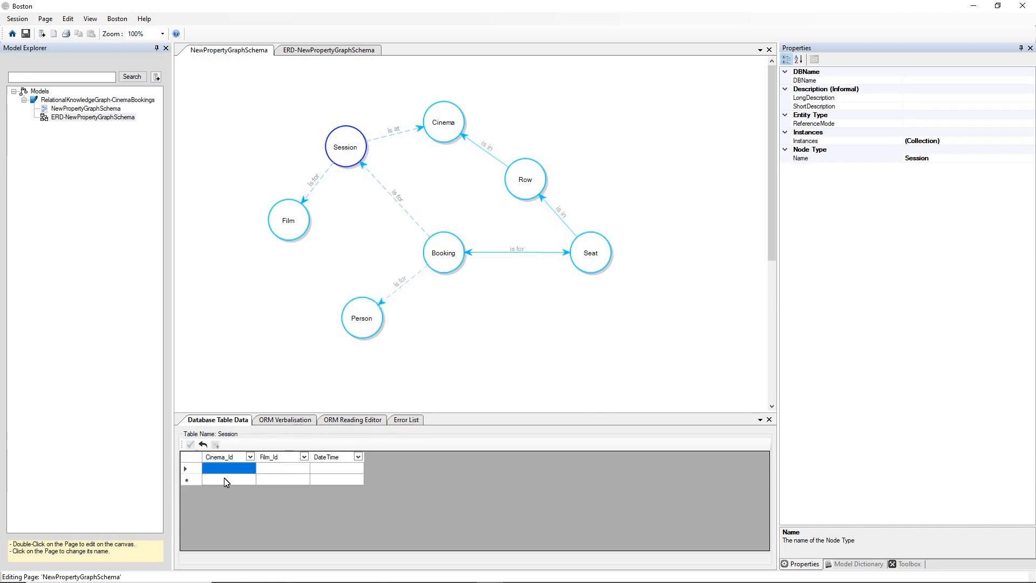
text(1)
click(279, 472)
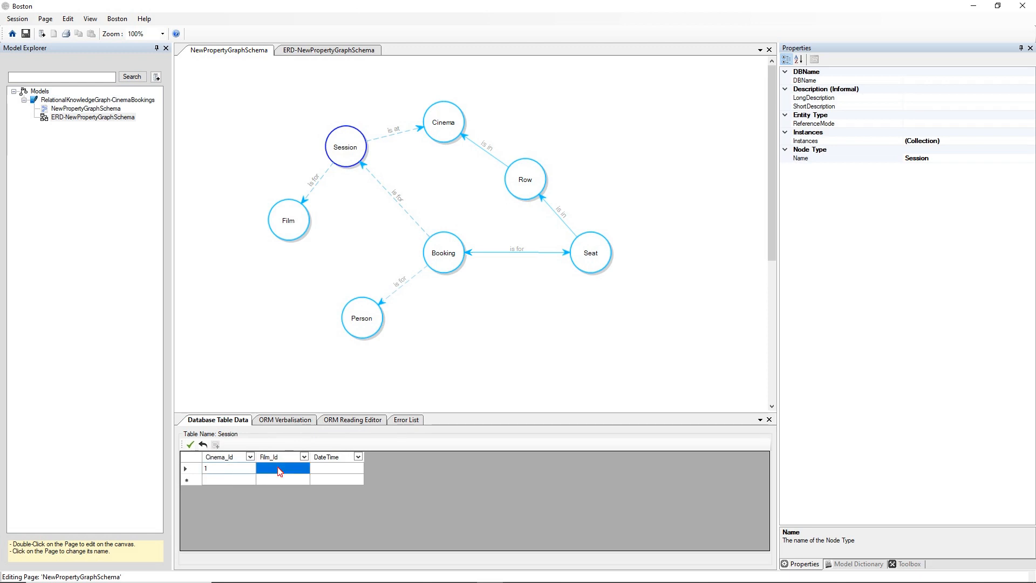
click(279, 469)
text(1)
click(325, 473)
click(325, 471)
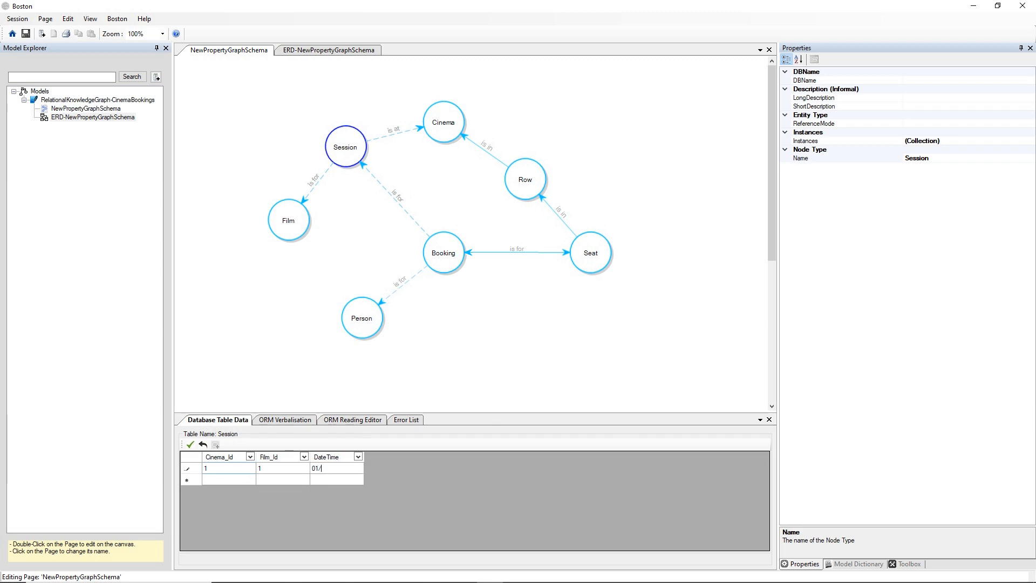
text(01/06/2022)
click(297, 470)
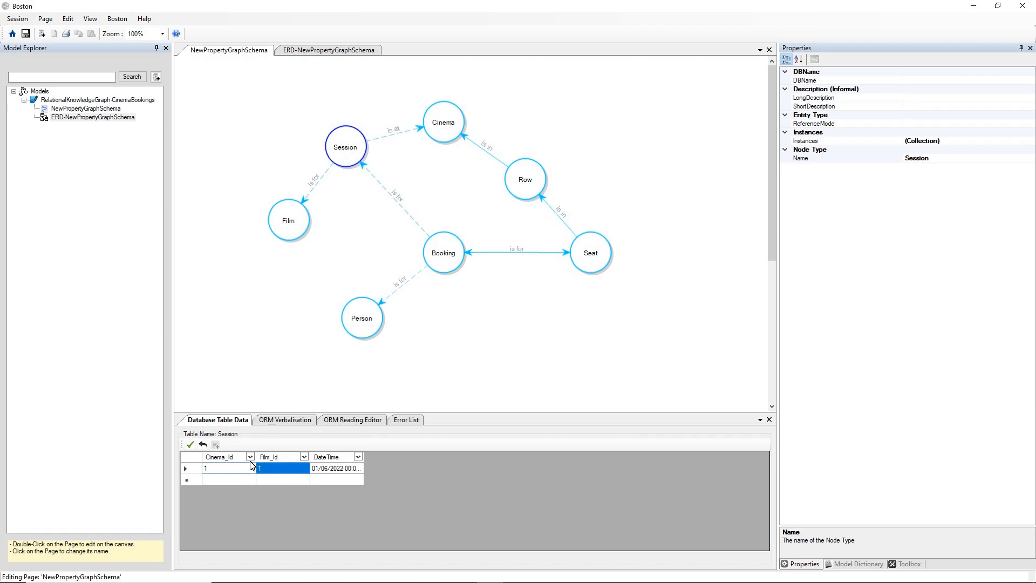
click(190, 446)
- Open the Booking node's data and start a record with Cinema_Id 1 and Film_Id 1
click(444, 254)
right_click(445, 256)
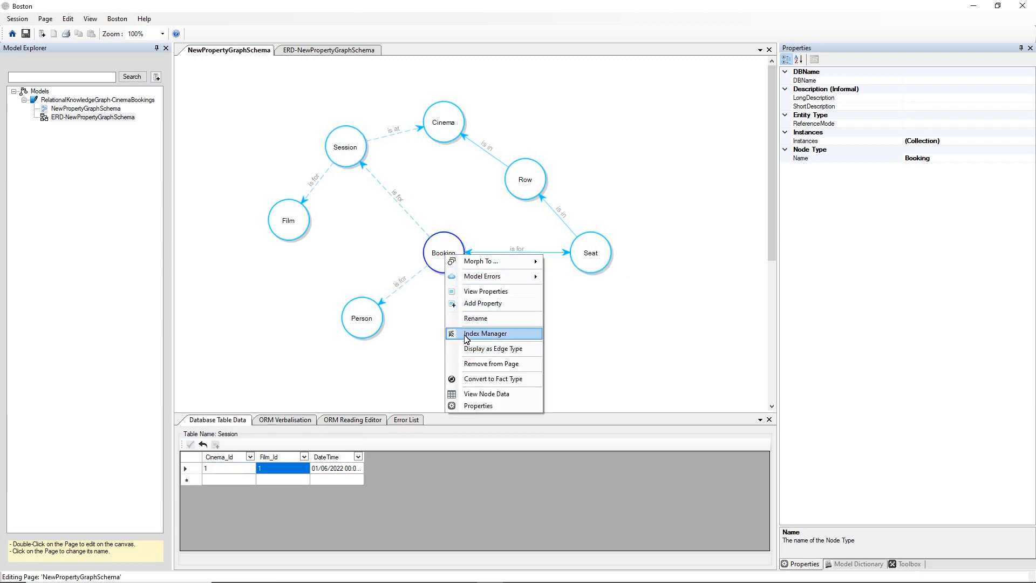
click(468, 397)
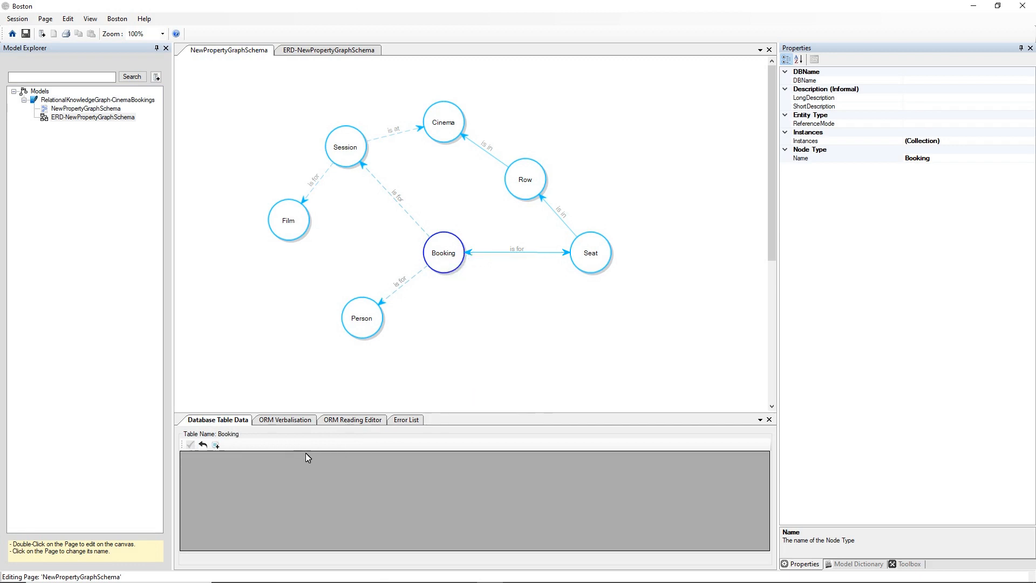
click(216, 446)
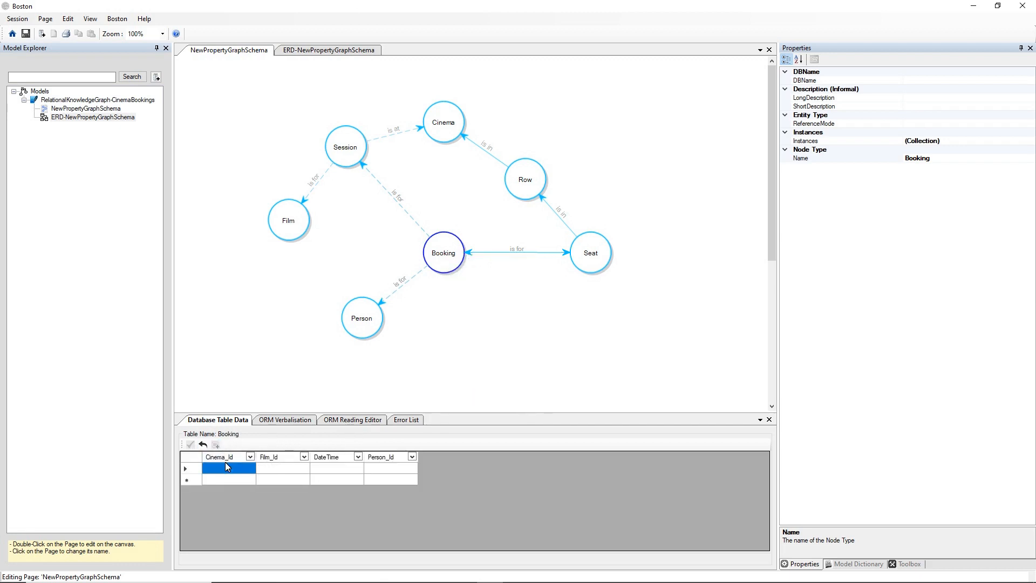
click(242, 468)
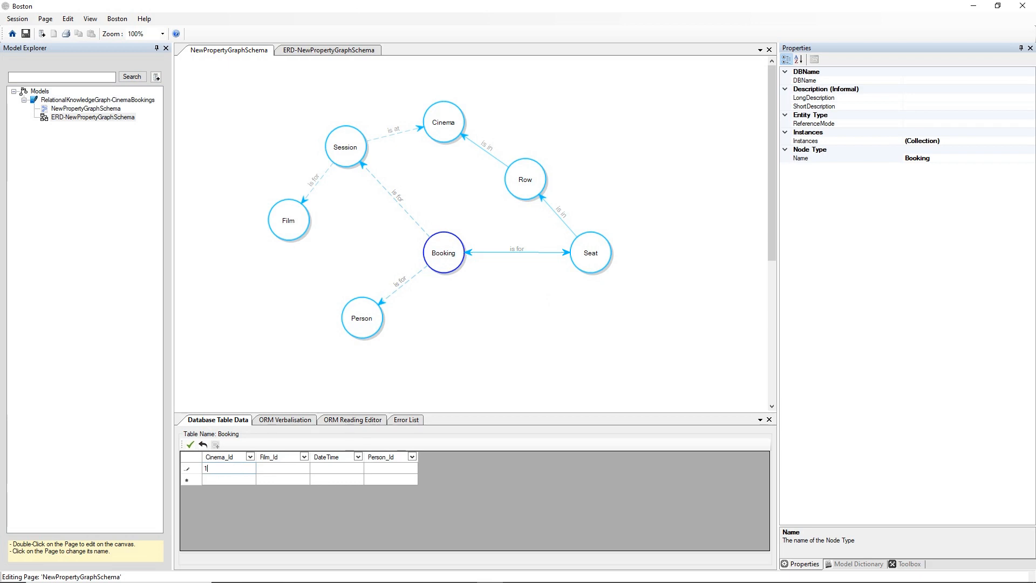
click(259, 468)
text(1)
- Set the Booking record's DateTime to 01/06/2022 10:00:00 and Person_Id to 1, and save it
click(334, 471)
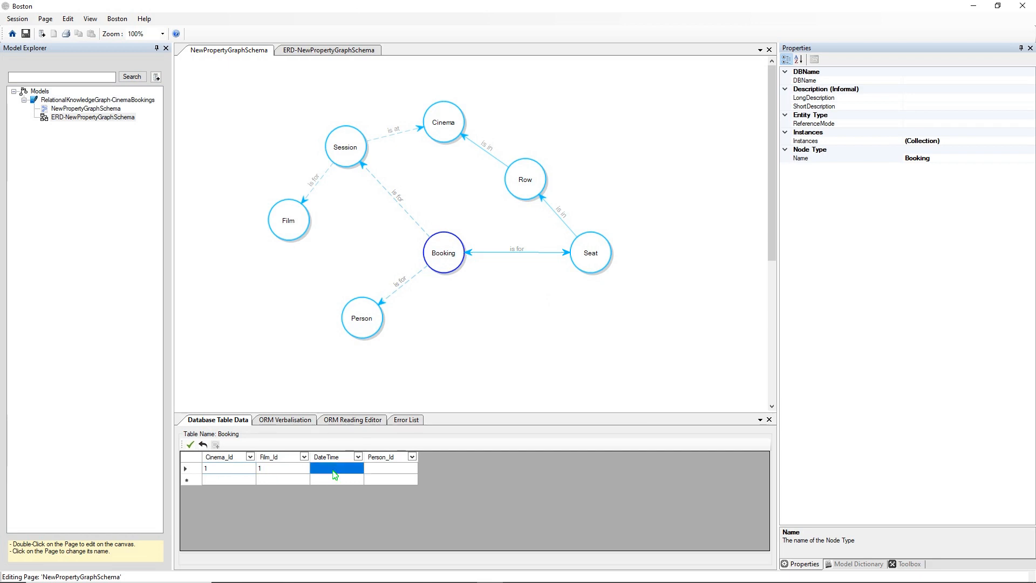
click(333, 470)
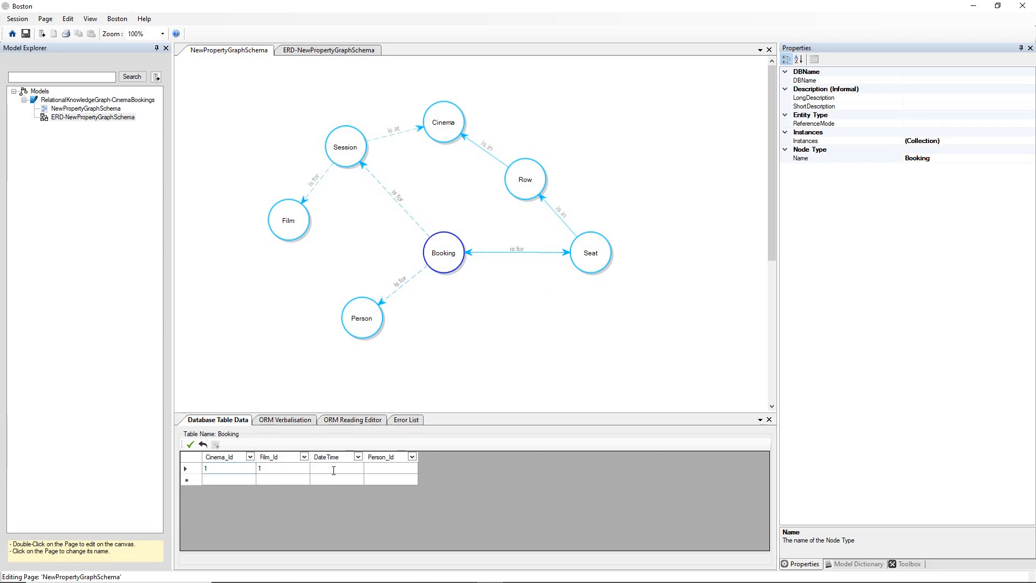
text(01/06/2022 10:)
text(00:00)
click(381, 469)
text(1)
click(349, 470)
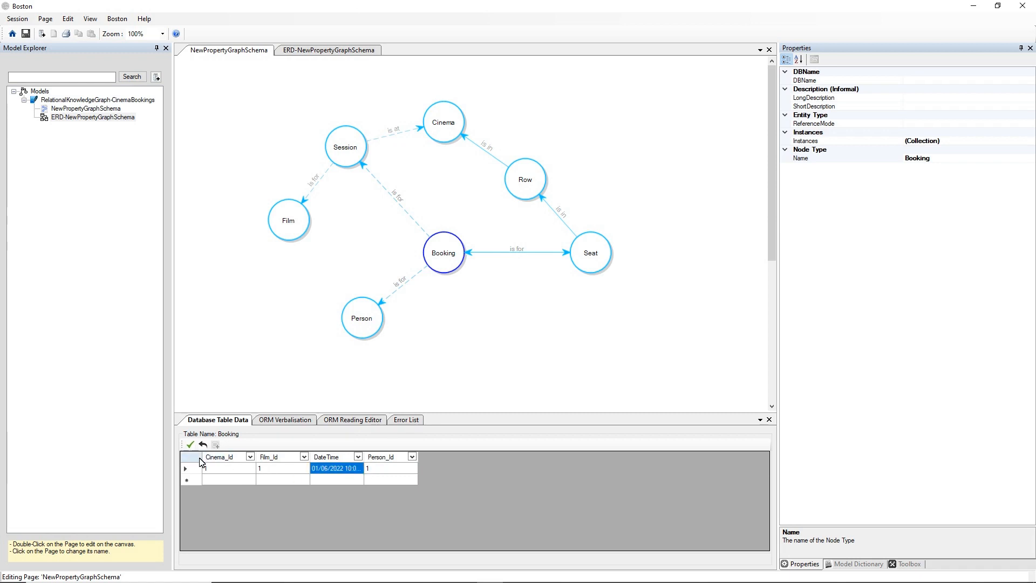
click(190, 444)
- Return to the Session node's data, widen the DateTime column, set the record's time to 10:00:00, and reload the data to check the change
right_click(338, 151)
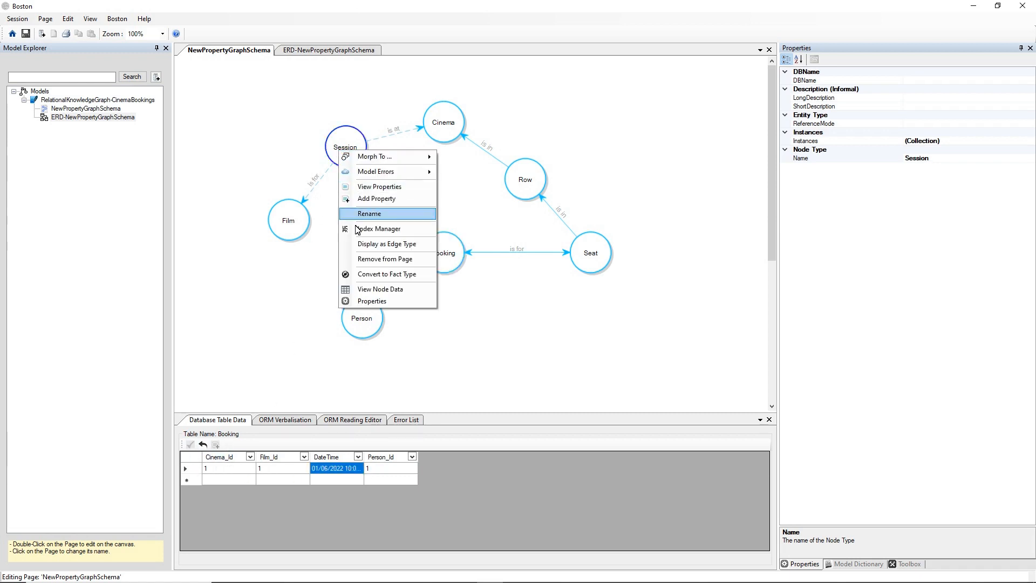
click(367, 289)
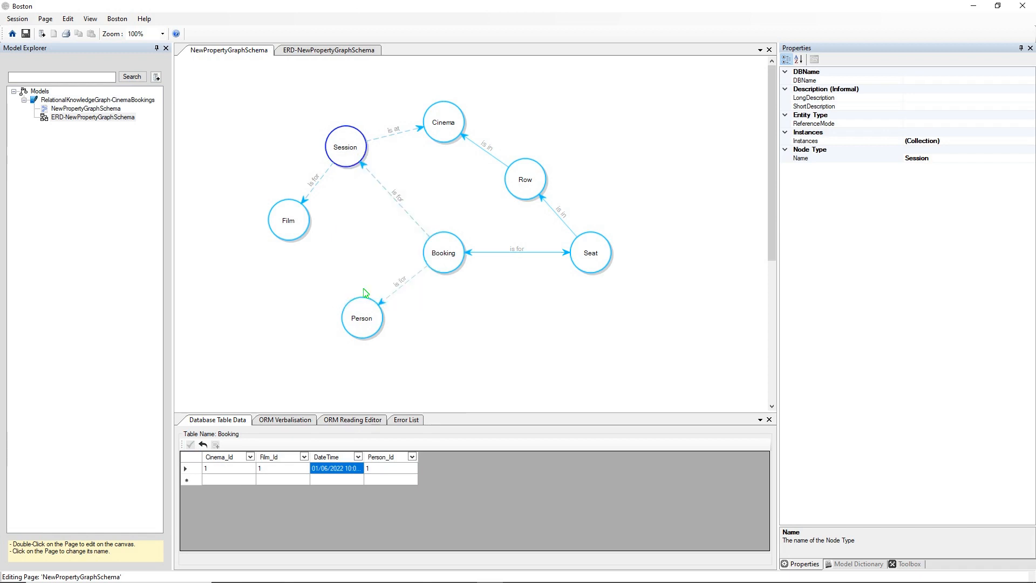
drag(363, 456, 449, 457)
click(360, 469)
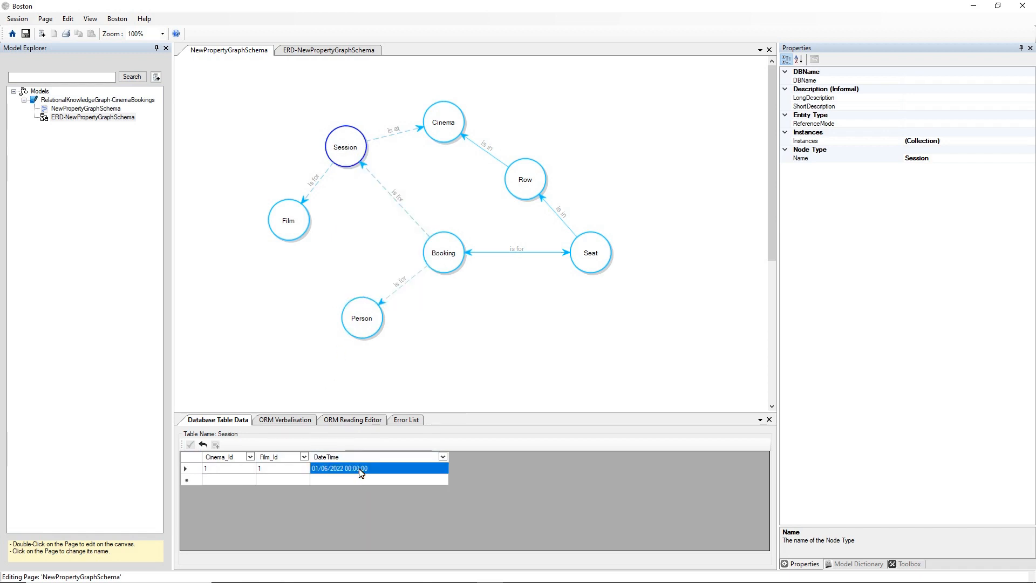
click(355, 469)
click(348, 469)
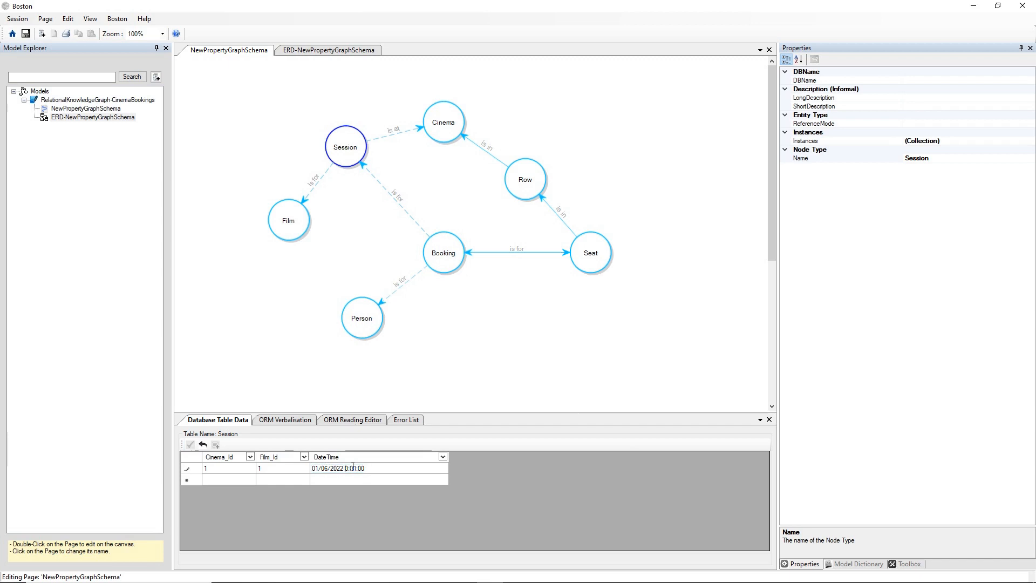
text(1)
click(262, 467)
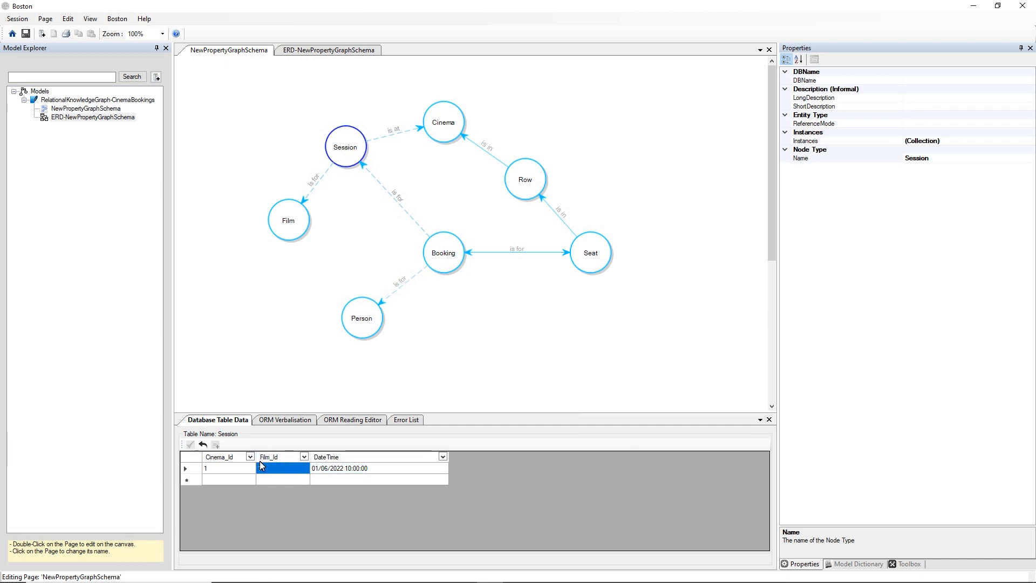
text(1)
click(240, 469)
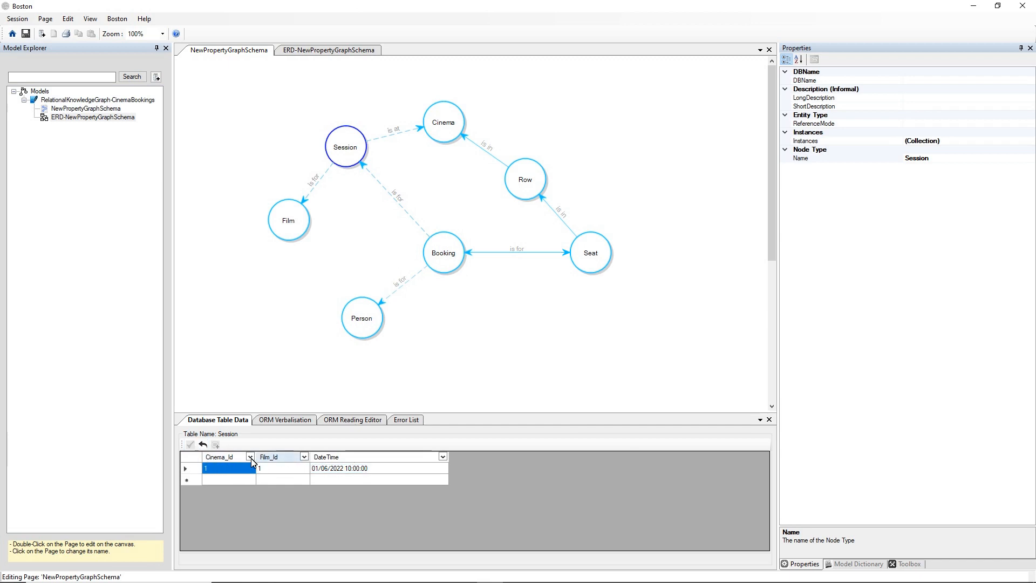
right_click(351, 144)
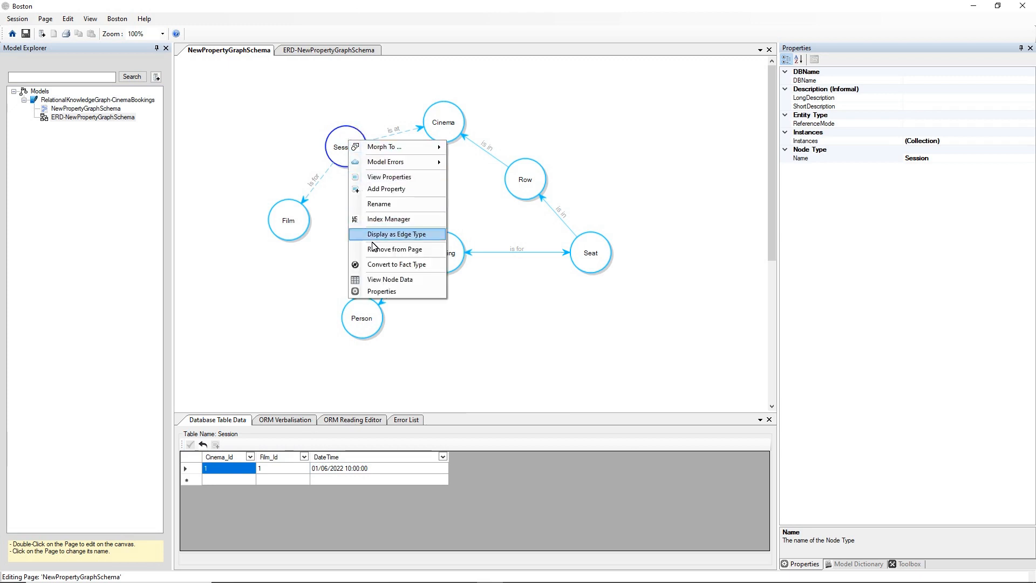
click(378, 281)
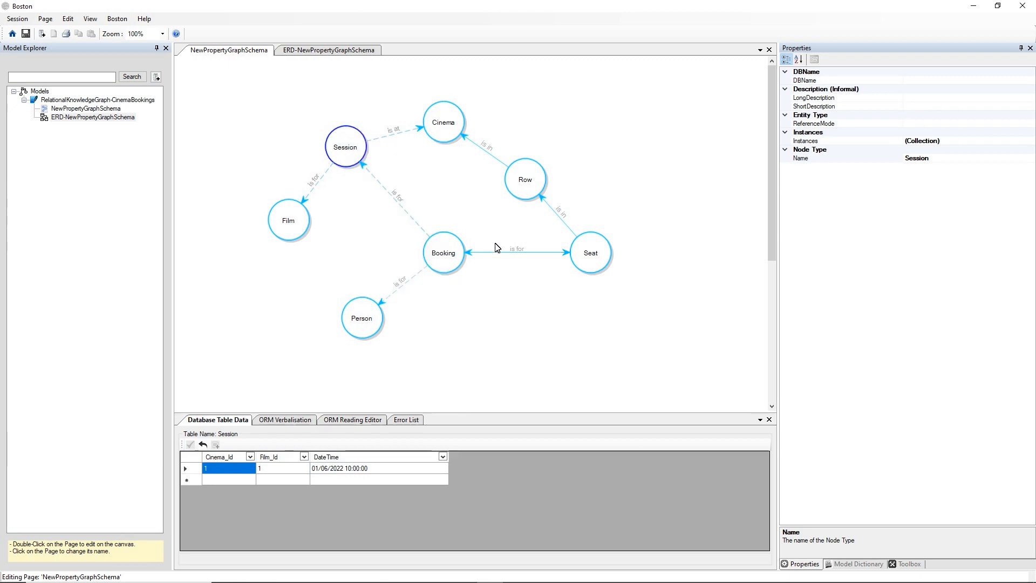
- Open the table data of the "is for" edge between Booking and Seat and start a record with CinemaId 1 and FilmId 1
click(513, 256)
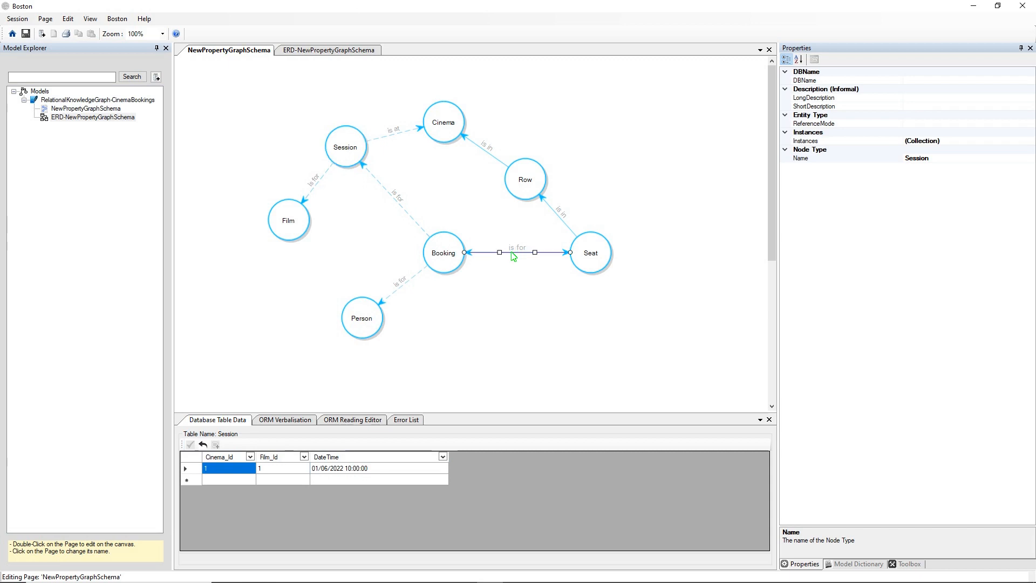
right_click(513, 256)
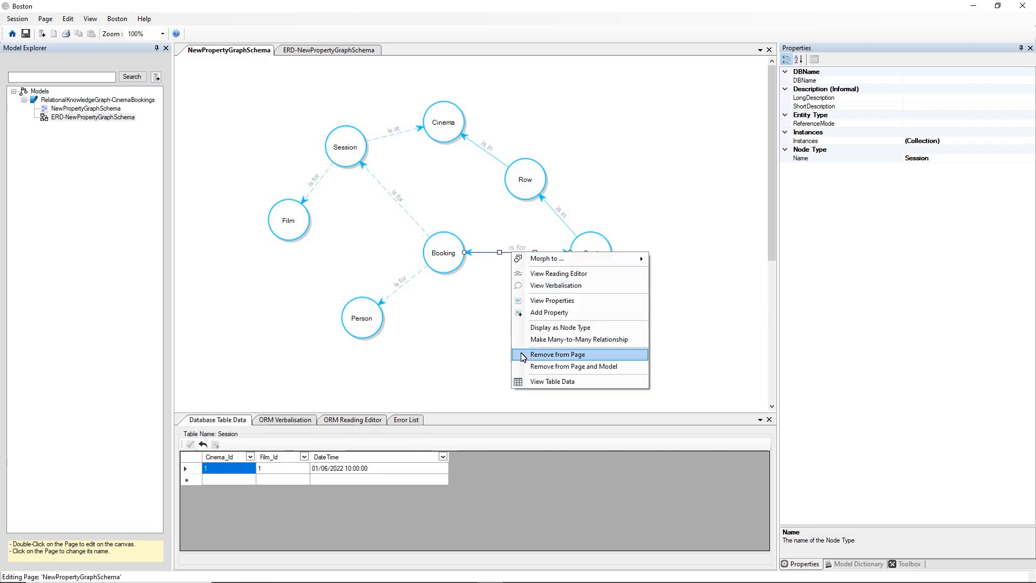
click(552, 381)
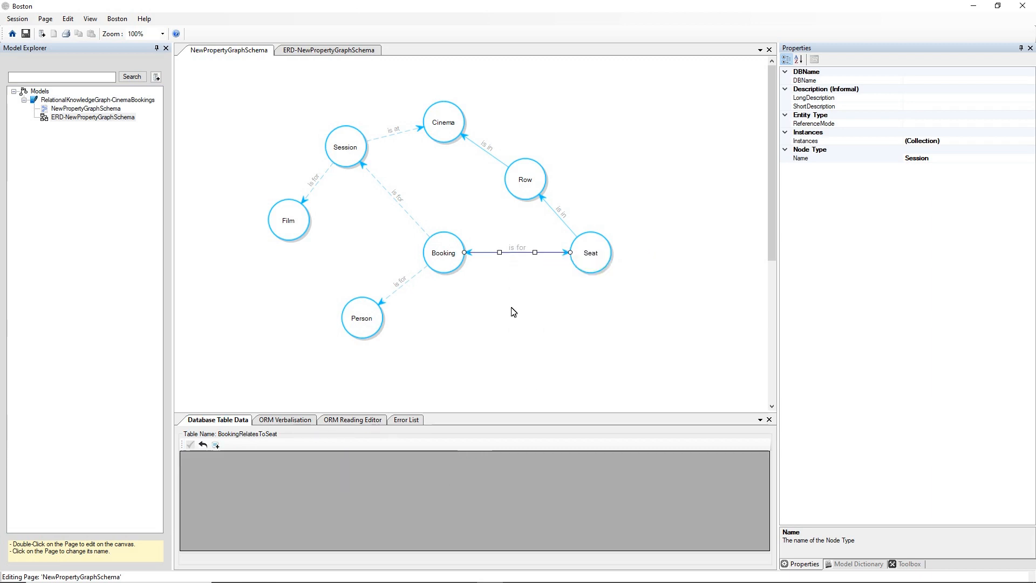
click(216, 445)
click(233, 470)
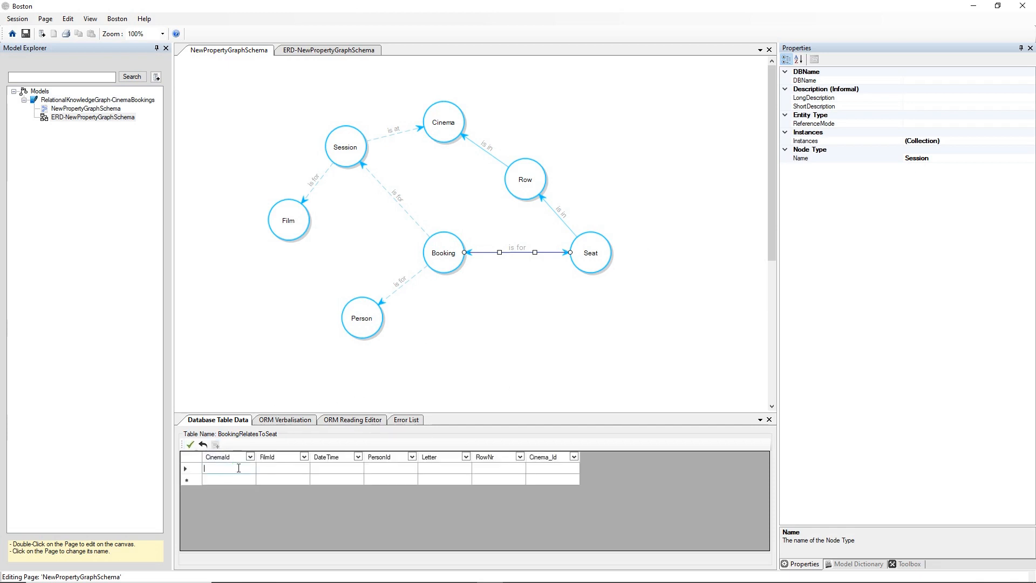
text(1)
click(276, 473)
click(278, 473)
text(1)
- Set the BookingRelatesToSeat record's DateTime to 01/06/2022 10:00:00 and its PersonId to 1
click(322, 471)
click(333, 468)
text(01/06)
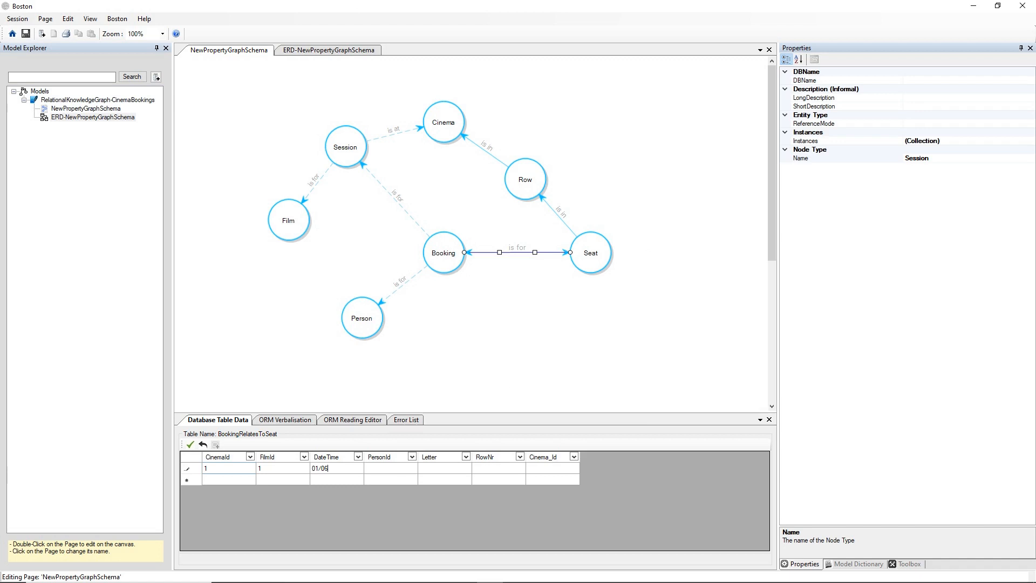
text(/2022 10:00:00)
click(366, 469)
text(1)
- Complete the BookingRelatesToSeat record with Letter A, RowNr 1 and Cinema_Id 1, and save it to the database
click(436, 469)
click(435, 469)
text(A)
click(493, 469)
click(494, 470)
text(1)
click(542, 472)
click(545, 472)
text(1)
click(513, 473)
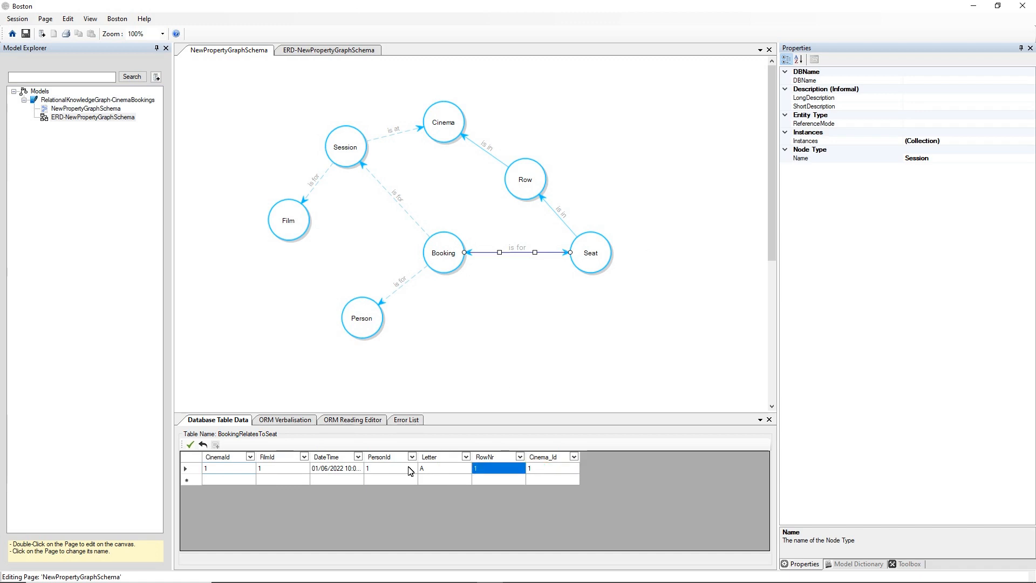
click(190, 444)
click(470, 309)
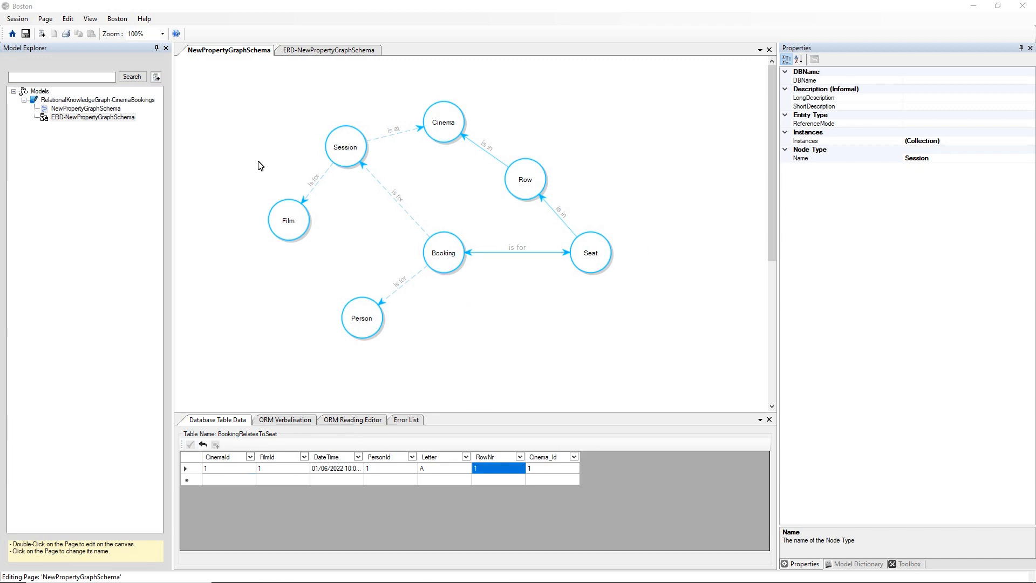
- Open the Fact Engine for the RelationalKnowledgeGraph-CinemaBookings model
click(98, 101)
right_click(98, 100)
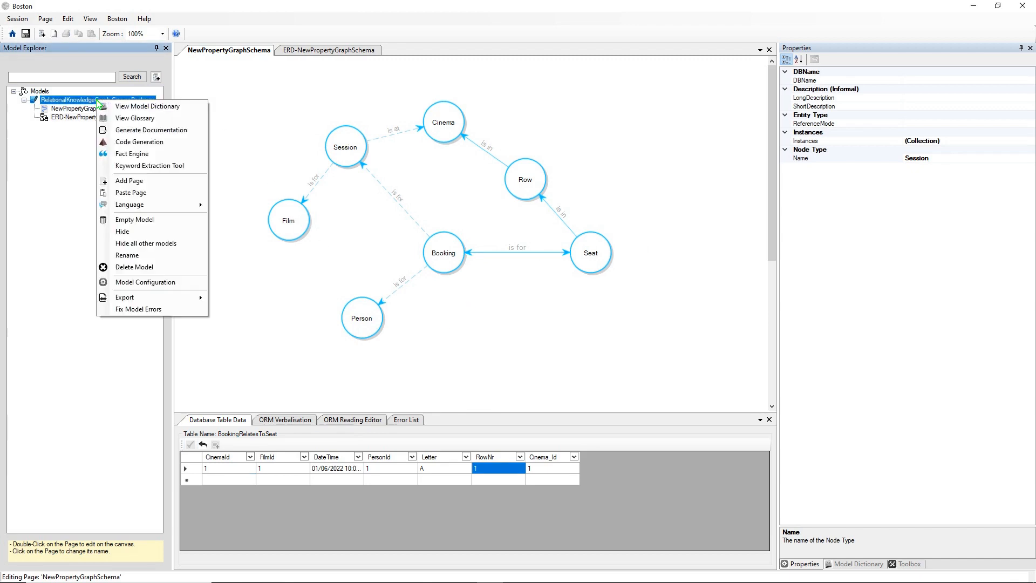
click(120, 152)
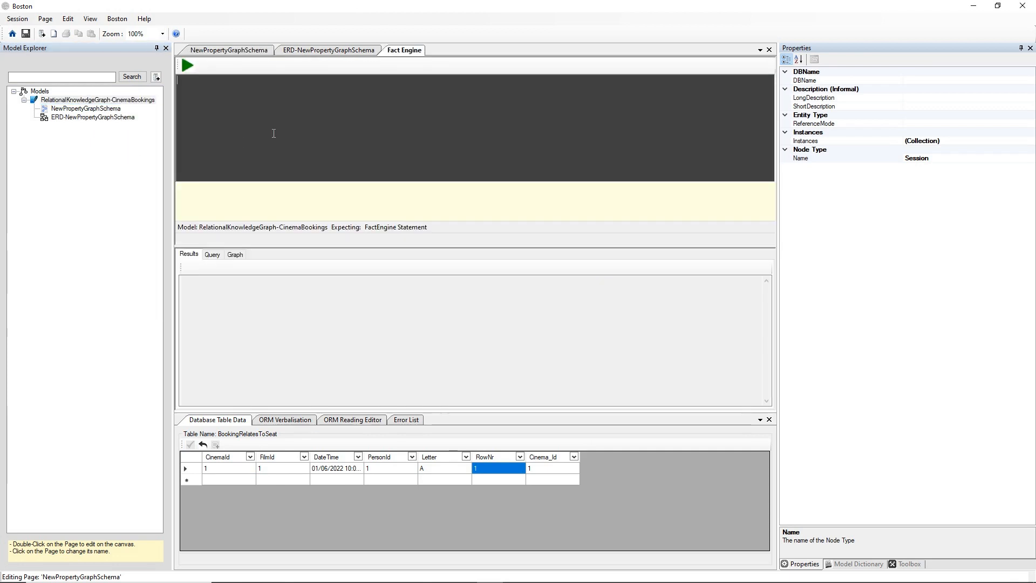
- Copy the first three-line example query, starting "WHICH Seat has A Booking", from the Notepad queries file into the Fact Engine
key(alt+Tab)
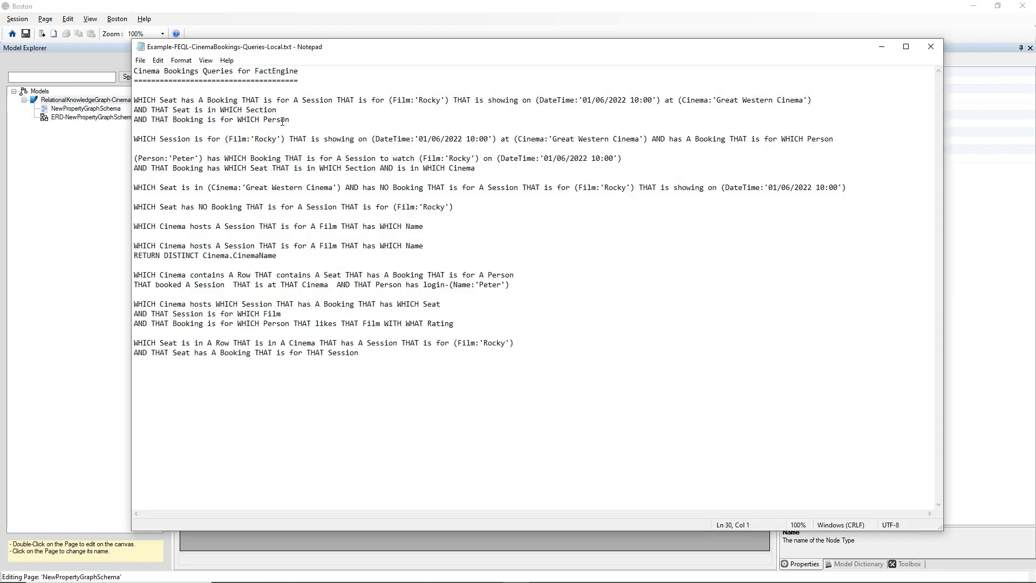
drag(294, 123, 130, 100)
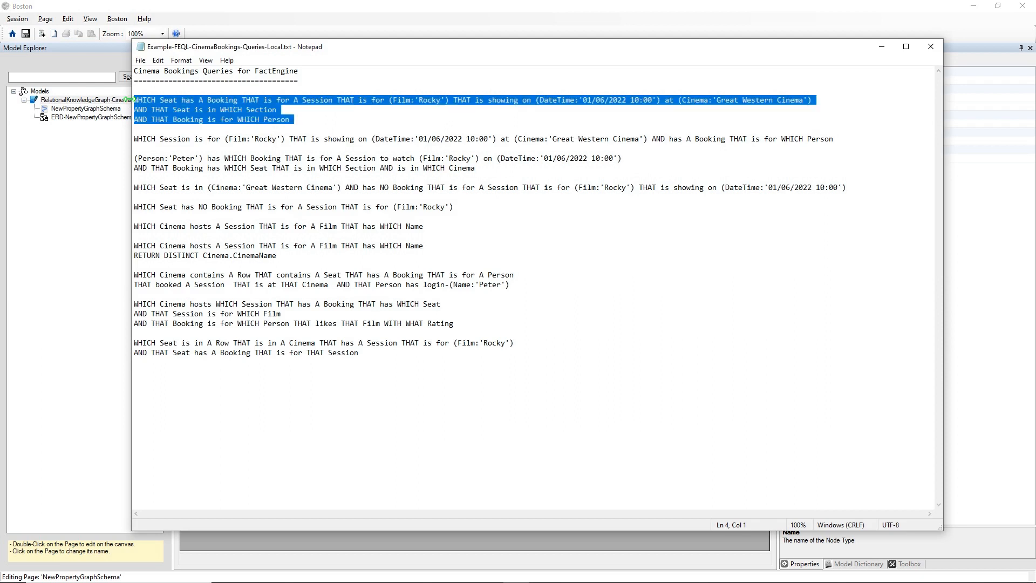
key(alt+Tab)
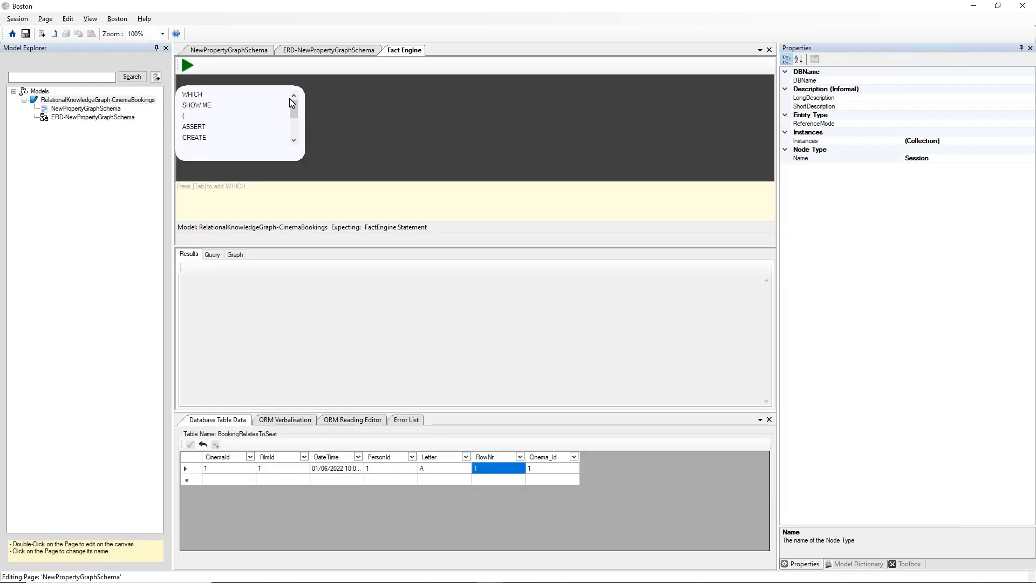
key(ctrl+v)
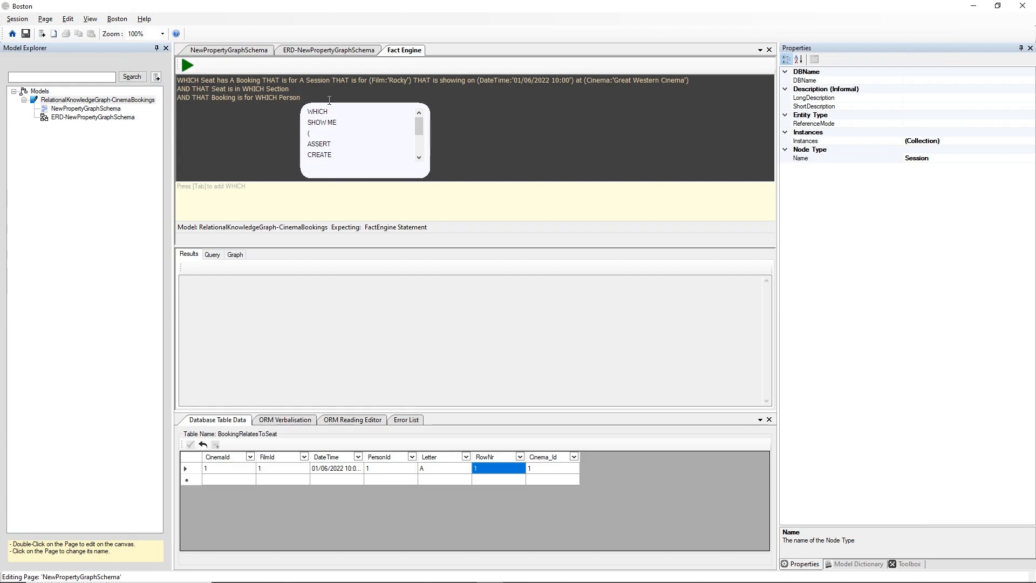
click(399, 98)
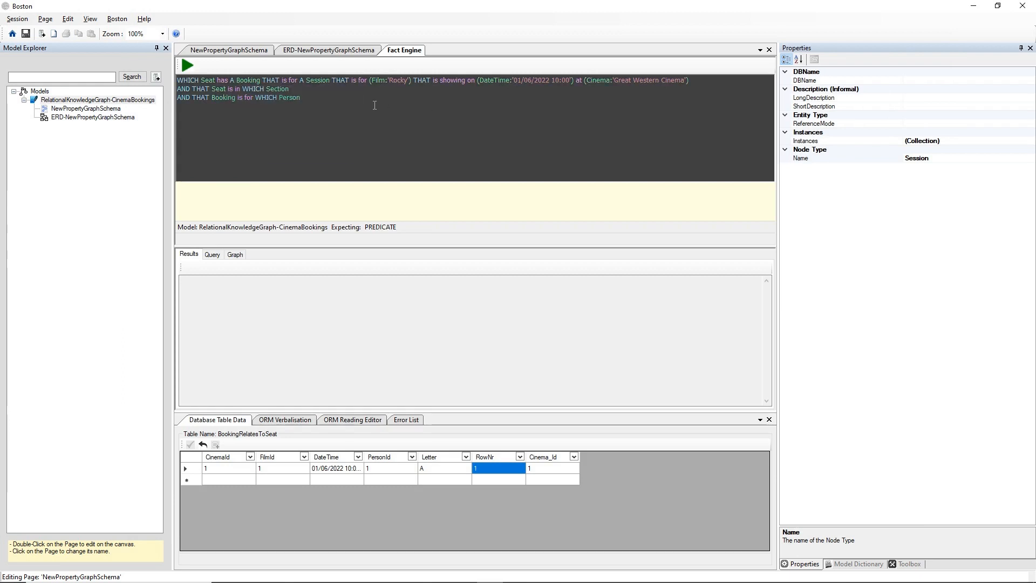
- Remove the line "AND THAT Seat is in WHICH Section" from the query
click(311, 90)
key(shift+Home)
key(BackSpace)
key(BackSpace)
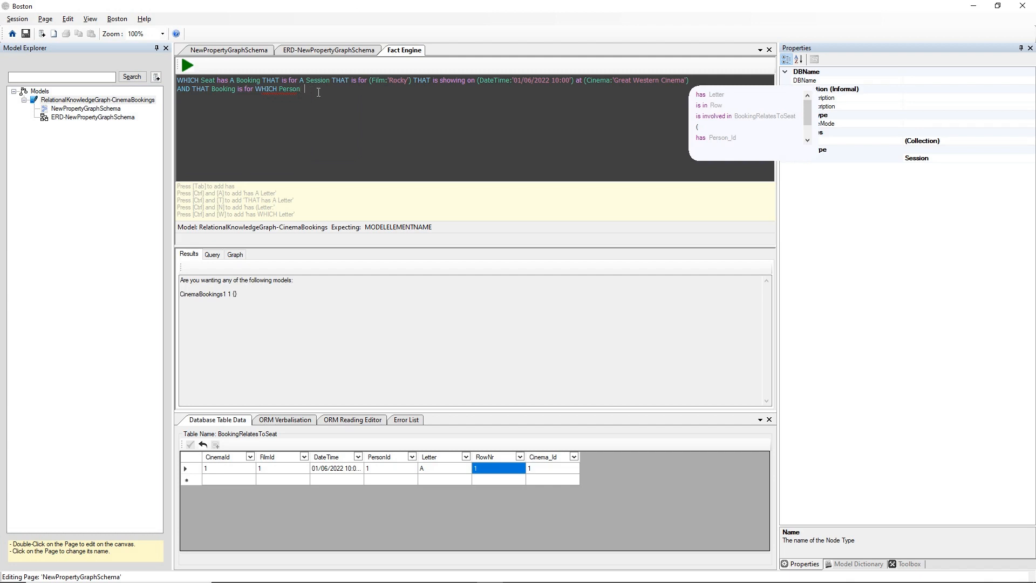
key(BackSpace)
key(BackSpace)
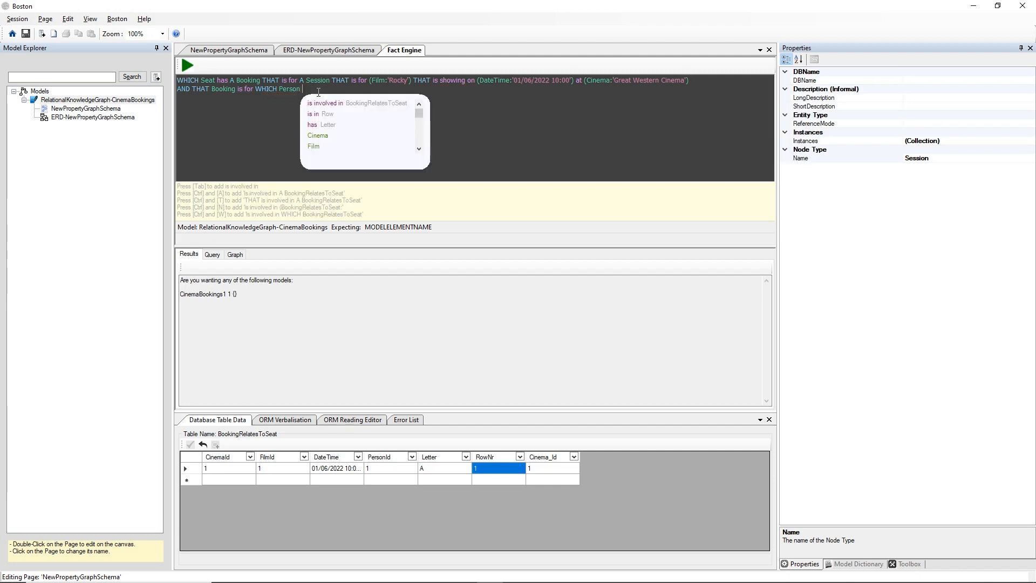
- Run the query, accept creating the fact type reading "Seat has Booking", and run the query again
click(189, 66)
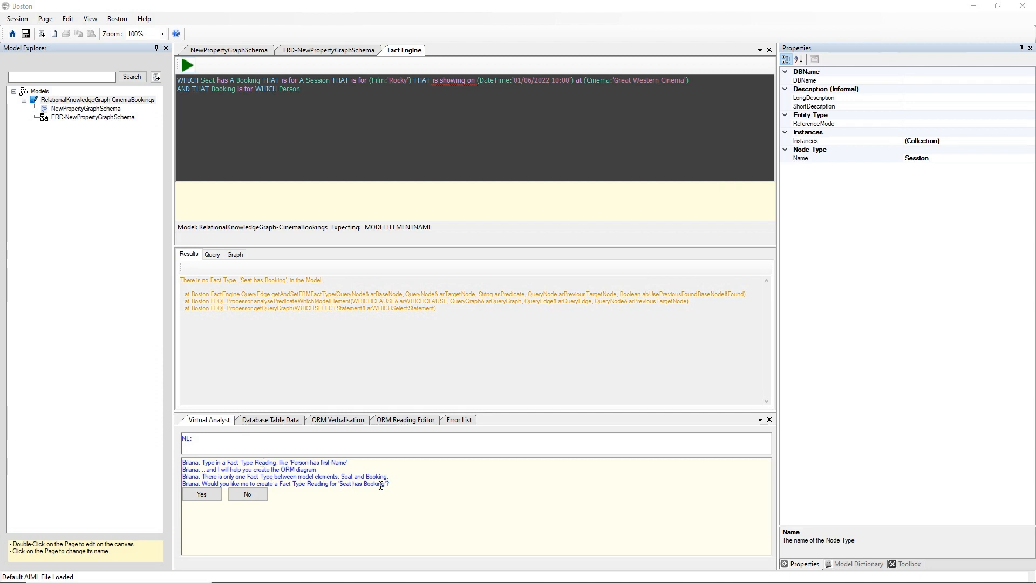
click(204, 493)
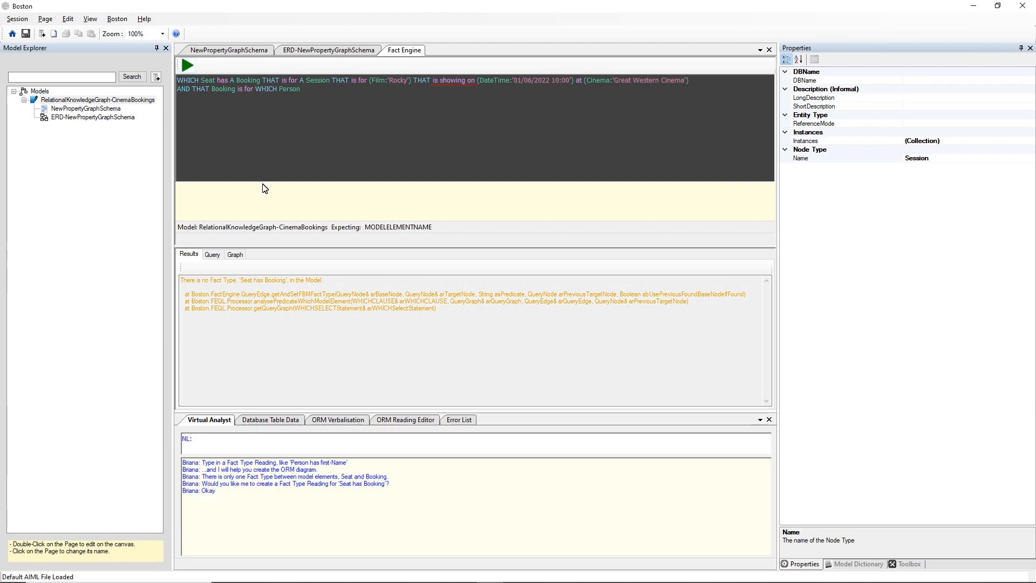
click(188, 64)
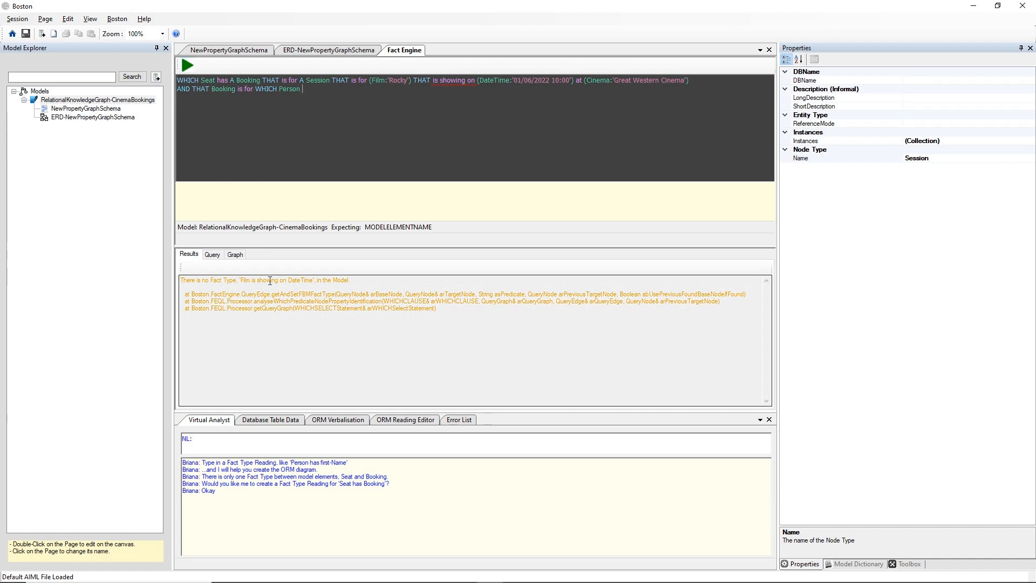
- Add the fact type reading "Film is showing on DateTime at Cinema" to the Session node, declining to rename the fact type
click(326, 51)
click(244, 52)
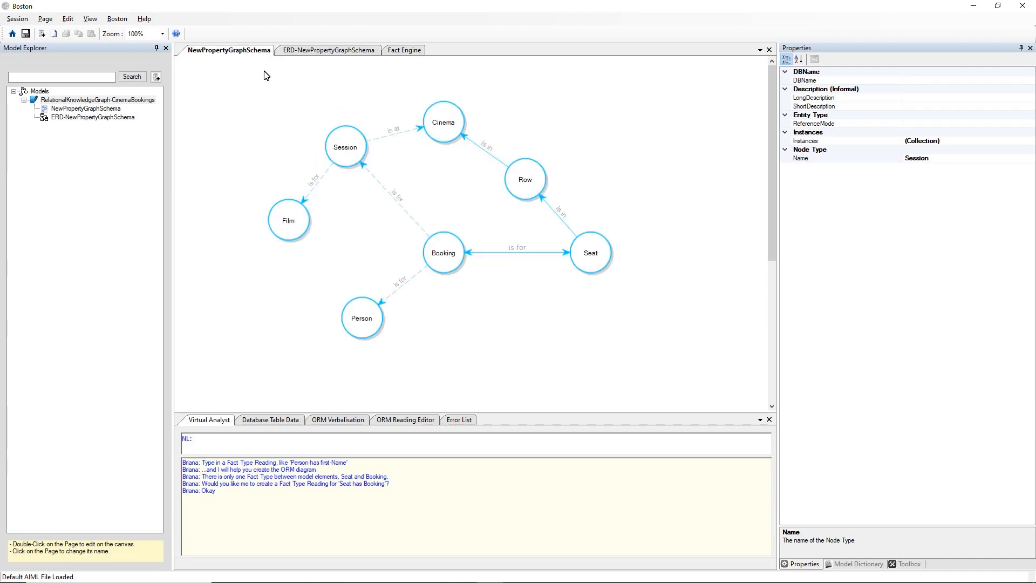
click(344, 148)
click(385, 422)
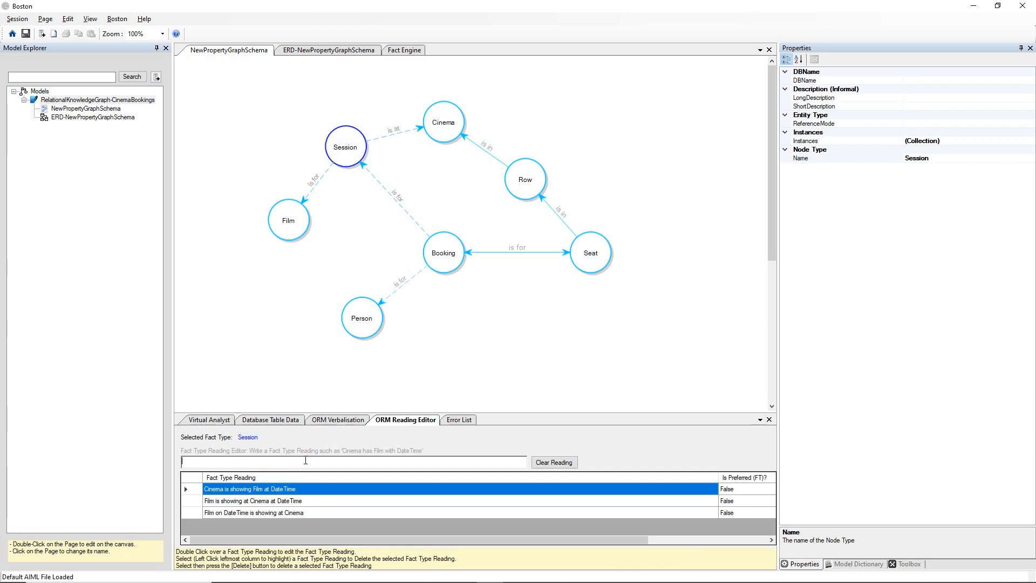
click(306, 460)
text(F)
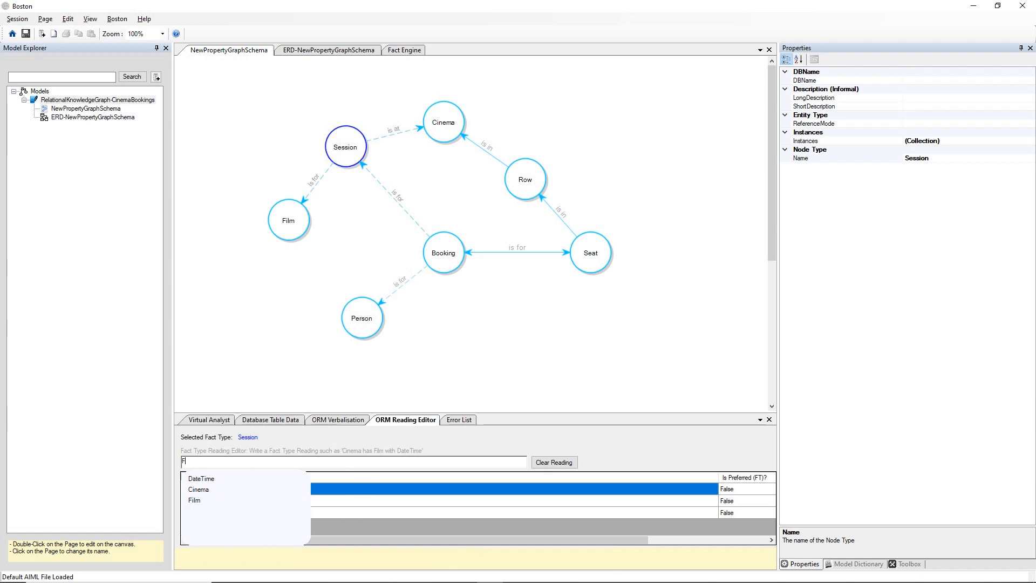
text(ilm i)
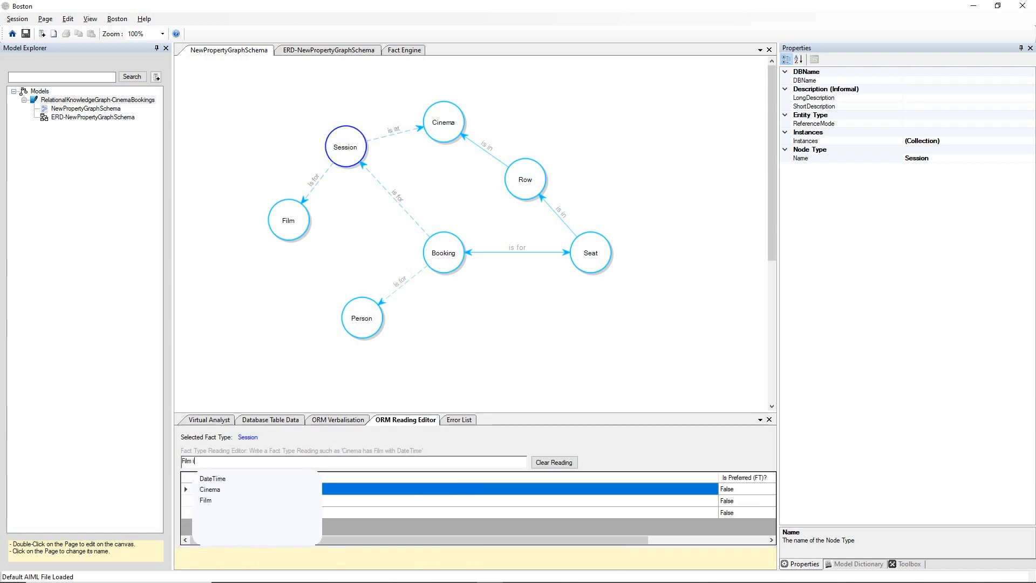
text(s showing )
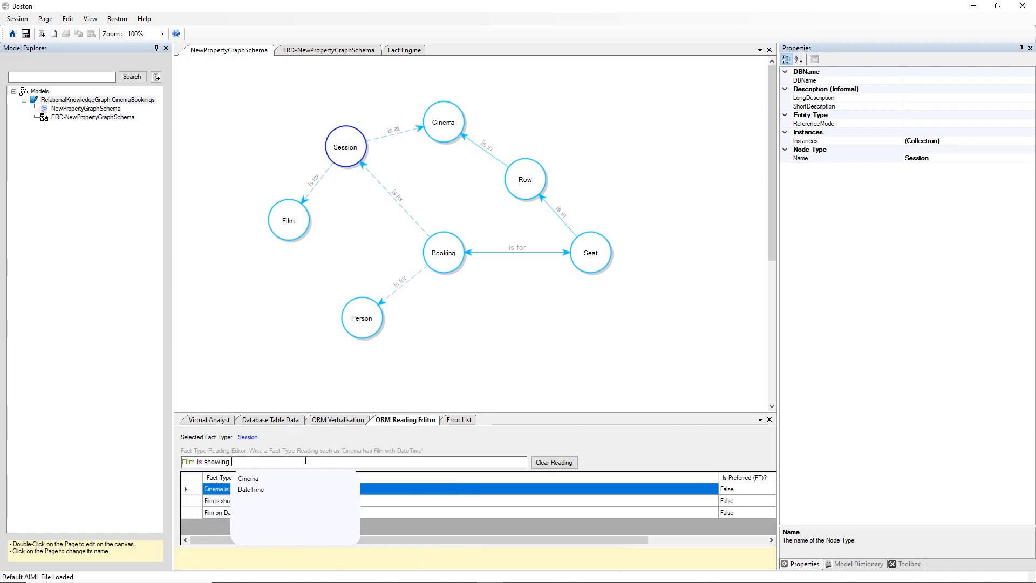
text(on DateTime )
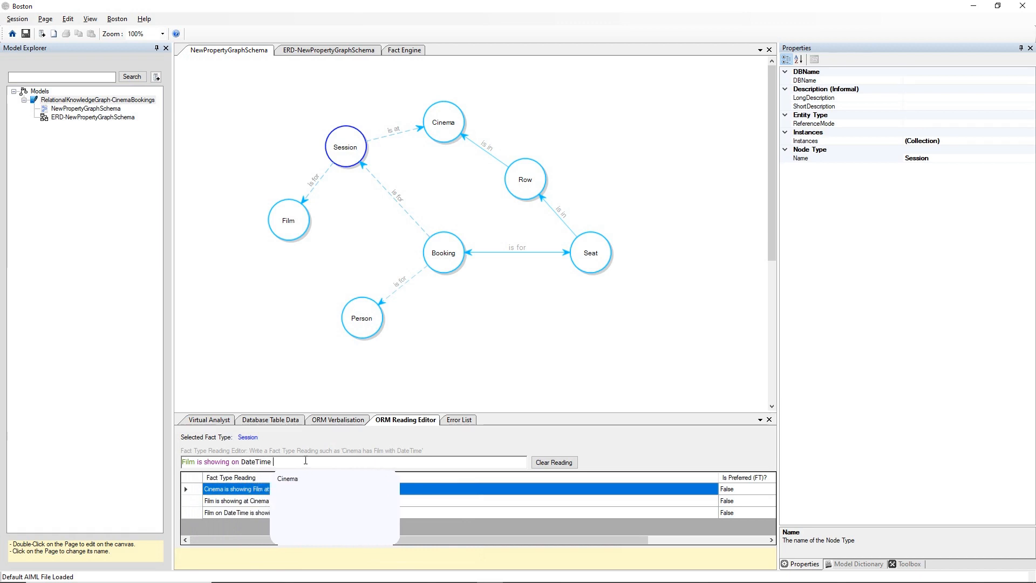
text(at i)
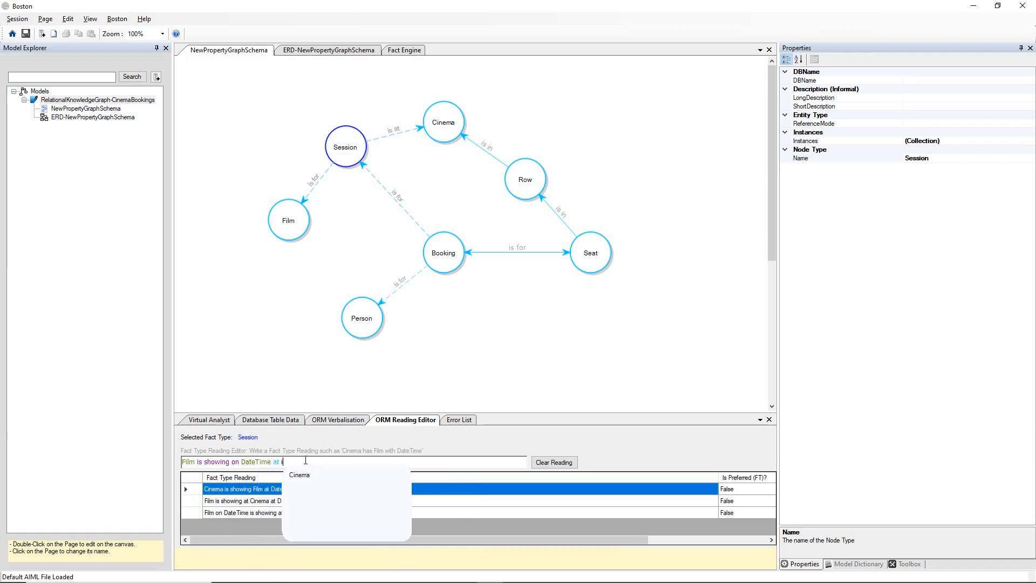
key(BackSpace)
text(Cinema.)
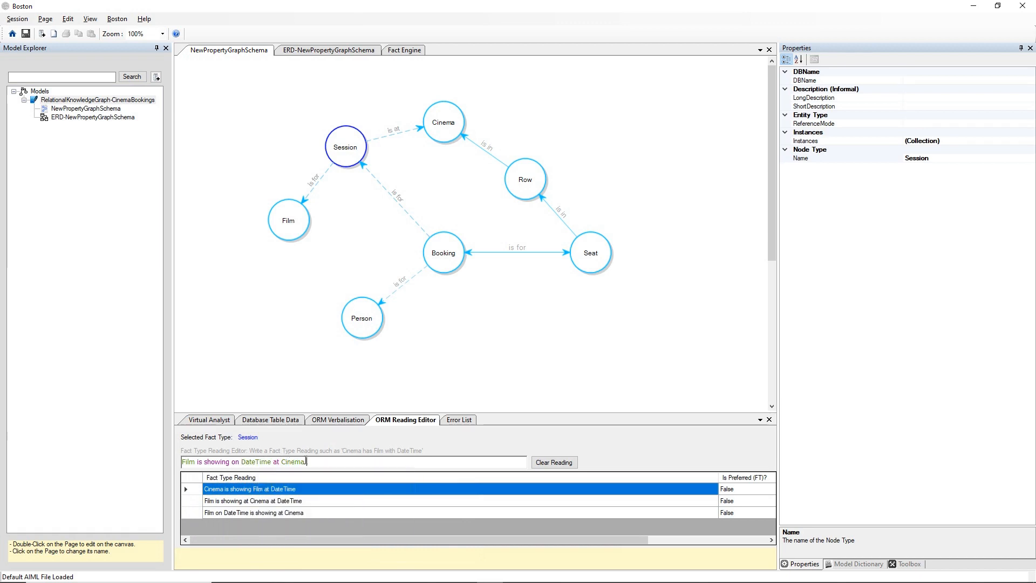
key(Return)
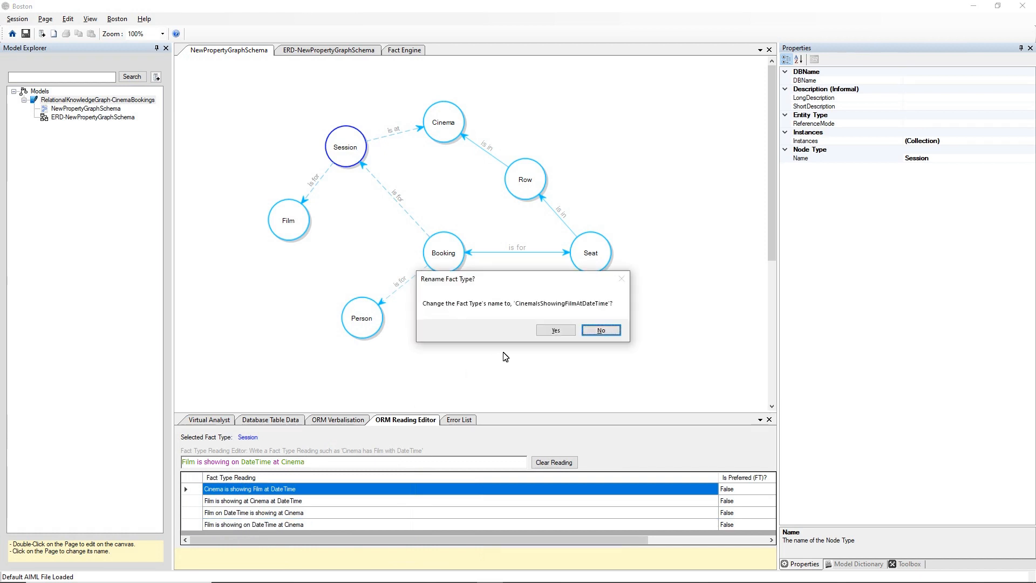
click(597, 330)
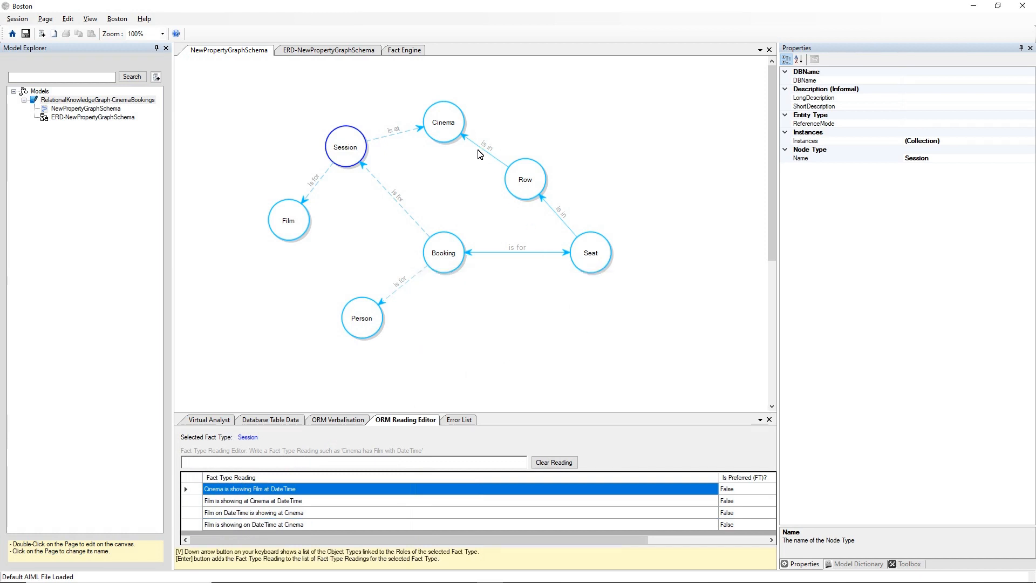
- Return to the Fact Engine and rerun the seat booking query
click(401, 50)
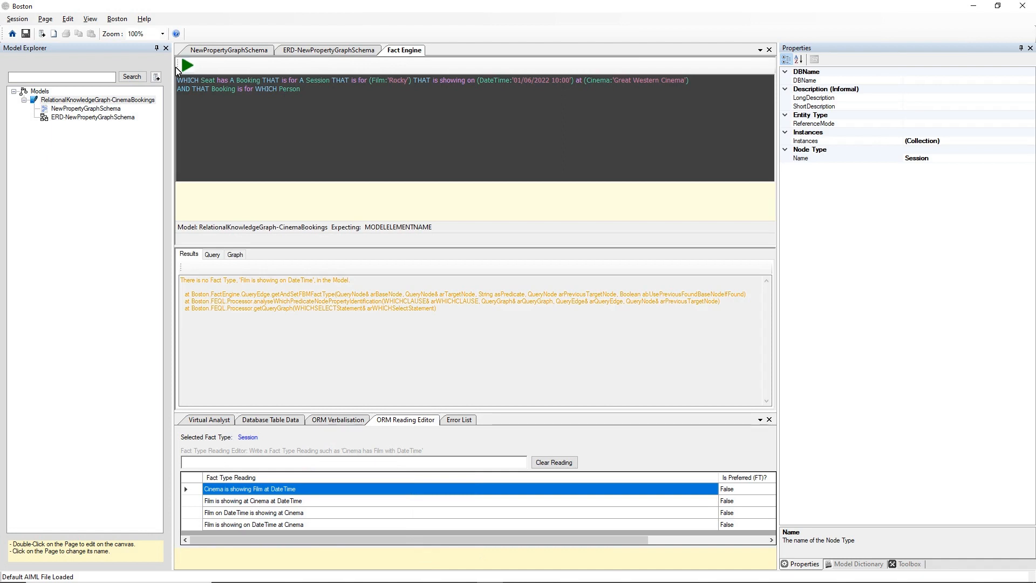
click(188, 65)
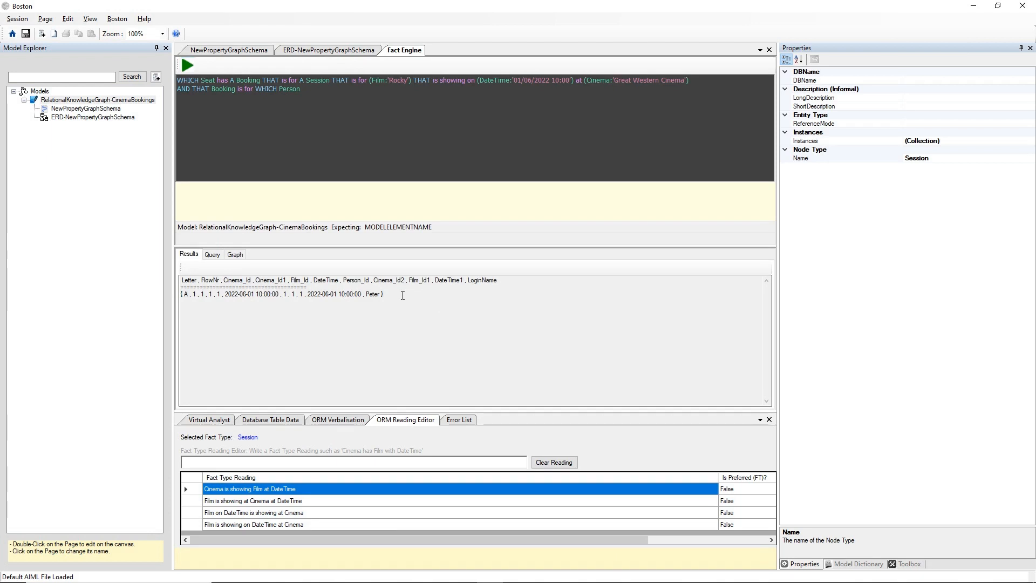
- Compare the entity relationship diagram with the property graph schema, alternating between the two pages
click(341, 51)
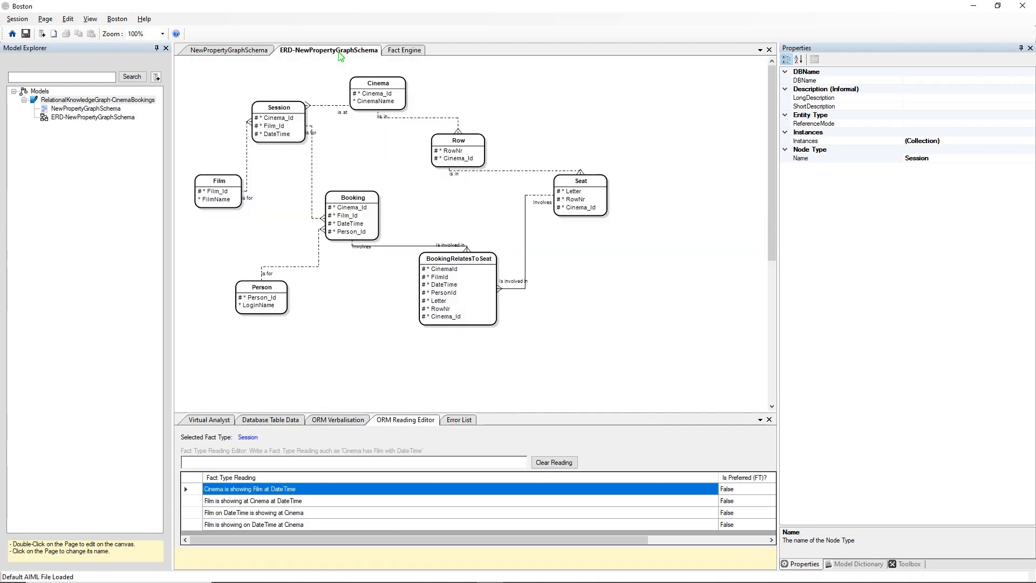
click(264, 54)
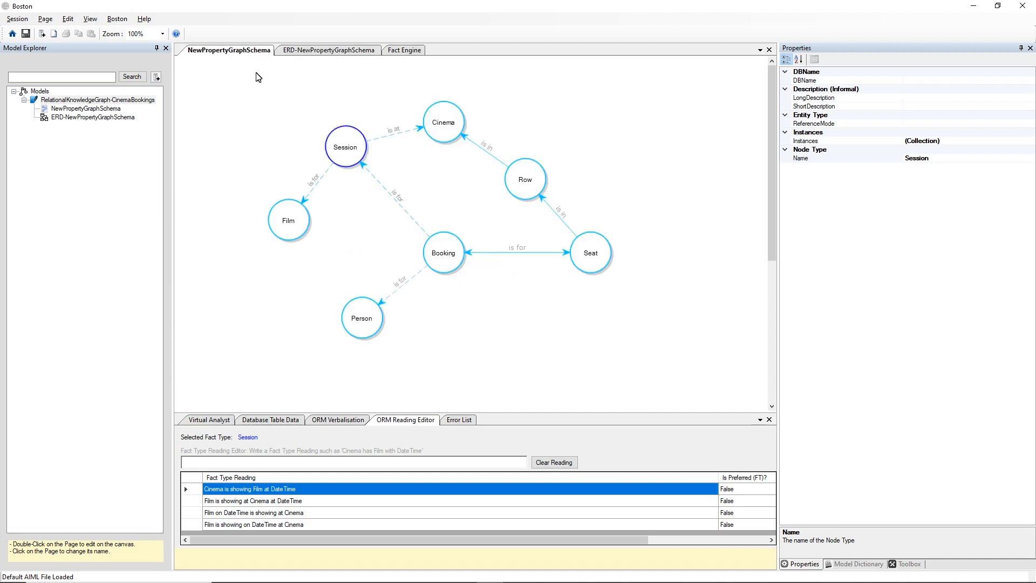
click(328, 50)
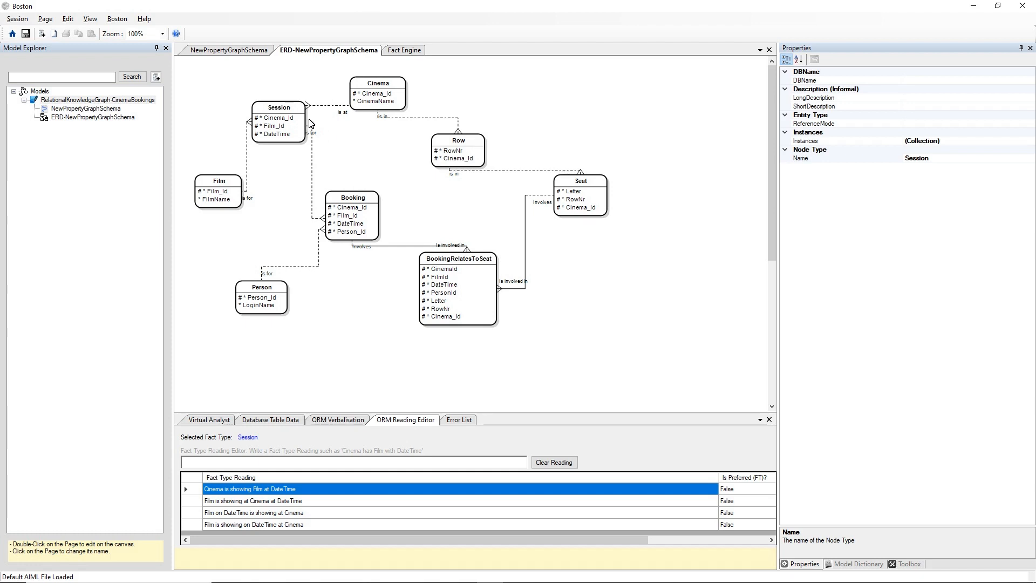
click(227, 51)
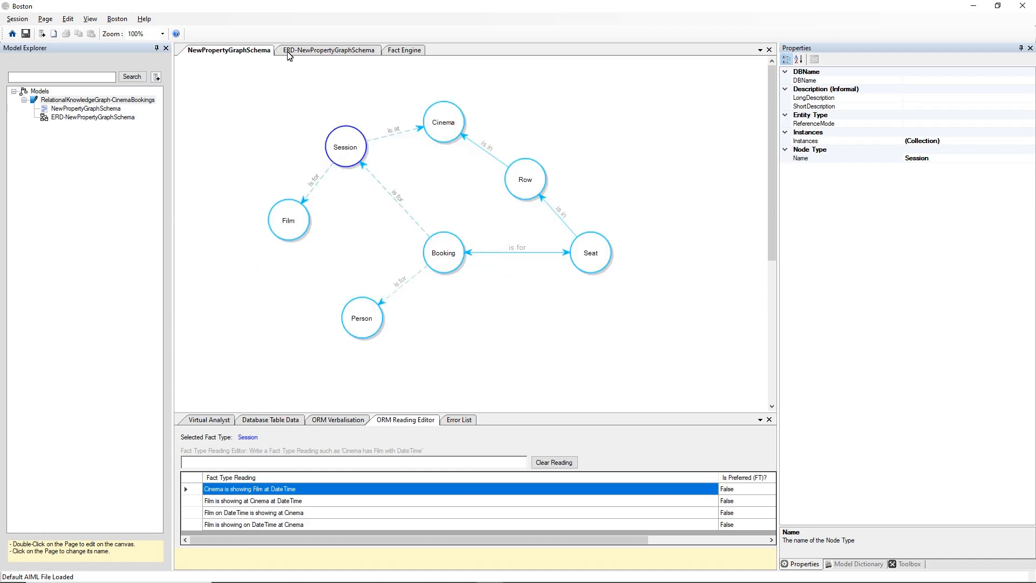
click(327, 51)
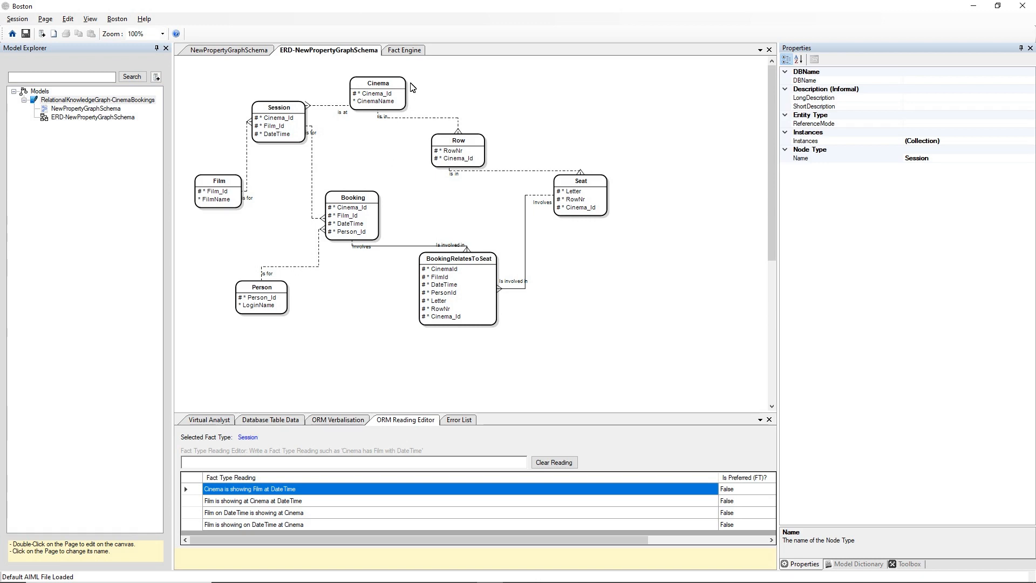
- Return to the Fact Engine and review the SQL generated for the seat booking query
click(412, 51)
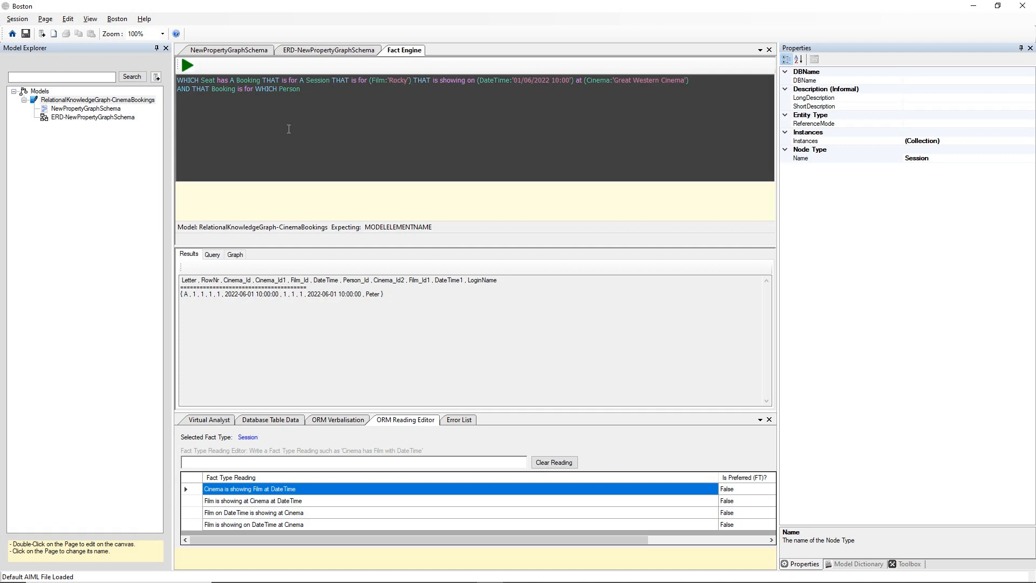
click(212, 254)
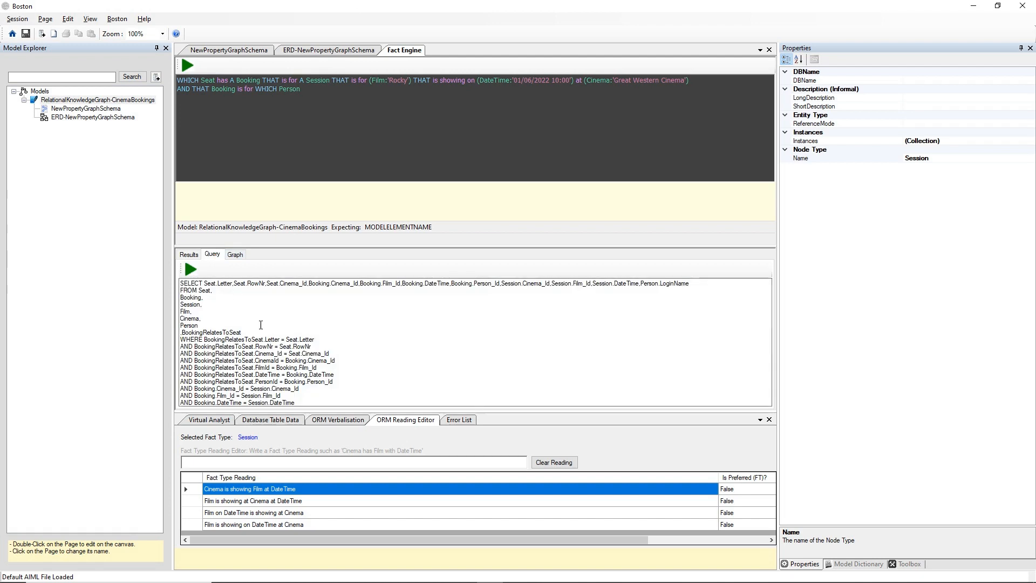
click(299, 308)
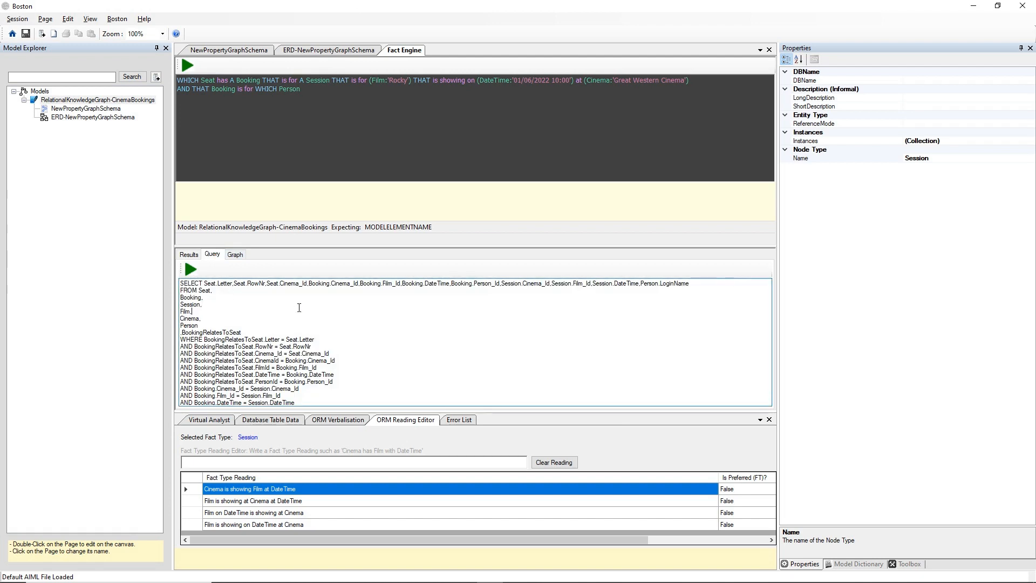
scroll(299, 307, down, 4)
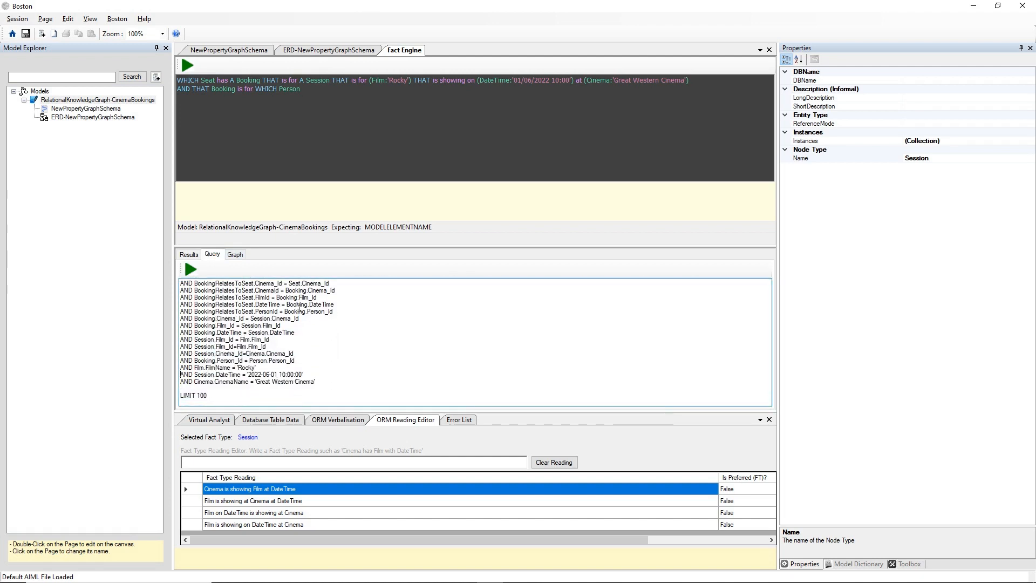
scroll(299, 308, up, 5)
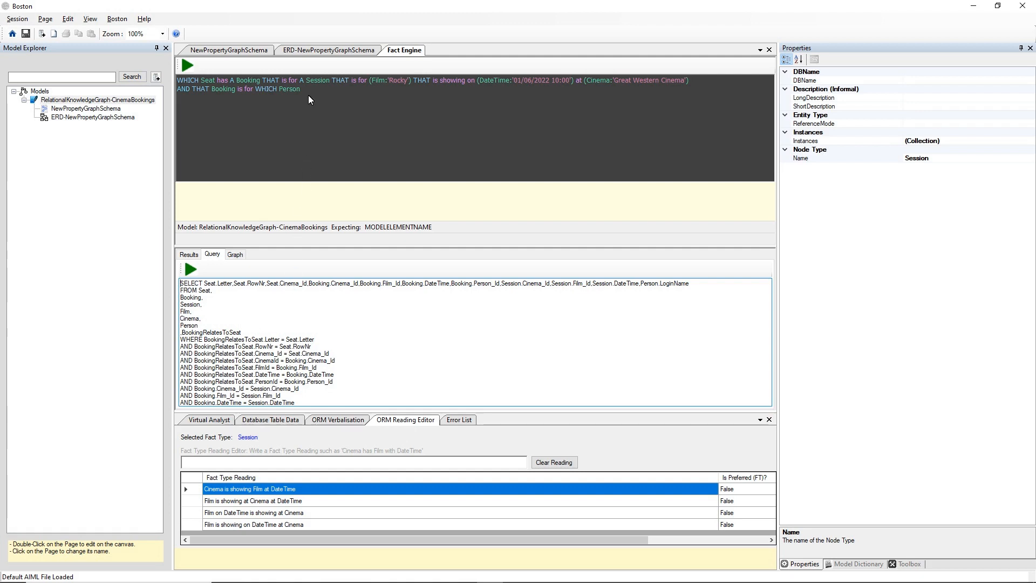
- View the entity relationship diagram again, return to the property graph schema, and deselect the Session node
click(320, 52)
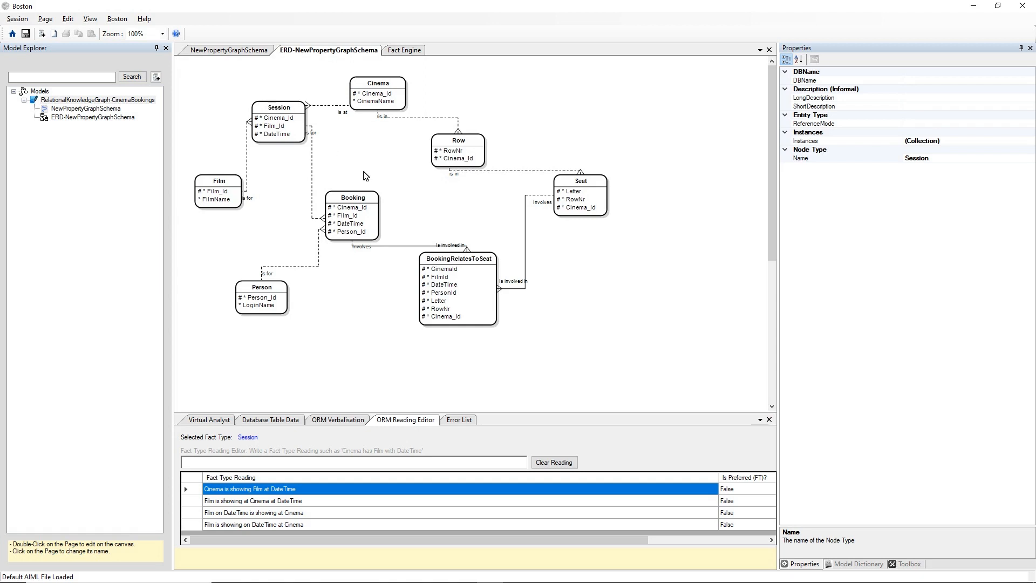
click(231, 51)
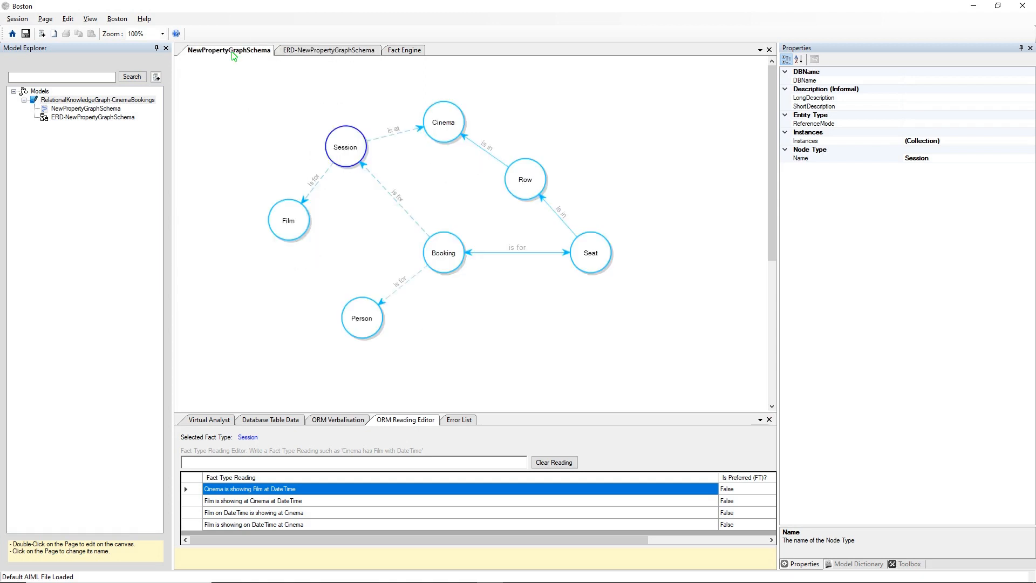
click(272, 161)
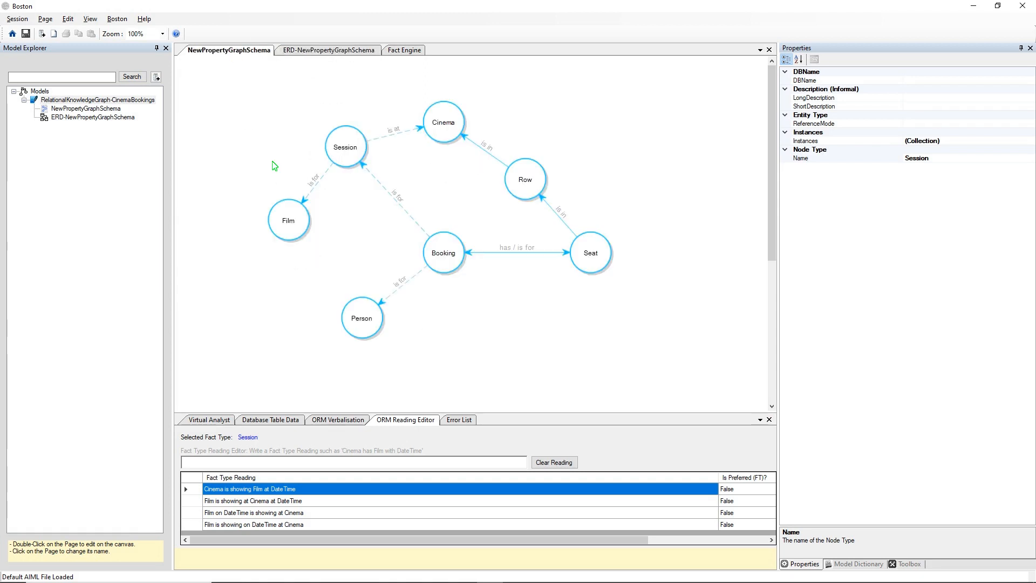